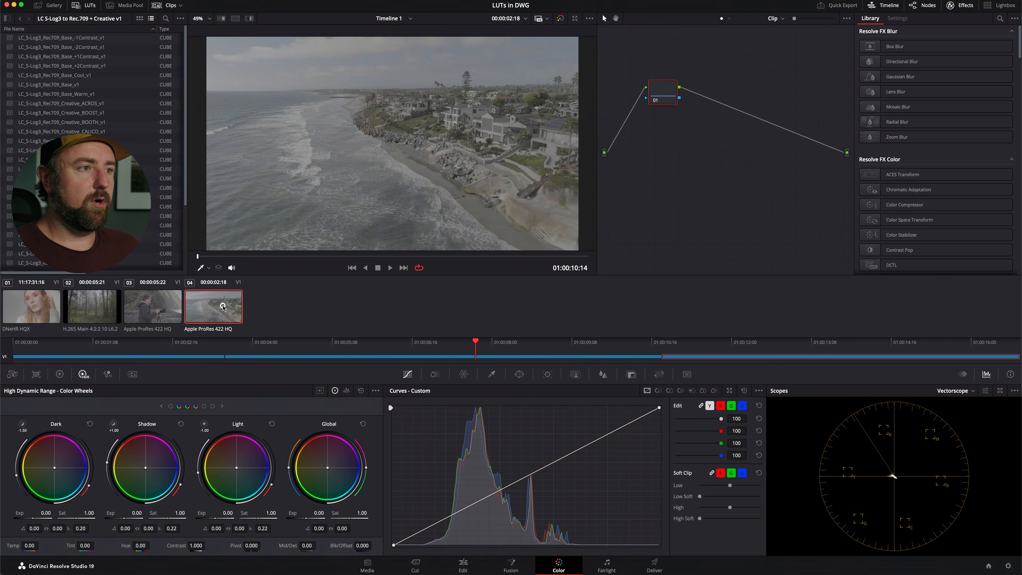
Review each of the four clips in the timeline and return to the first clip.
{"action": "left_click", "coordinate": [18, 316]}
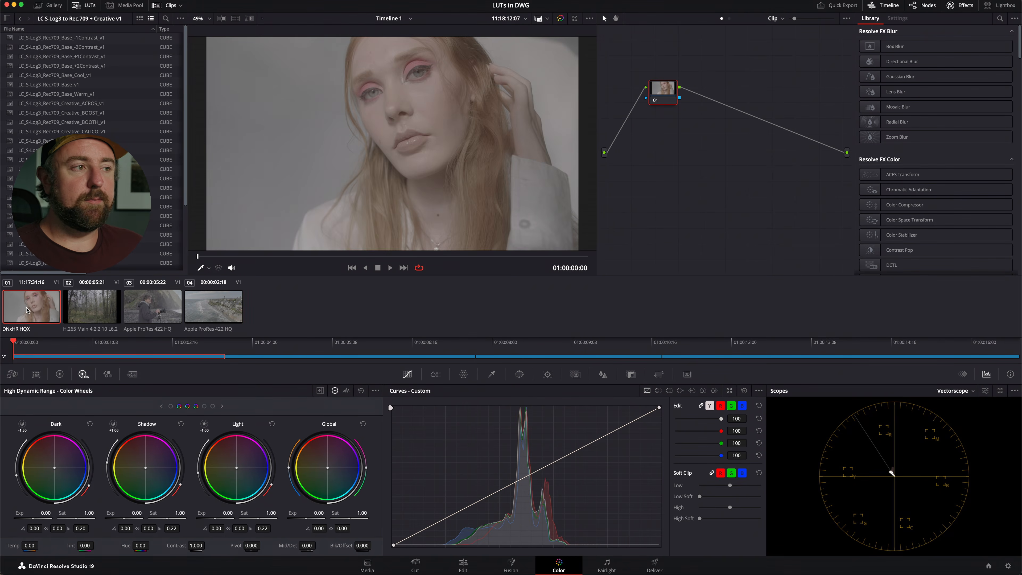
{"action": "left_click", "coordinate": [92, 307]}
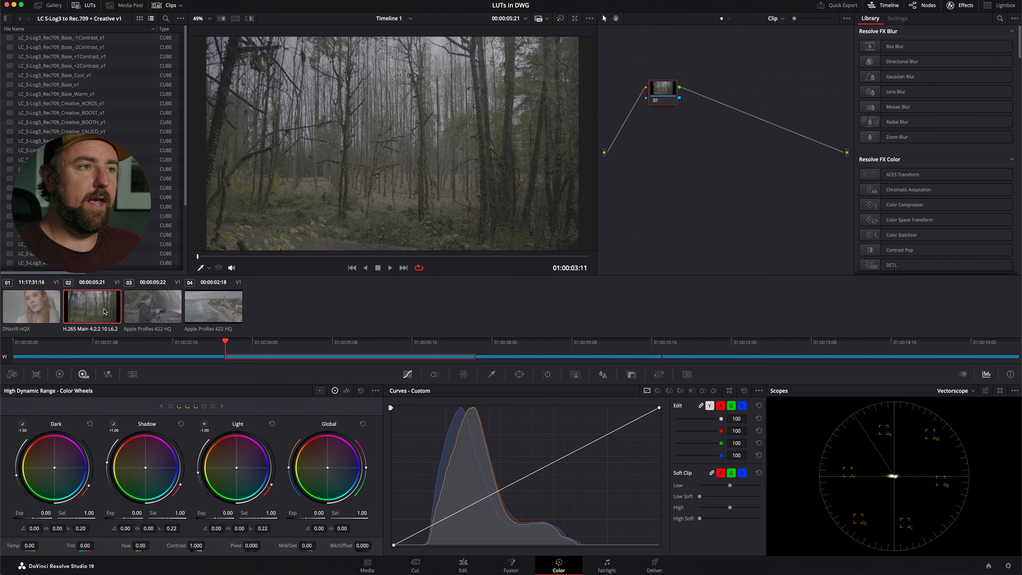
{"action": "left_click", "coordinate": [153, 303]}
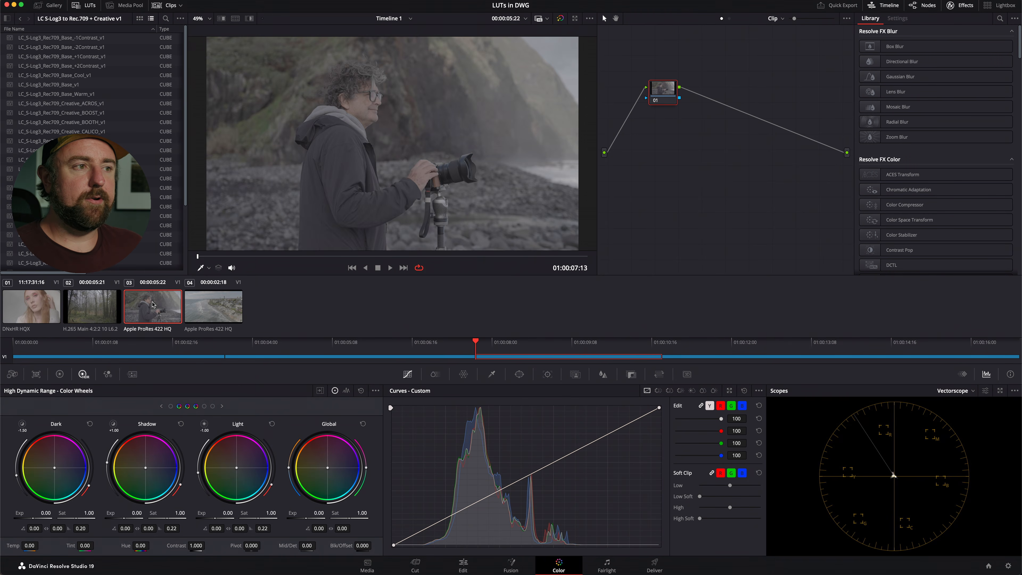
{"action": "left_click", "coordinate": [216, 309]}
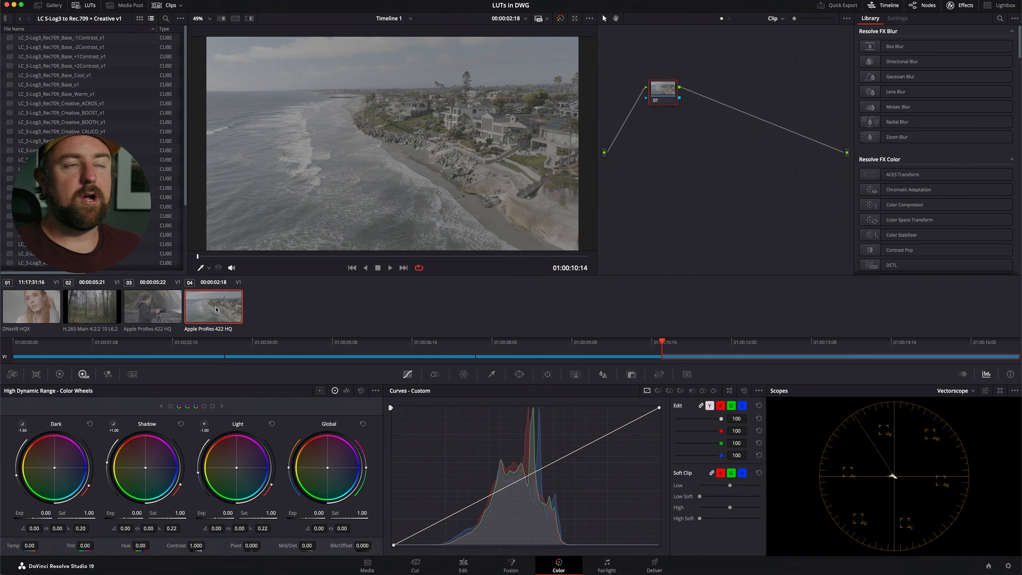
{"action": "key", "text": "Home"}
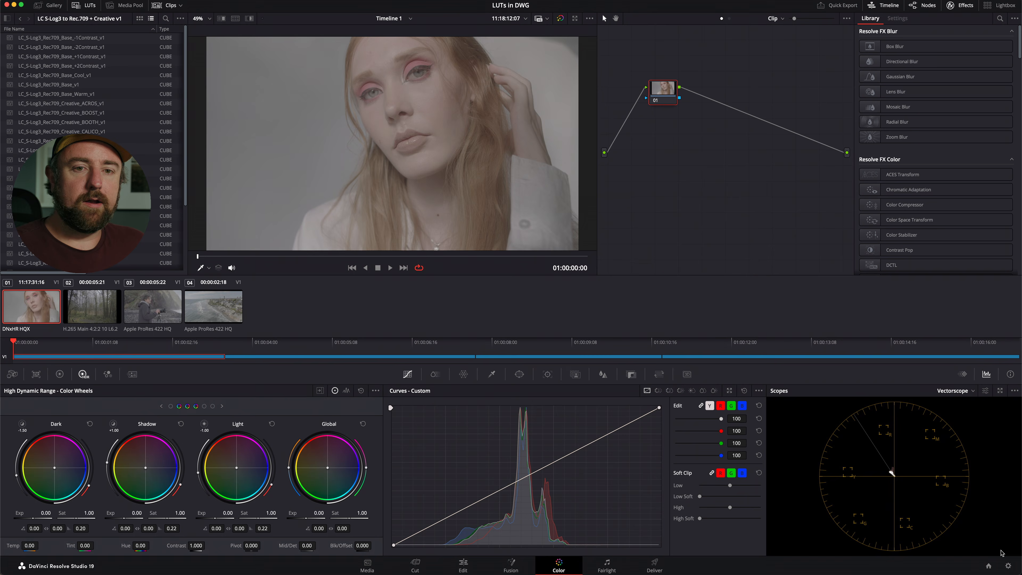
Open the Color Management section of the project settings to examine it.
{"action": "left_click", "coordinate": [1009, 566]}
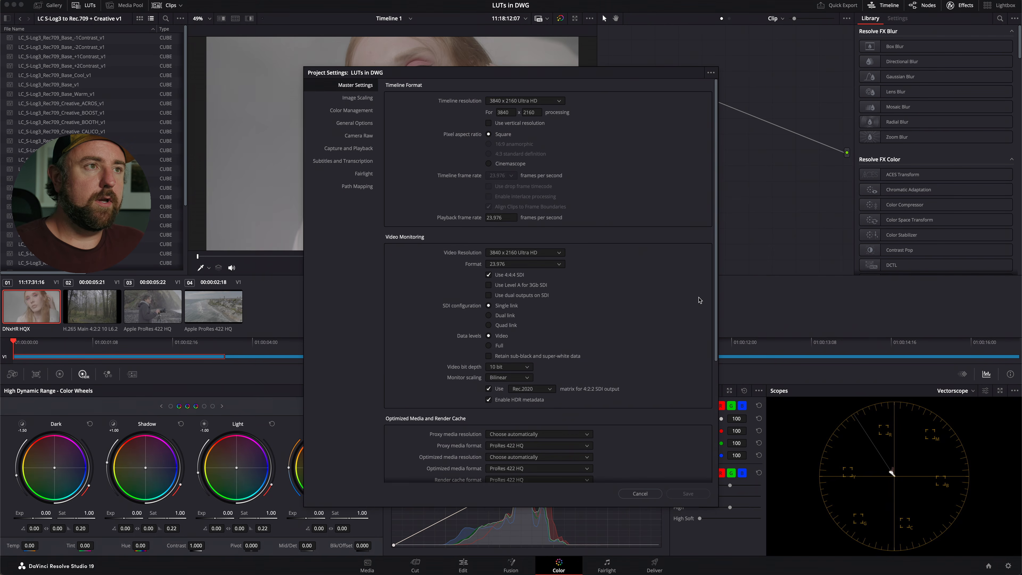
{"action": "left_click", "coordinate": [354, 111]}
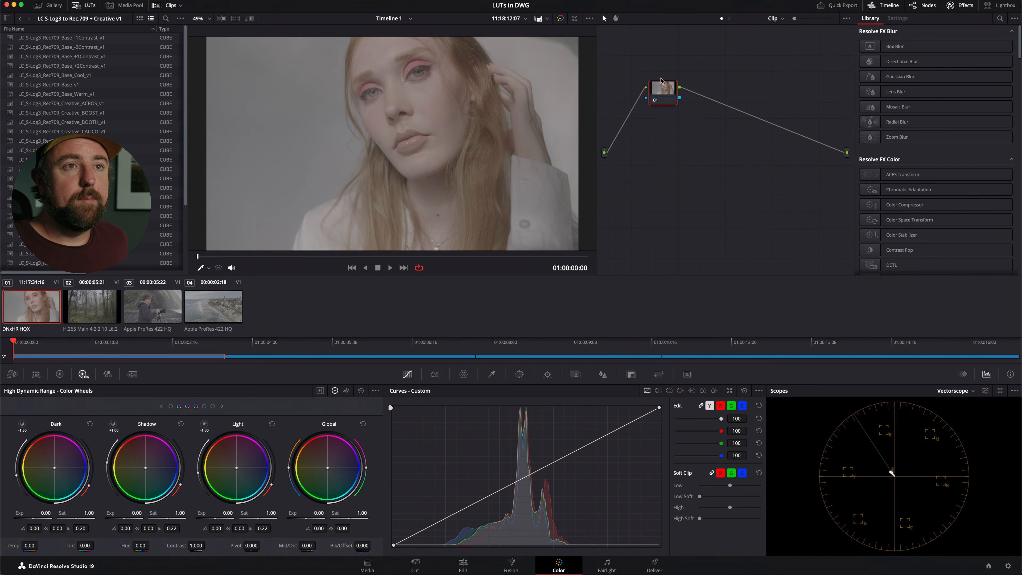
Apply a Color Space Transform to node 01 of the first clip and label the node DWG In.
{"action": "left_click_drag", "start_coordinate": [664, 89], "coordinate": [657, 105]}
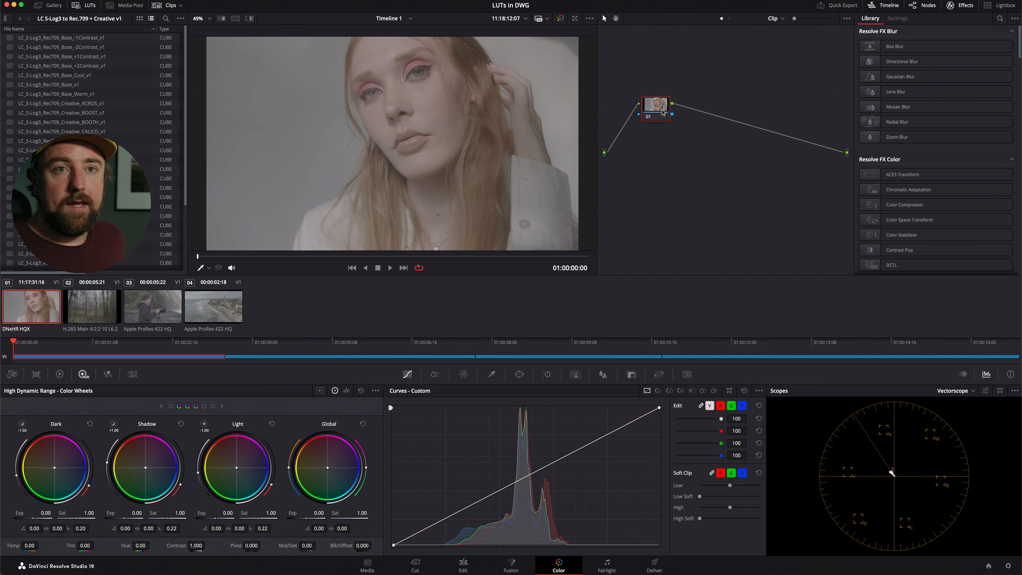
{"action": "left_click_drag", "start_coordinate": [899, 219], "coordinate": [660, 106]}
{"action": "right_click", "coordinate": [660, 107]}
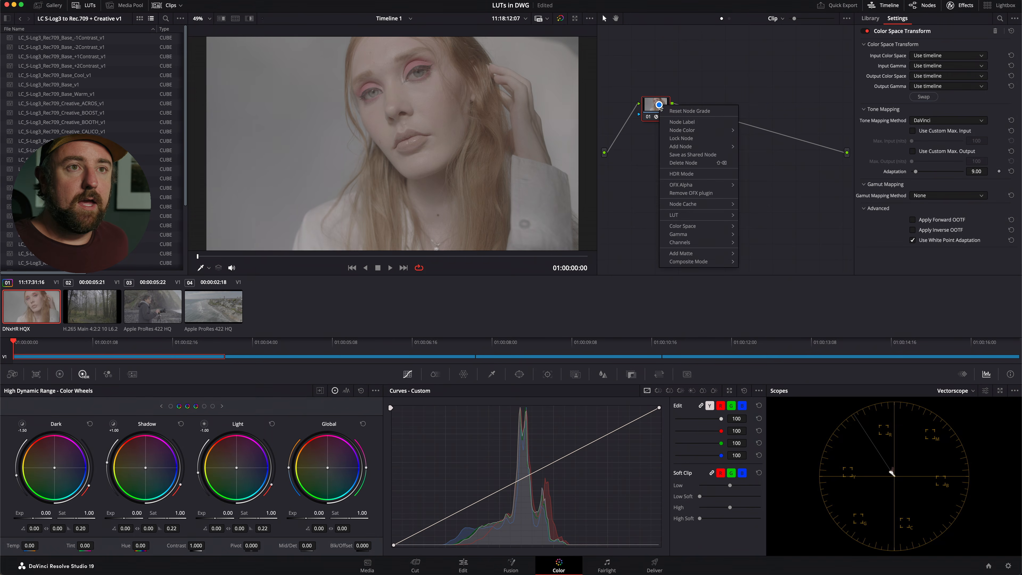
{"action": "left_click", "coordinate": [681, 122]}
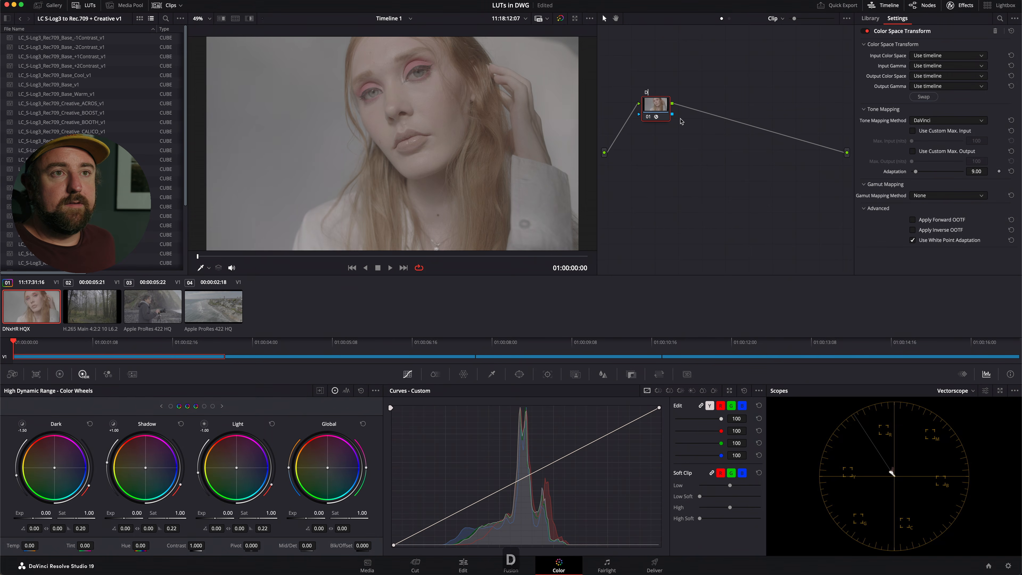
{"action": "type", "text": "DWG In"}
{"action": "key", "text": "Return"}
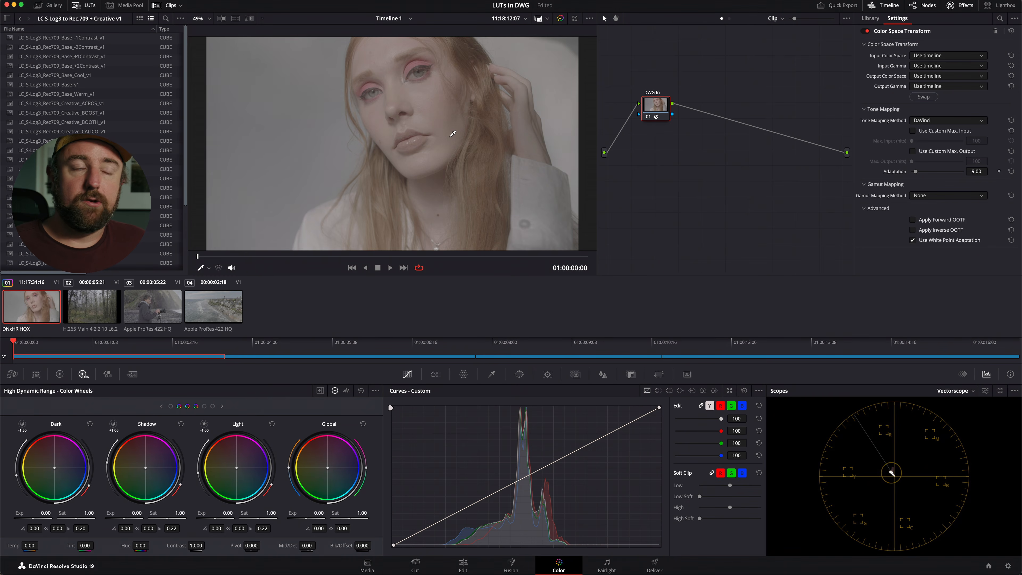
Set the DWG In transform's input color space to Sony S-Gamut3.Cine and its input gamma to Sony S-Log3.
{"action": "left_click", "coordinate": [942, 56]}
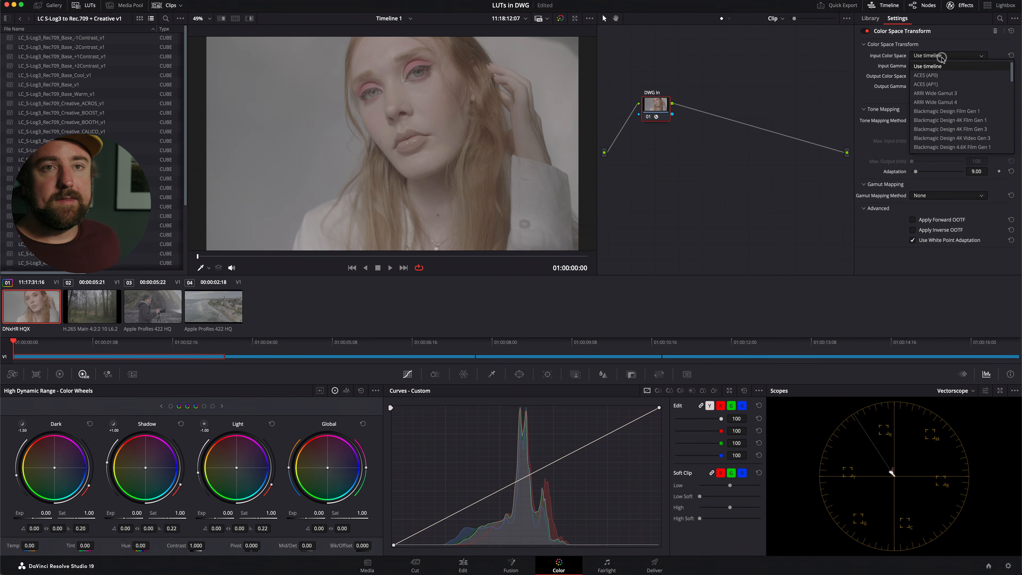
{"action": "type", "text": "son"}
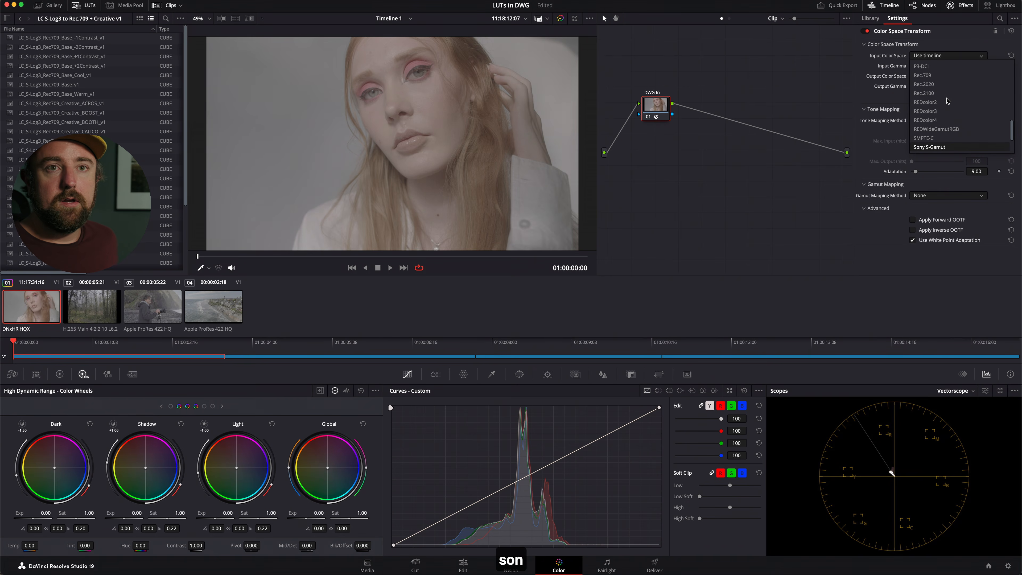
{"action": "scroll", "coordinate": [947, 101], "scroll_direction": "down", "scroll_amount": 3}
{"action": "left_click", "coordinate": [959, 122]}
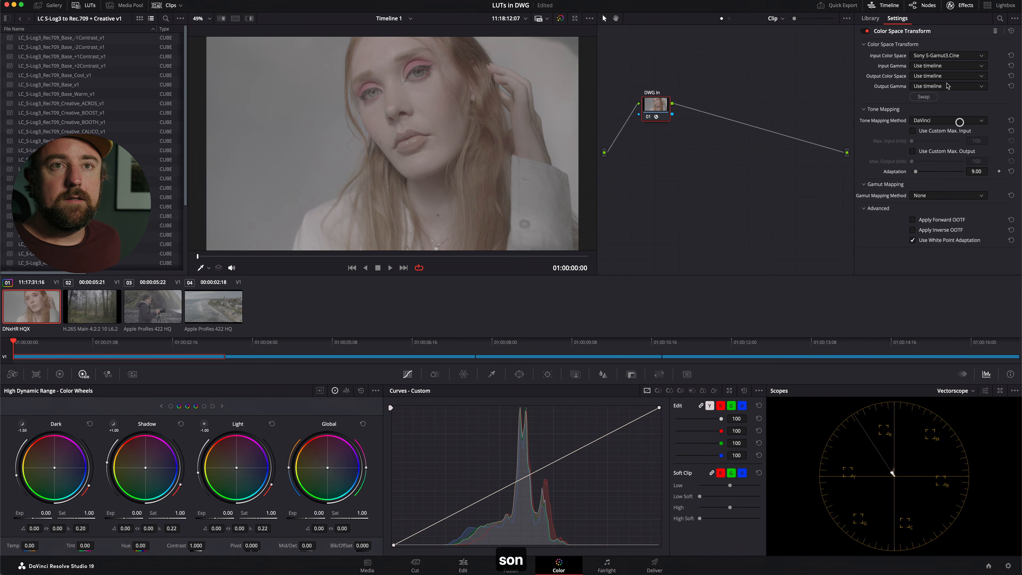
{"action": "left_click", "coordinate": [949, 67]}
{"action": "type", "text": "s"}
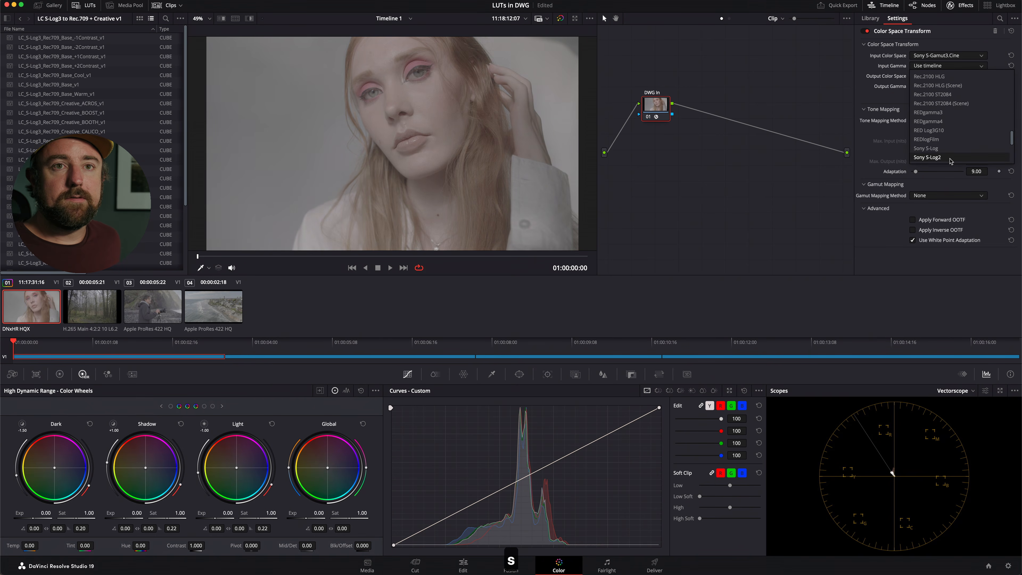
{"action": "scroll", "coordinate": [947, 154], "scroll_direction": "down", "scroll_amount": 1}
{"action": "left_click", "coordinate": [952, 139]}
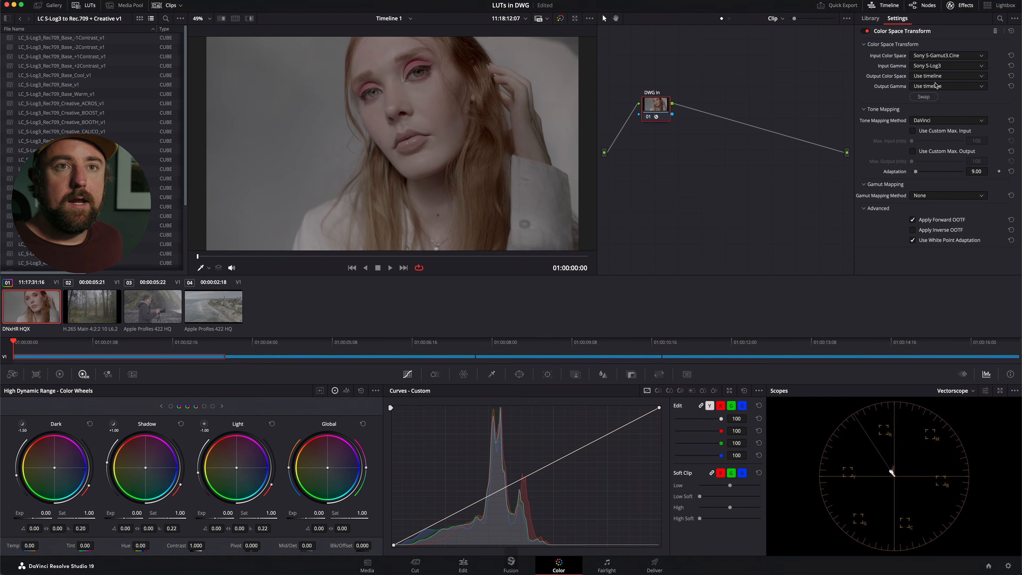
Set the DWG In transform's output color space to DaVinci Wide Gamut and its output gamma to DaVinci Intermediate.
{"action": "left_click", "coordinate": [931, 77]}
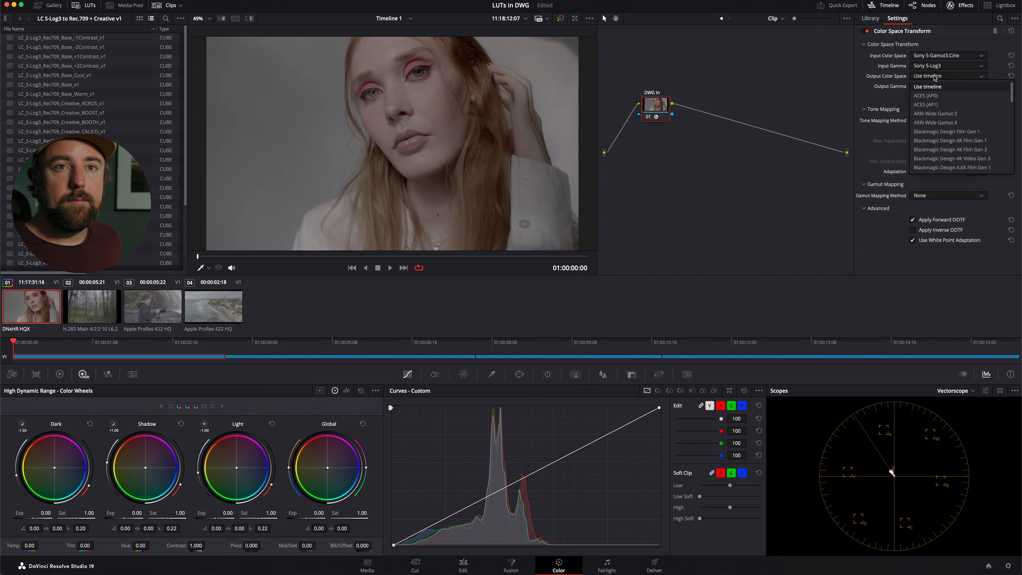
{"action": "type", "text": "da"}
{"action": "key", "text": "Return"}
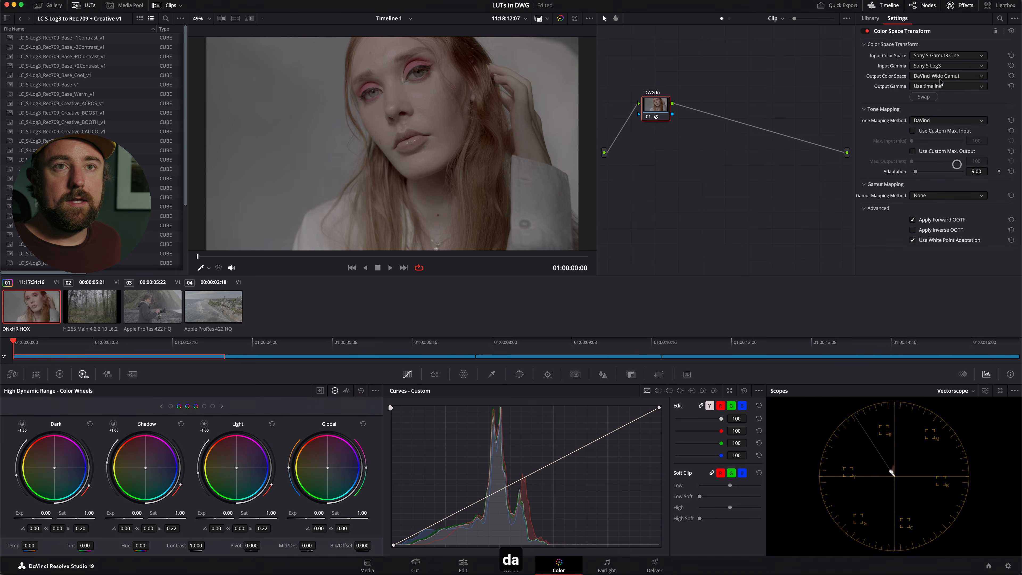
{"action": "left_click", "coordinate": [938, 86]}
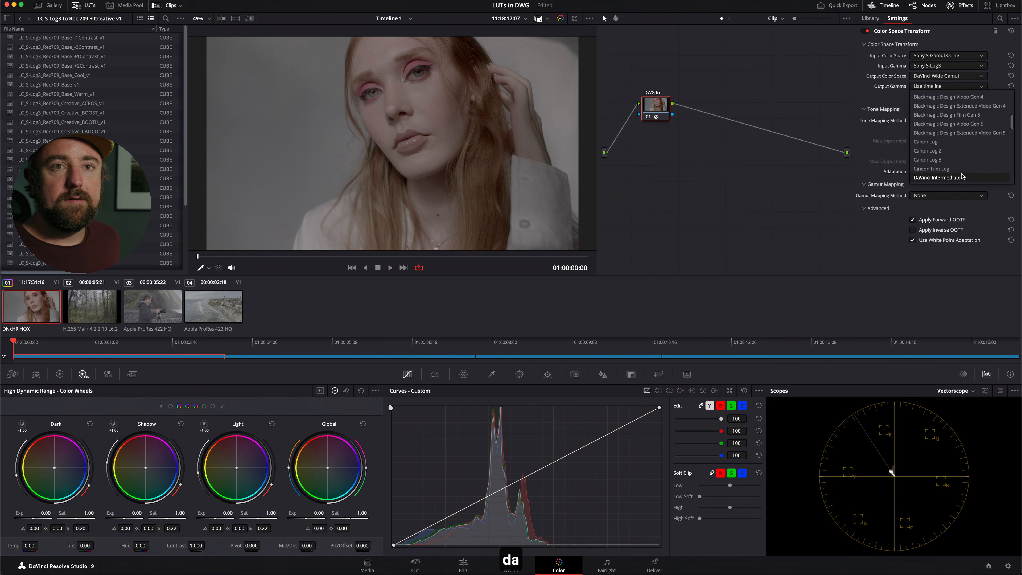
{"action": "left_click", "coordinate": [961, 176]}
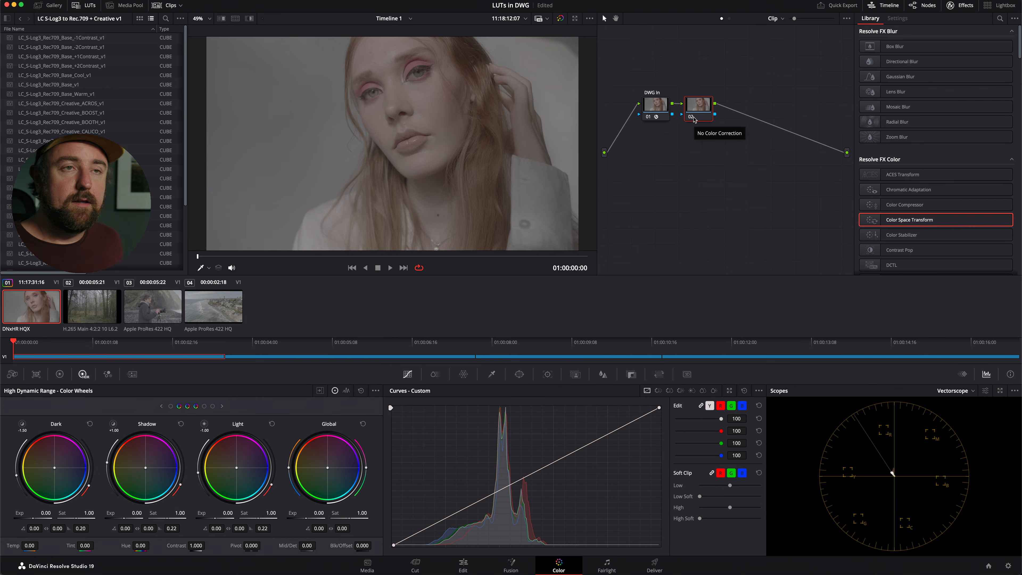
Add a serial node after node 02 and label it DWG Out.
{"action": "right_click", "coordinate": [702, 112]}
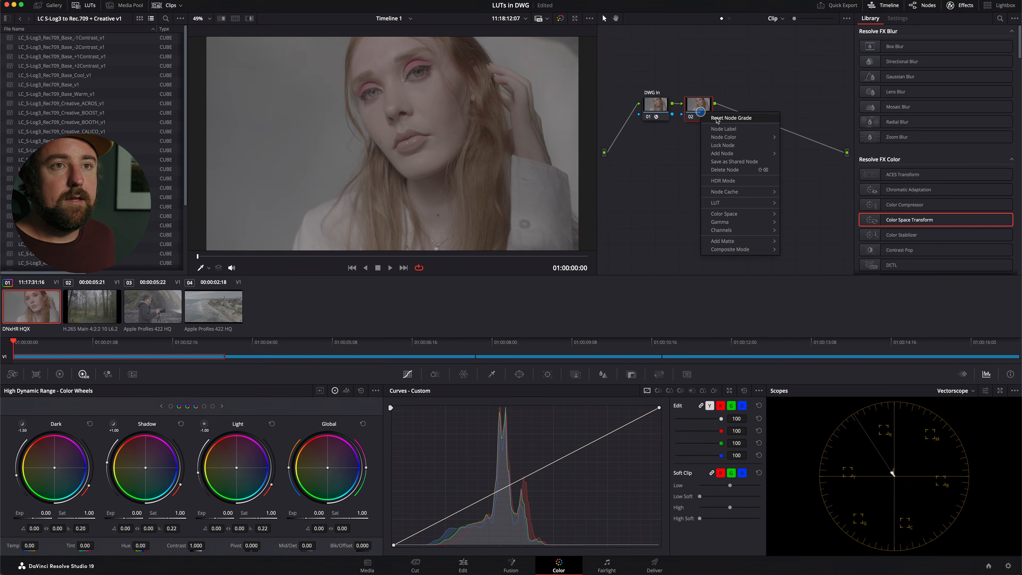
{"action": "left_click", "coordinate": [703, 103]}
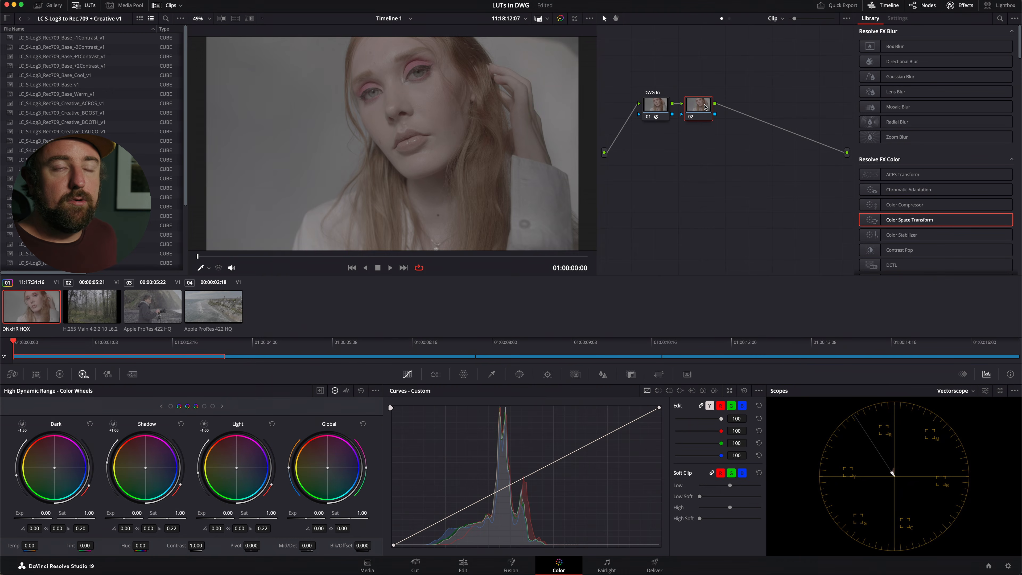
{"action": "key", "text": "alt+s"}
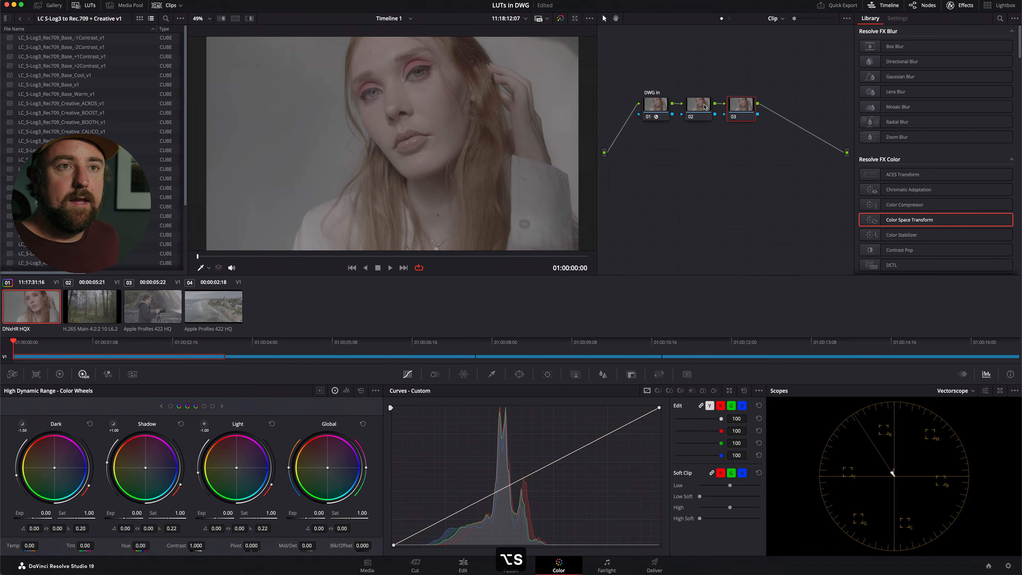
{"action": "right_click", "coordinate": [741, 104]}
{"action": "left_click", "coordinate": [764, 120]}
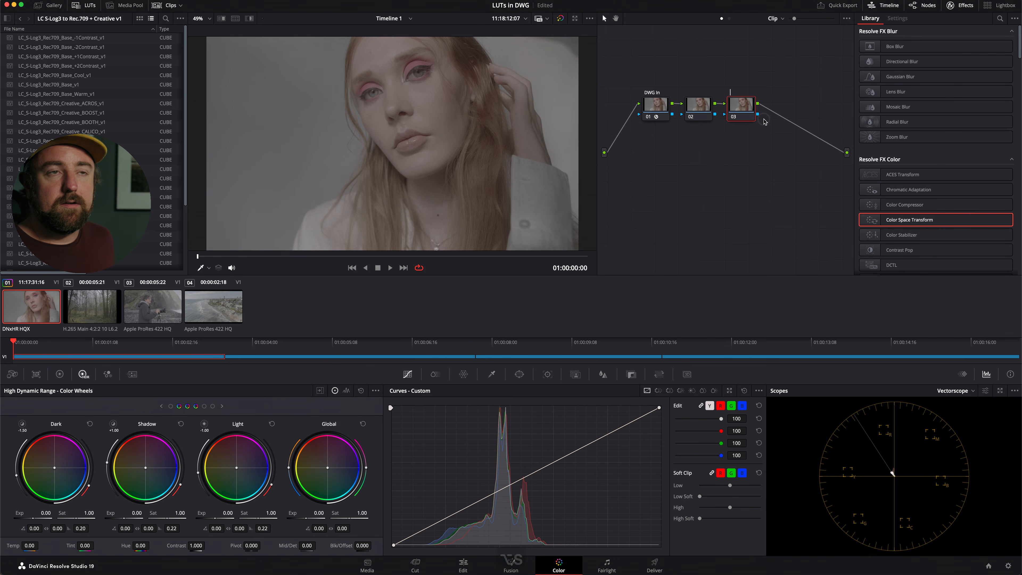
{"action": "type", "text": "DWG Out"}
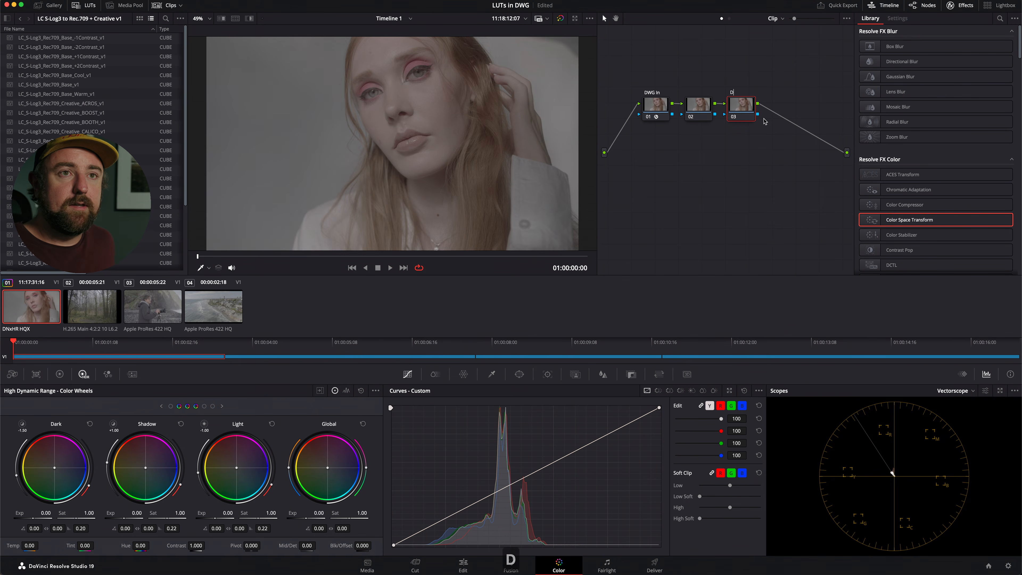
{"action": "key", "text": "Return"}
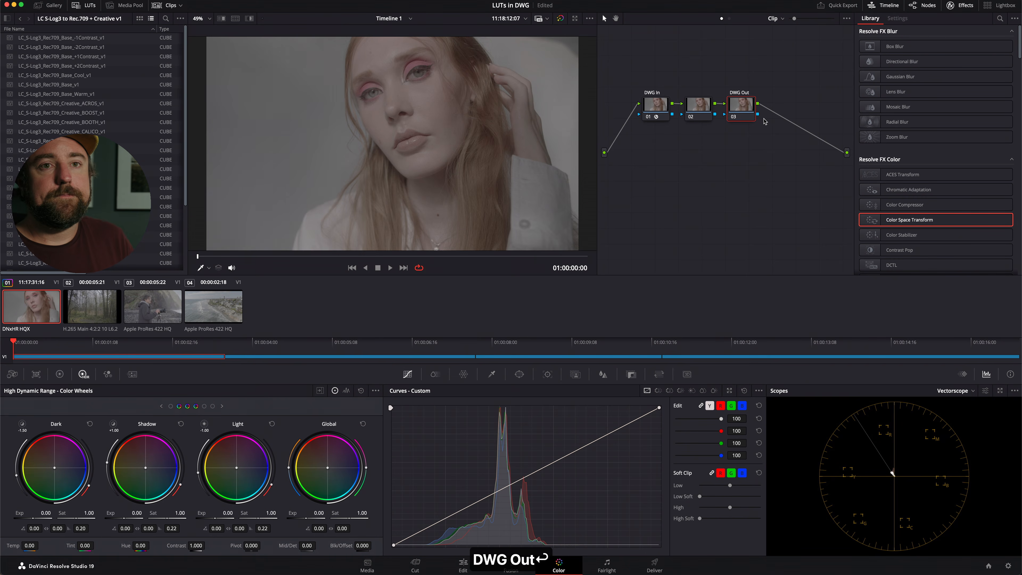
Copy the DWG In node's Color Space Transform onto node 03 and swap its input and output color space and gamma.
{"action": "left_click_drag", "start_coordinate": [910, 220], "coordinate": [742, 108]}
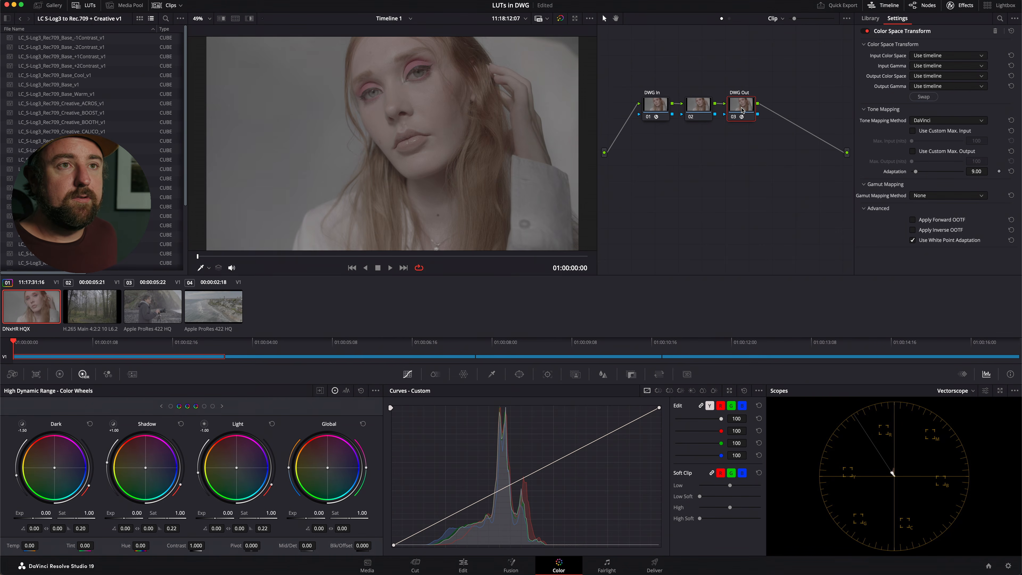
{"action": "left_click_drag", "start_coordinate": [660, 109], "coordinate": [741, 109]}
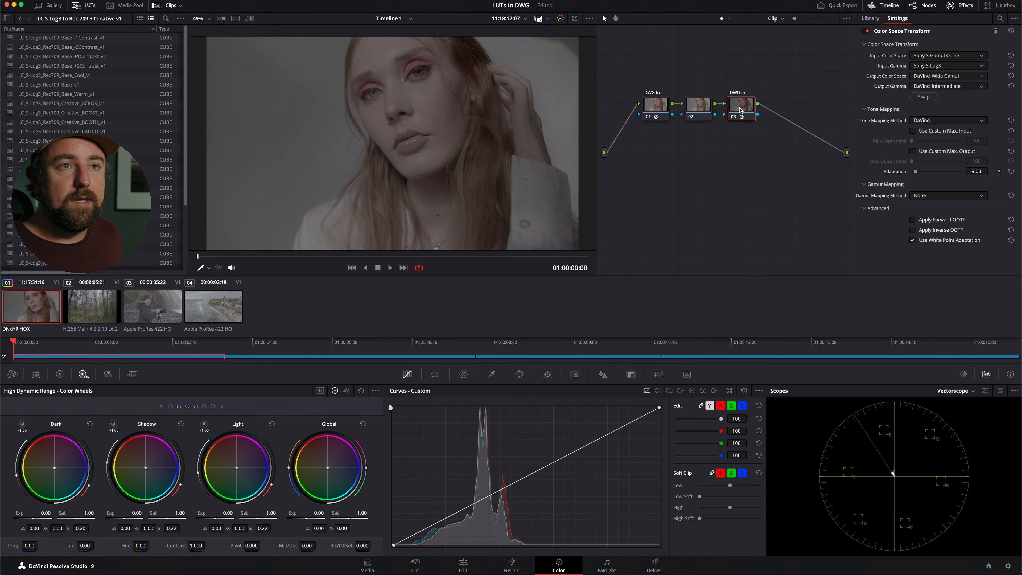
{"action": "left_click", "coordinate": [652, 104]}
{"action": "left_click", "coordinate": [740, 107]}
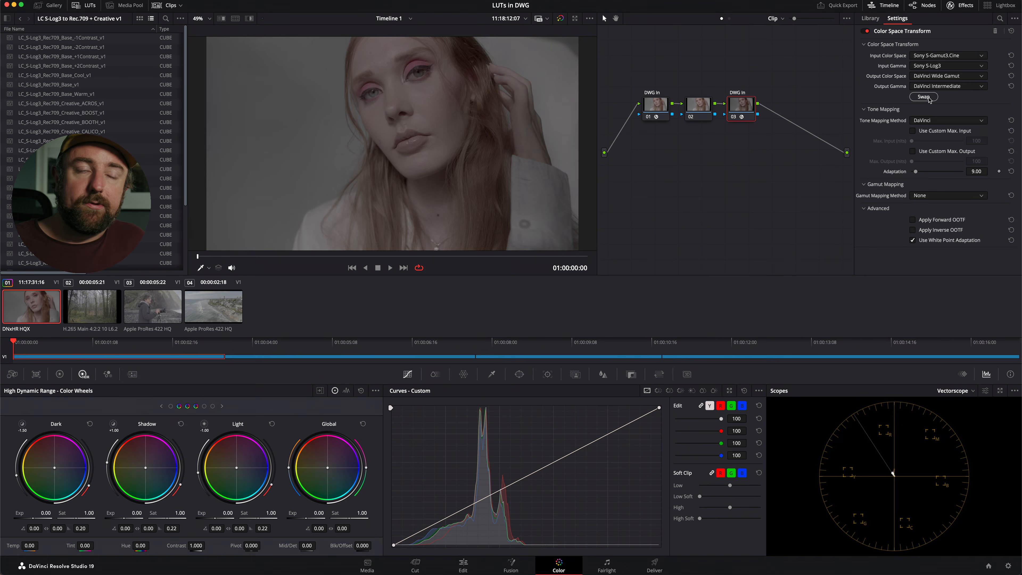
{"action": "left_click", "coordinate": [925, 97]}
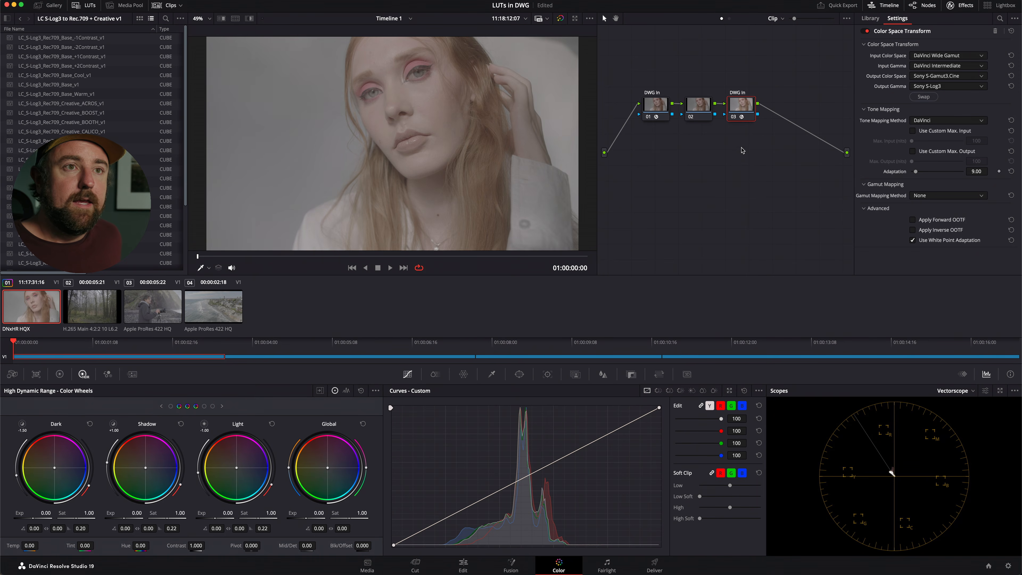
Select all three nodes and toggle them off and on to compare the image with and without the transforms.
{"action": "left_click_drag", "start_coordinate": [652, 72], "coordinate": [749, 145]}
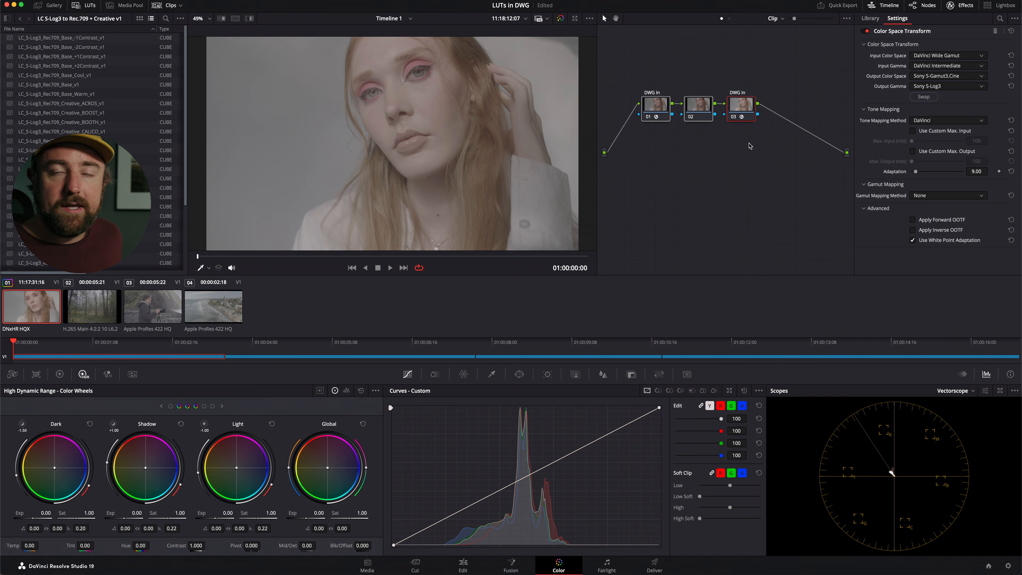
{"action": "key", "text": "super+d"}
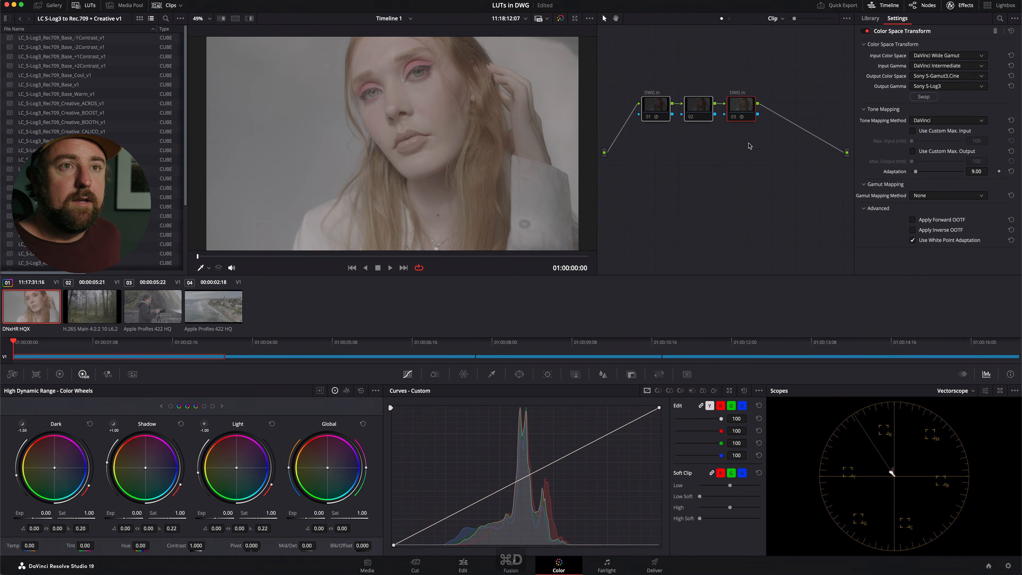
{"action": "key", "text": "super+d"}
{"action": "key", "text": "super+d"}
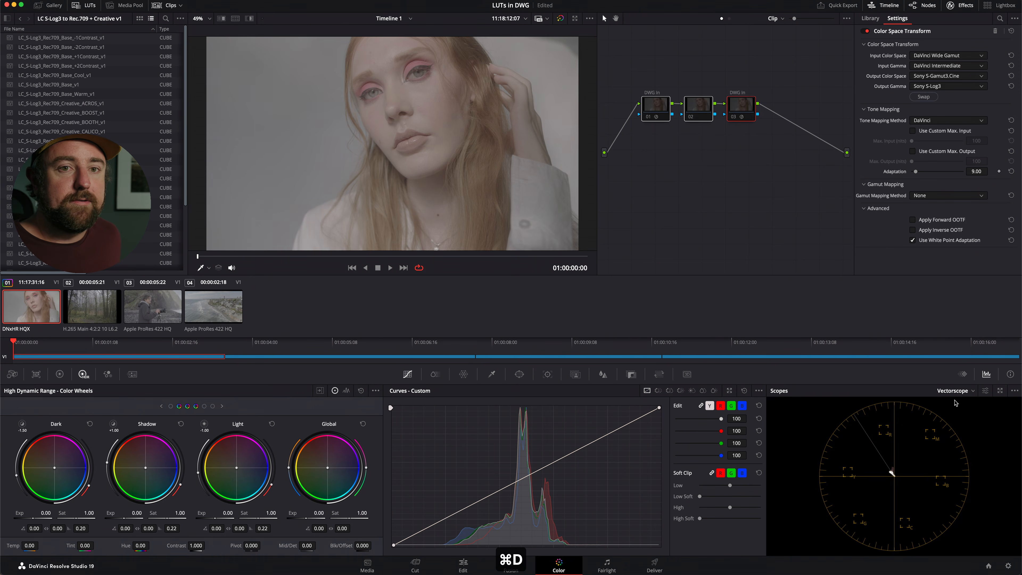
Switch the scopes to Parade and toggle the three selected nodes to compare the signal, leaving them enabled.
{"action": "key", "text": "super+d"}
{"action": "left_click", "coordinate": [961, 390]}
{"action": "left_click", "coordinate": [963, 405]}
{"action": "key", "text": "super+d"}
{"action": "key", "text": "super+d"}
{"action": "key", "text": "super+d"}
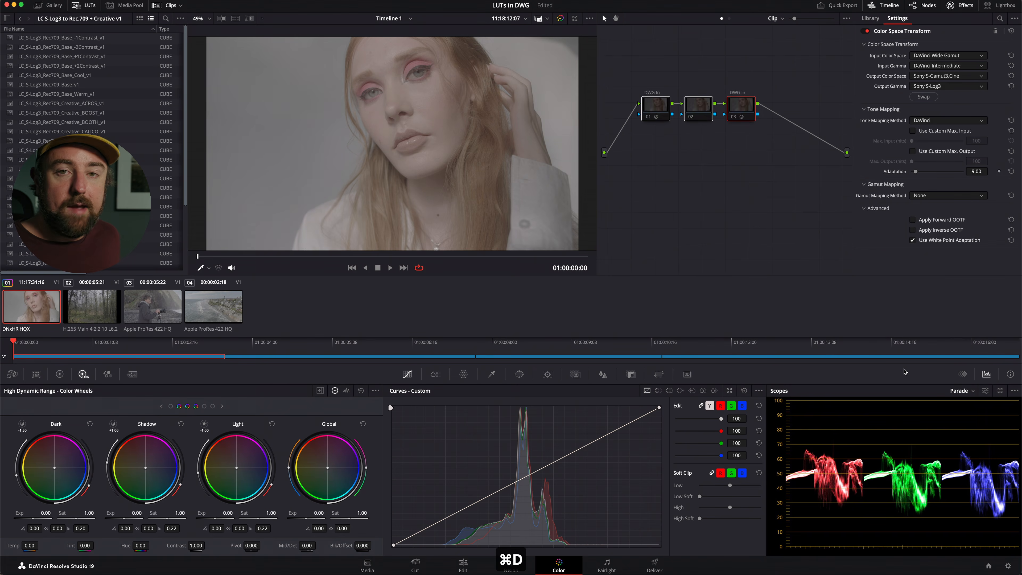
{"action": "key", "text": "super+d"}
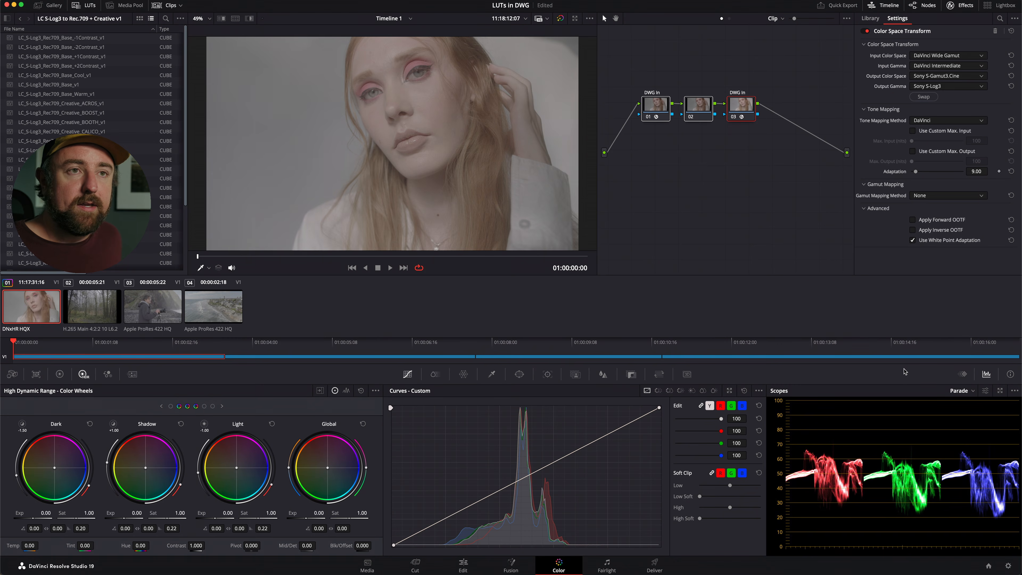
Toggle the selected nodes off and on once more to check the Parade signal against the untransformed image.
{"action": "key", "text": "super+d"}
{"action": "key", "text": "super+d"}
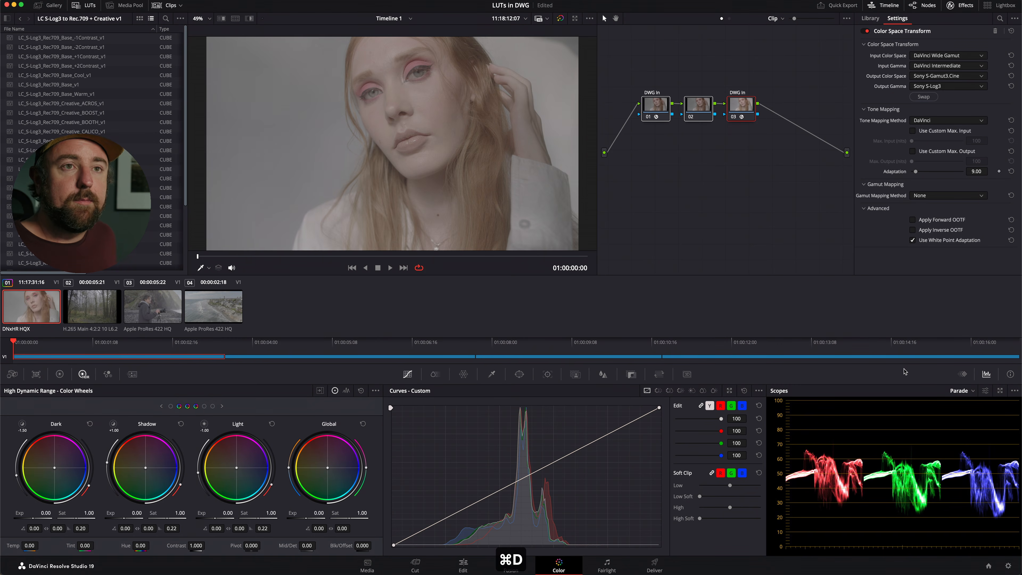
Add a serial node after node 03, label it LUT, and apply the LC_S-Log3_Rec709_Base_v1 LUT to it.
{"action": "left_click", "coordinate": [739, 105]}
{"action": "key", "text": "alt+s"}
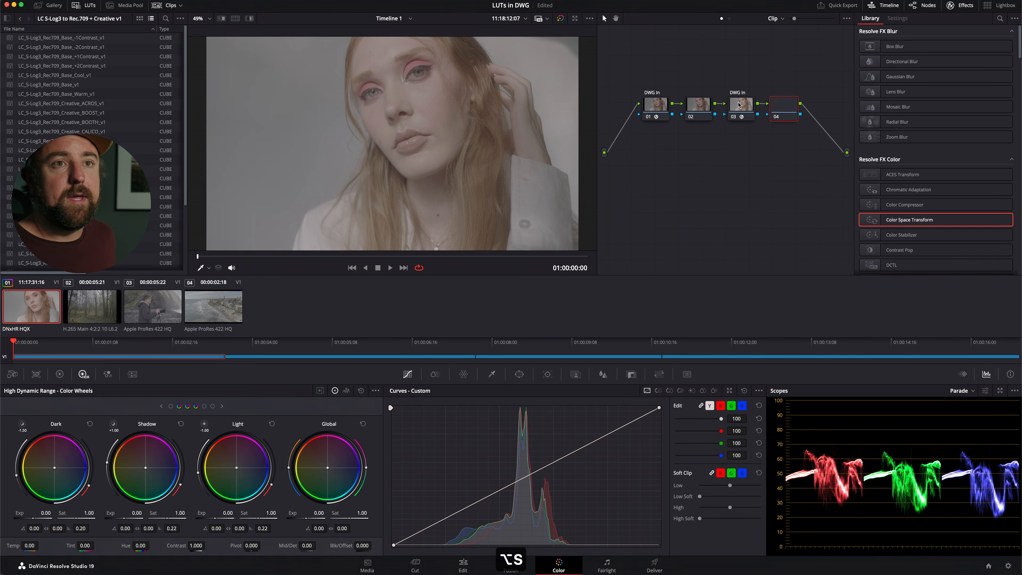
{"action": "right_click", "coordinate": [784, 104]}
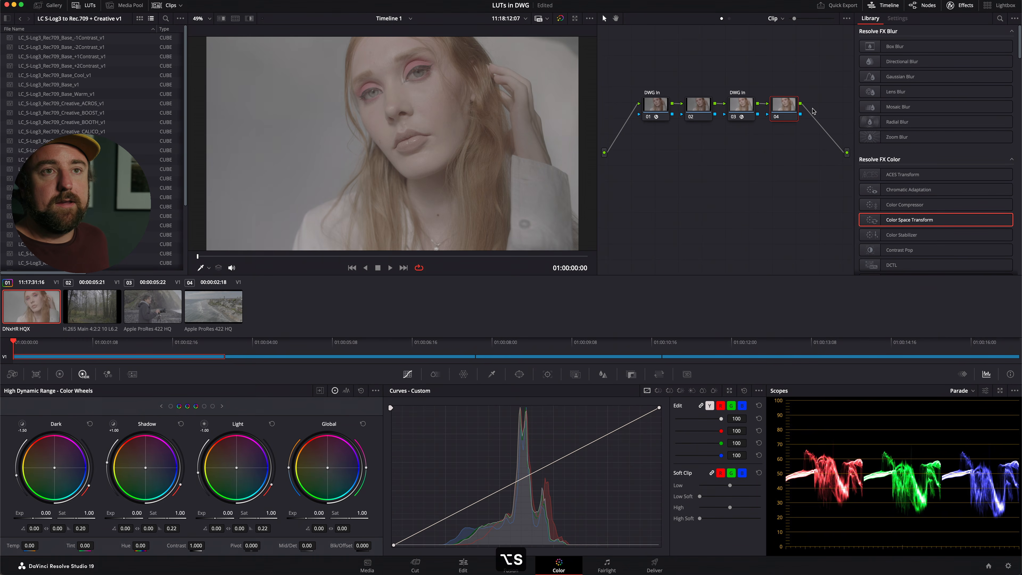
{"action": "type", "text": "LUT"}
{"action": "key", "text": "Return"}
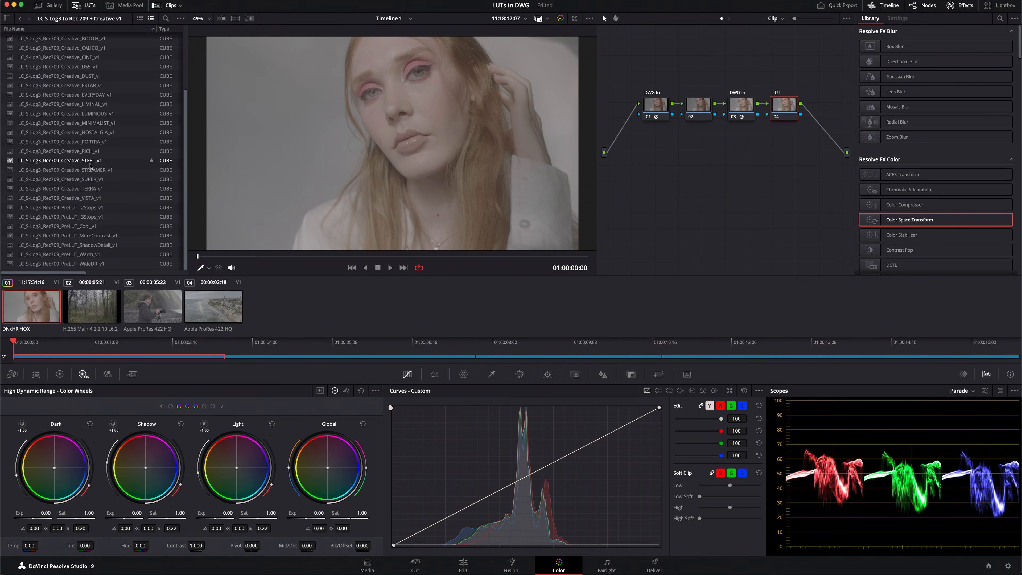
{"action": "double_click", "coordinate": [96, 85]}
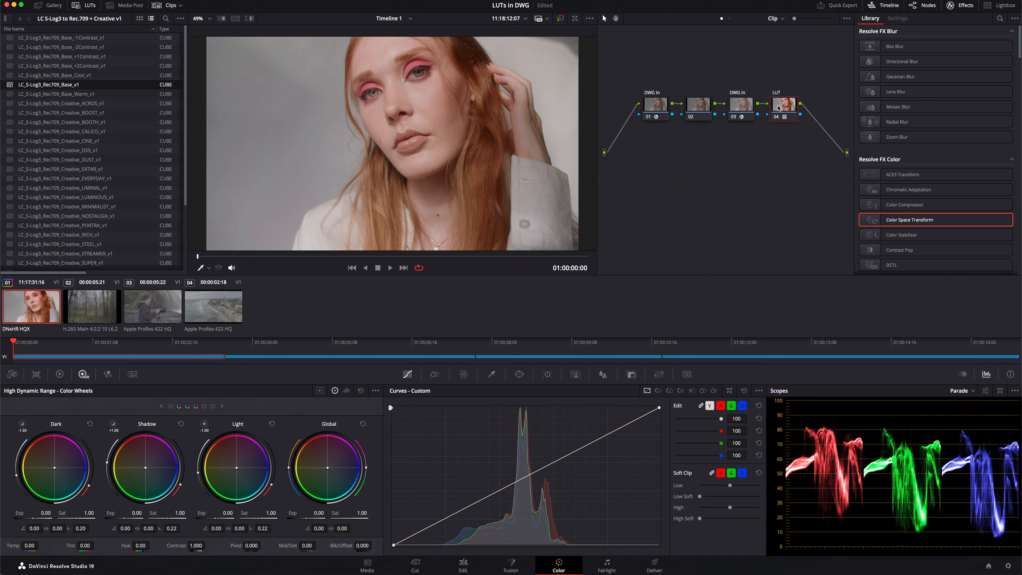
{"action": "mouse_move", "coordinate": [784, 107]}
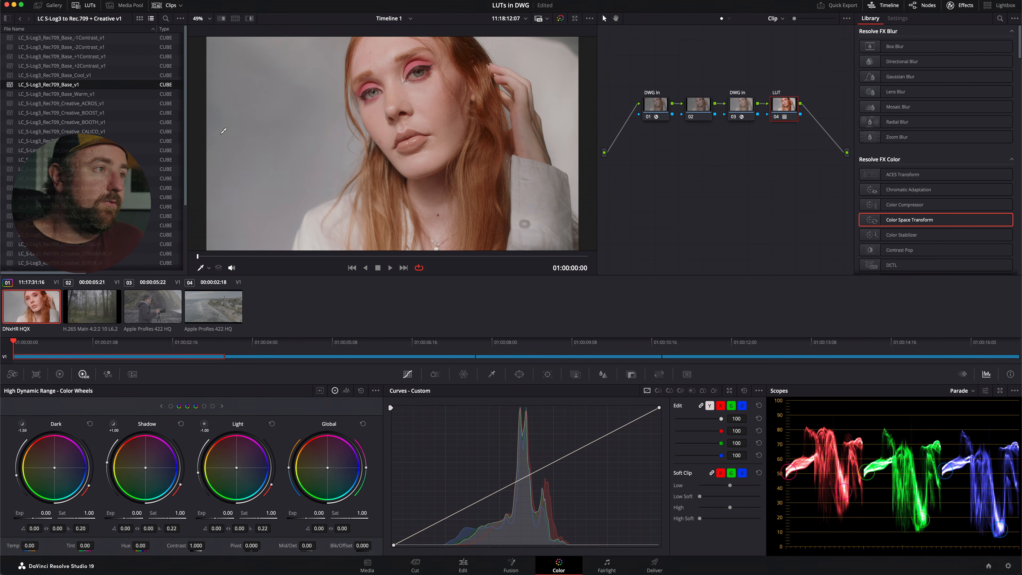
Try several Creative LUTs on the LUT node, including CINE, CALICO and EVERYDAY, and return to the Base LUT.
{"action": "left_click", "coordinate": [107, 150]}
{"action": "left_click", "coordinate": [108, 141]}
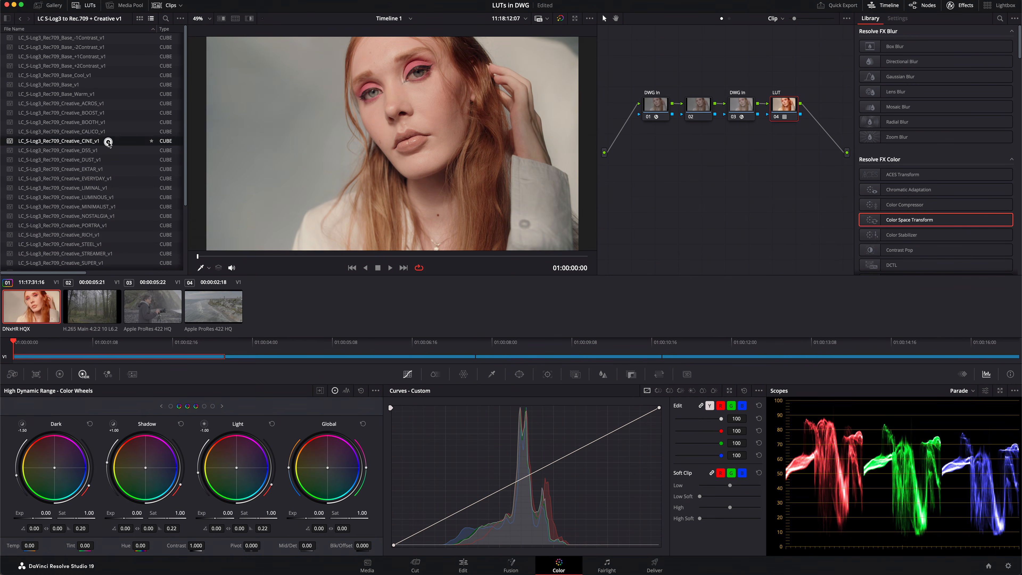
{"action": "left_click", "coordinate": [111, 132]}
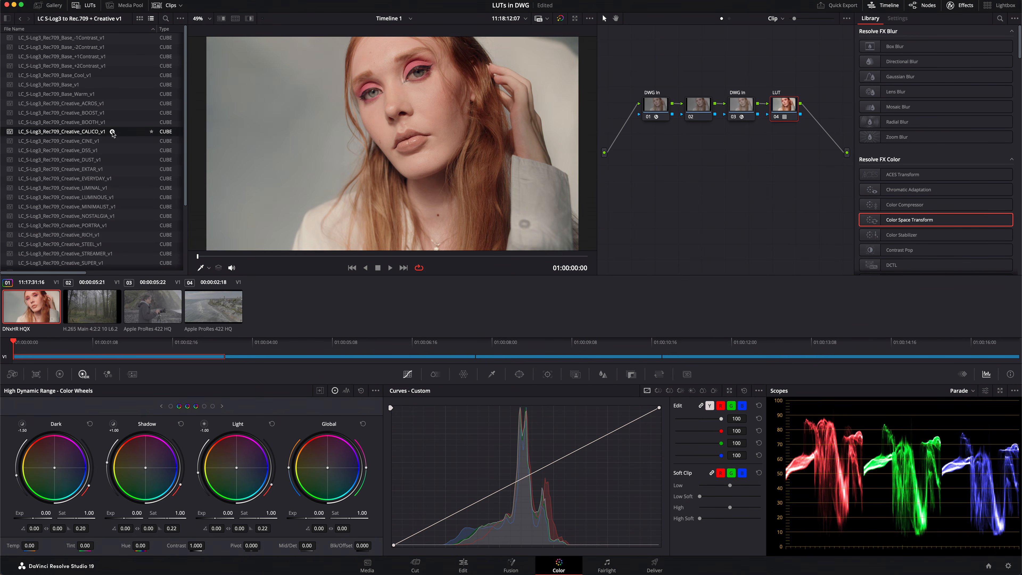
{"action": "left_click", "coordinate": [123, 178]}
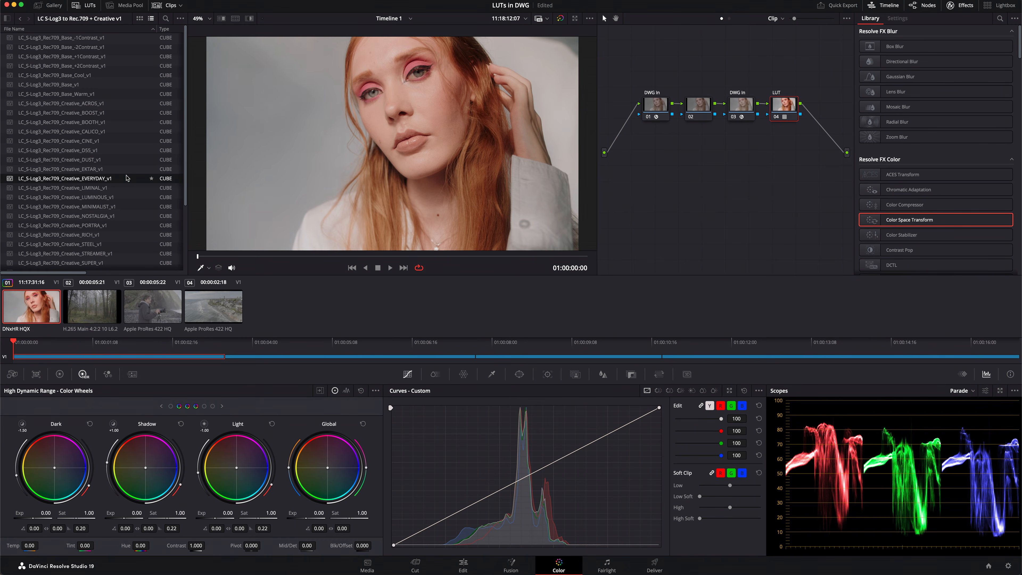
{"action": "scroll", "coordinate": [126, 178], "scroll_direction": "down", "scroll_amount": 5}
{"action": "left_click", "coordinate": [107, 188]}
{"action": "left_click", "coordinate": [104, 195]}
{"action": "scroll", "coordinate": [103, 190], "scroll_direction": "up", "scroll_amount": 1}
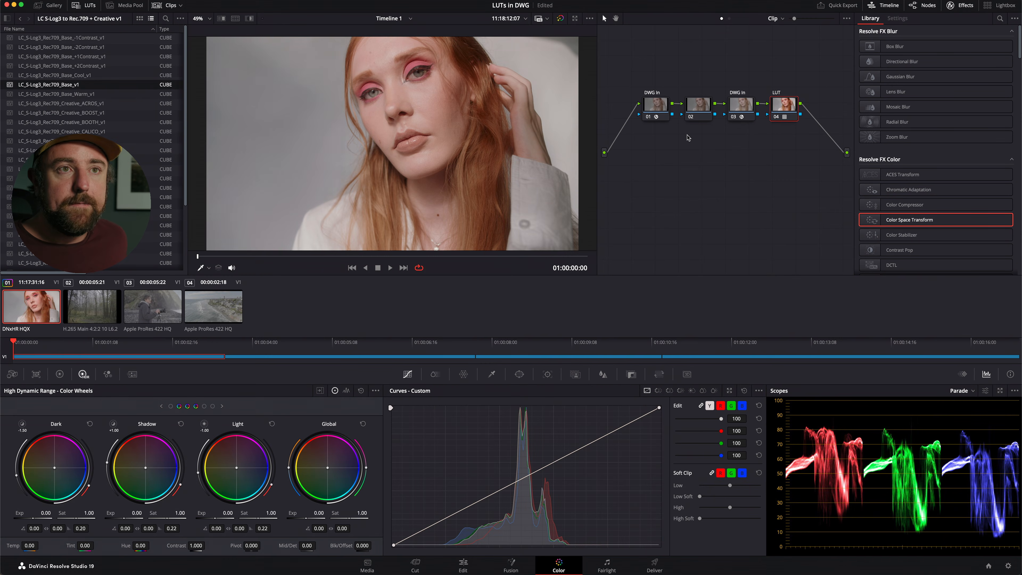
Lower node 02's Global exposure to -0.82 in the HDR wheels and switch the scopes to Waveform.
{"action": "left_click", "coordinate": [700, 104]}
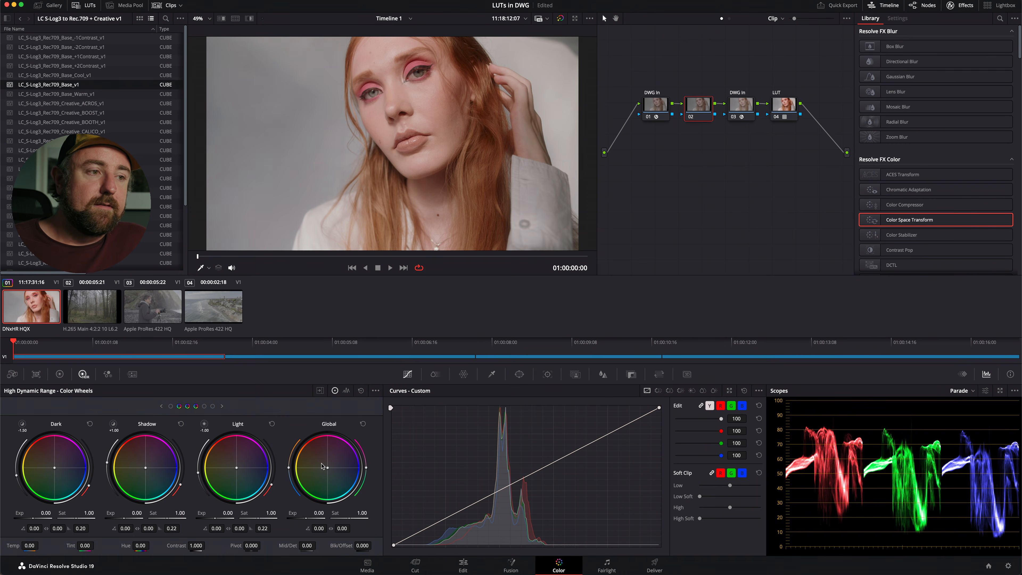
{"action": "left_click_drag", "start_coordinate": [319, 512], "coordinate": [233, 509]}
{"action": "left_click", "coordinate": [963, 389]}
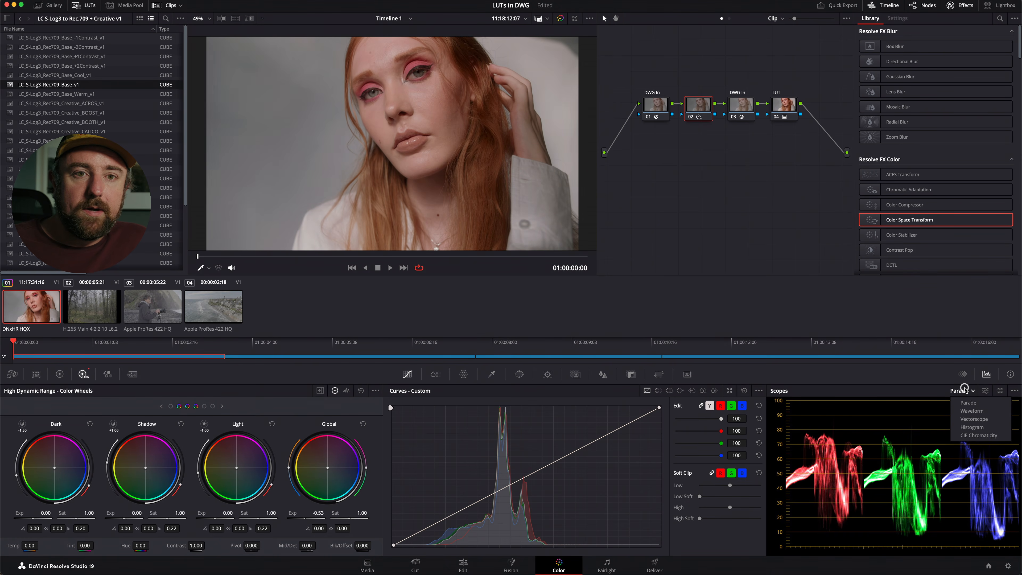
{"action": "left_click", "coordinate": [987, 414]}
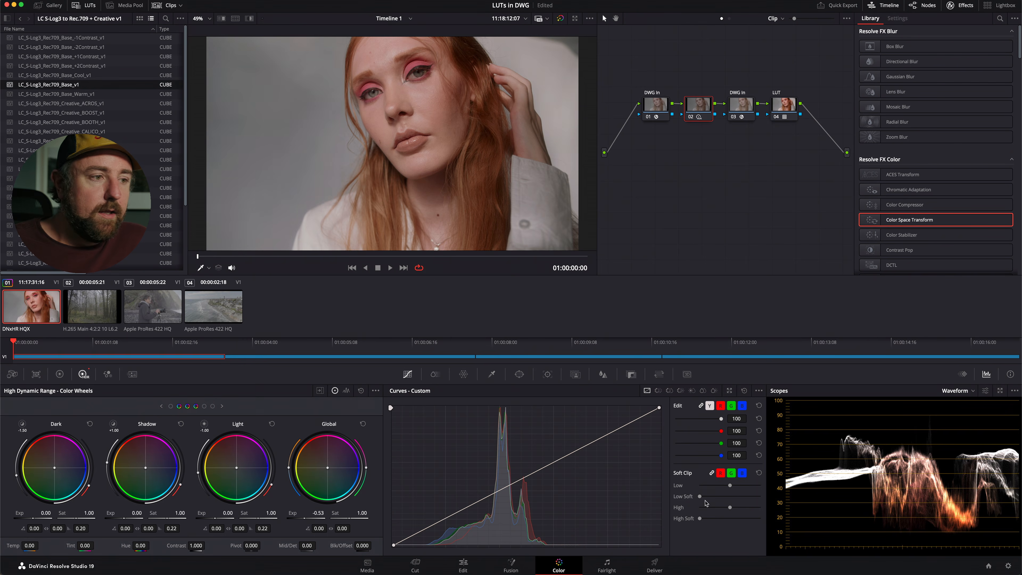
{"action": "left_click_drag", "start_coordinate": [320, 512], "coordinate": [273, 521]}
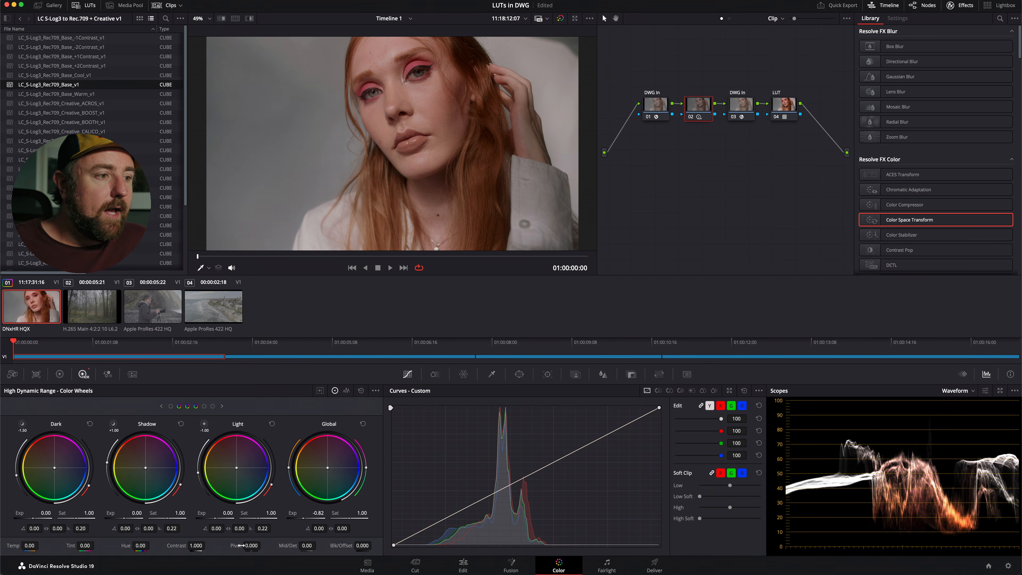
Set node 02's contrast to 1.044 and Global saturation to 1.02, and nudge the Global color balance to 94.76 / 0.02.
{"action": "left_click_drag", "start_coordinate": [193, 546], "coordinate": [199, 544]}
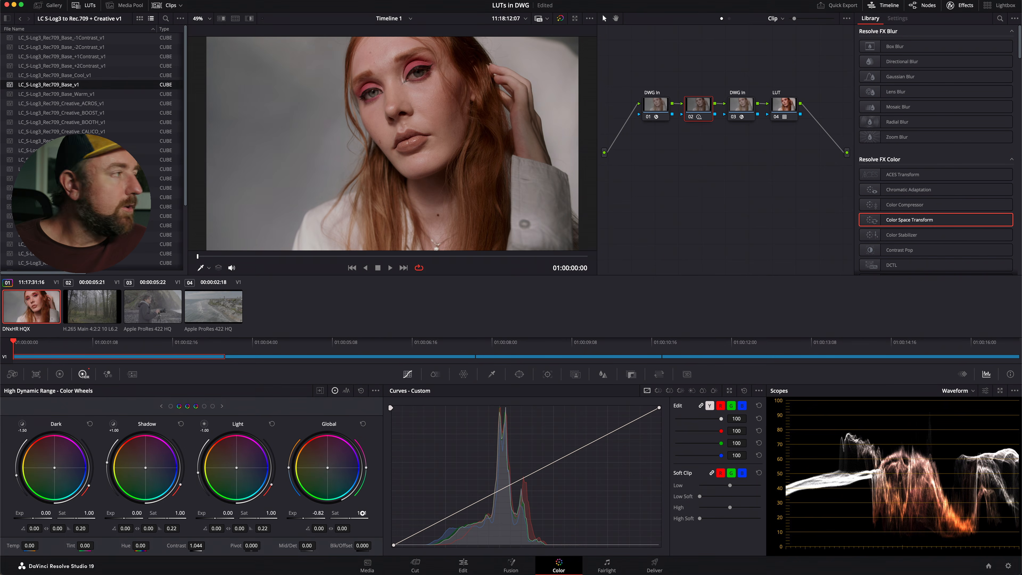
{"action": "left_click_drag", "start_coordinate": [362, 512], "coordinate": [368, 511]}
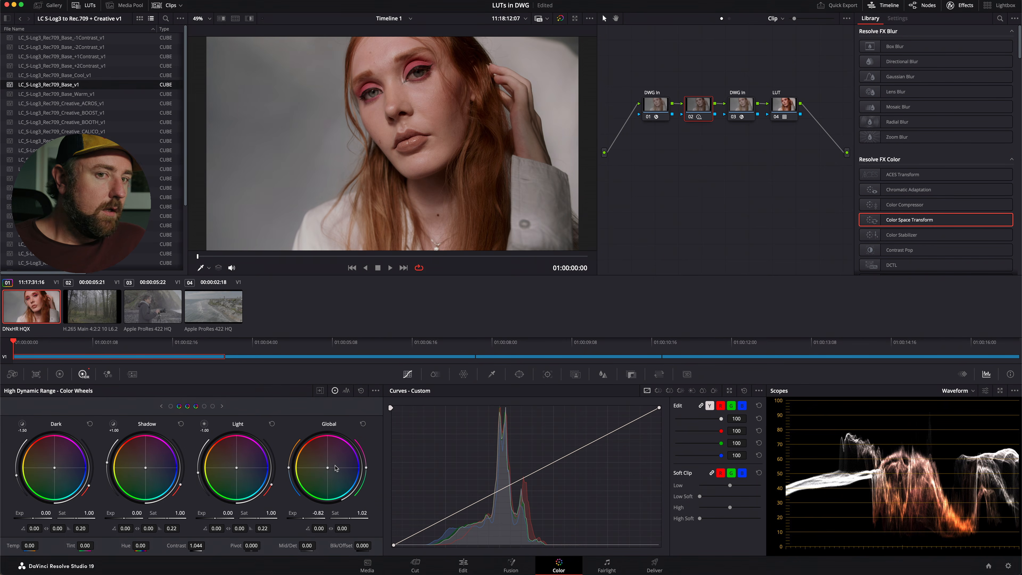
{"action": "left_click_drag", "start_coordinate": [333, 468], "coordinate": [328, 468]}
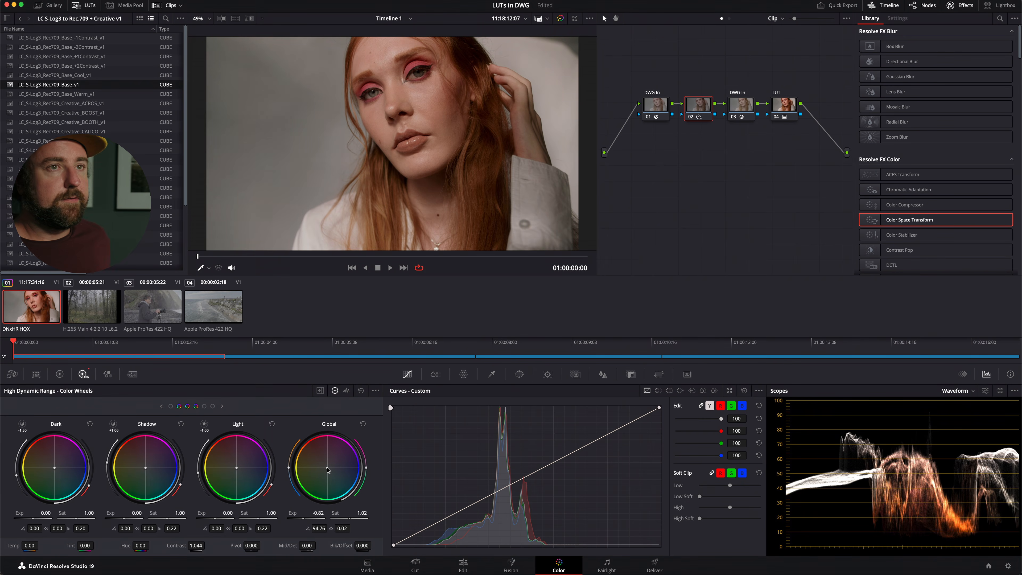
Compare the image with node 02 disabled and enabled, including in the full-screen viewer, leaving the node enabled.
{"action": "key", "text": "super+d"}
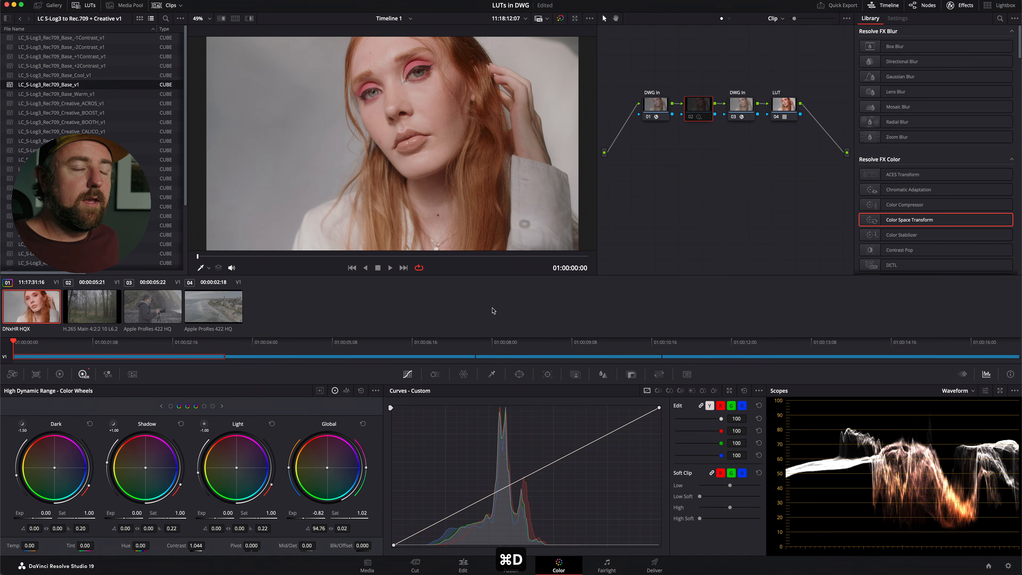
{"action": "key", "text": "super+d"}
{"action": "key", "text": "super+f"}
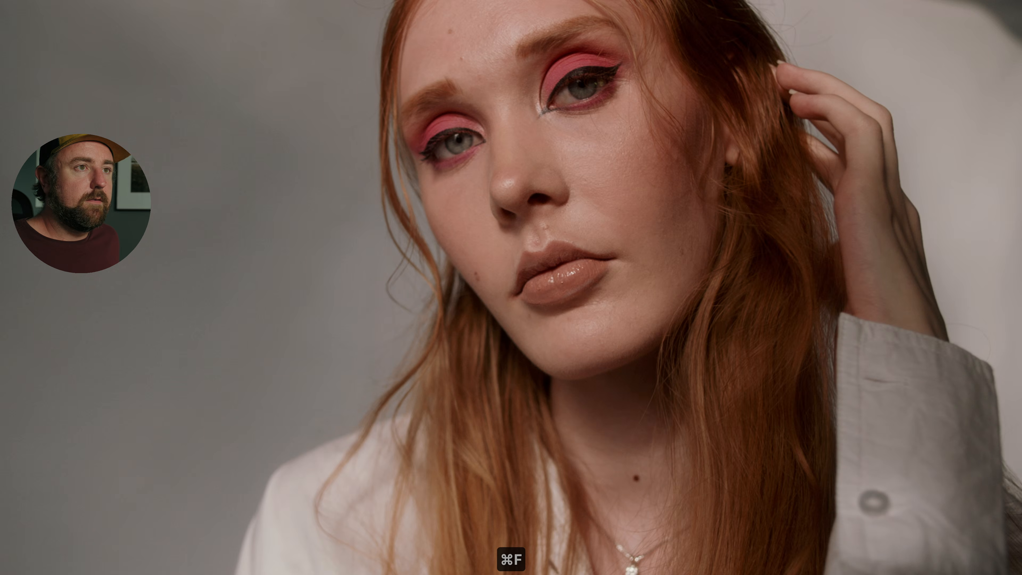
{"action": "key", "text": "super+d"}
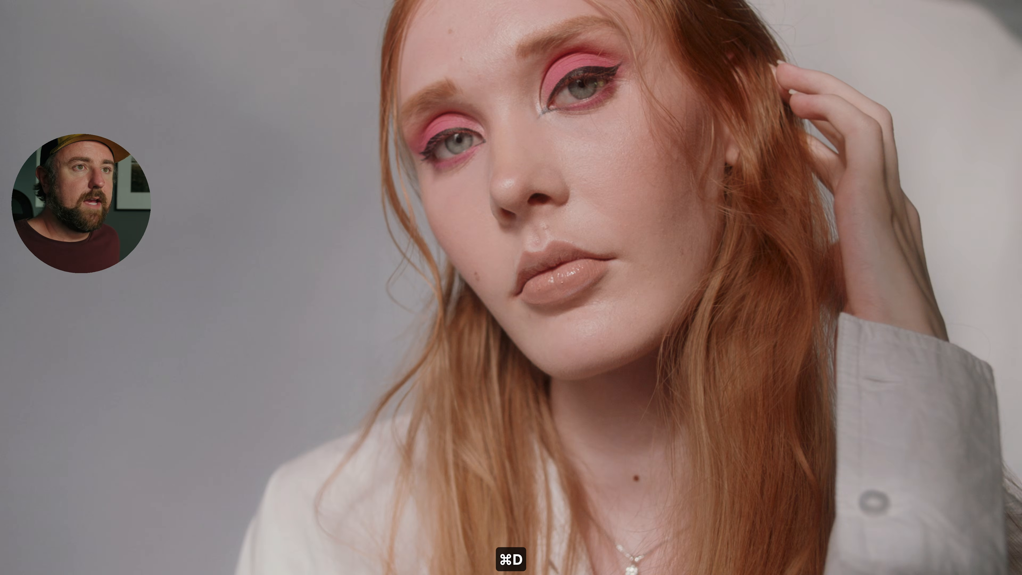
{"action": "key", "text": "super+d"}
{"action": "key", "text": "super+d"}
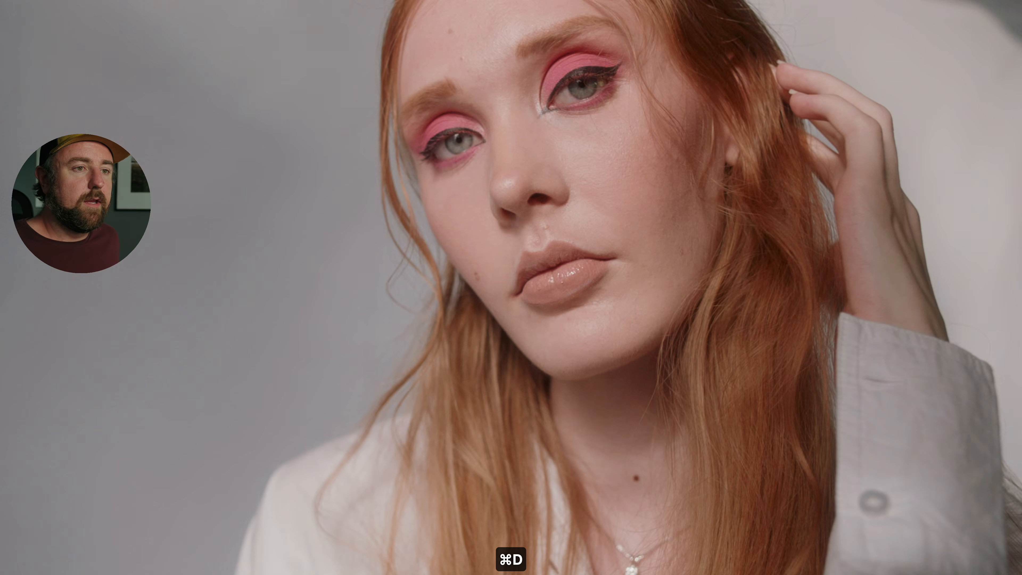
{"action": "key", "text": "super+d"}
{"action": "key", "text": "super+f"}
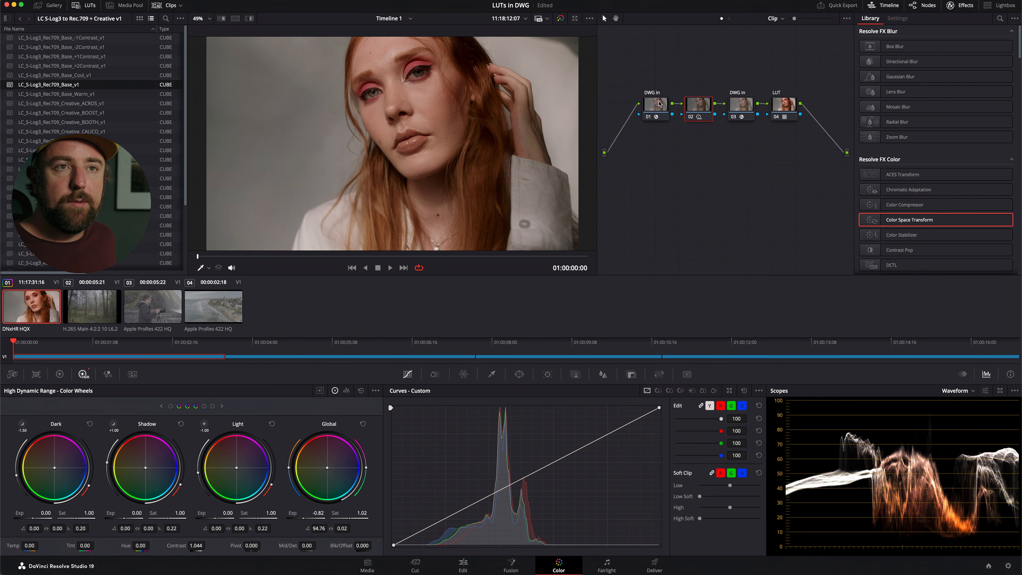
Relabel node 03 as DWG Out.
{"action": "right_click", "coordinate": [742, 107]}
{"action": "left_click", "coordinate": [768, 125]}
{"action": "type", "text": "DWG Out"}
{"action": "key", "text": "Return"}
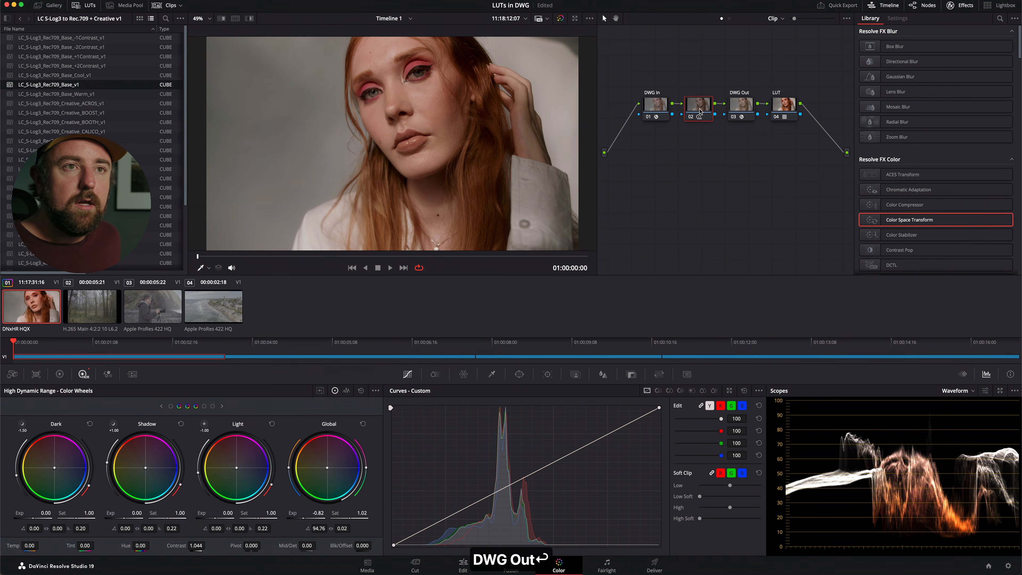
Move the DWG In node up out of the row and insert a serial node between it and the exposure node.
{"action": "left_click_drag", "start_coordinate": [661, 105], "coordinate": [635, 106]}
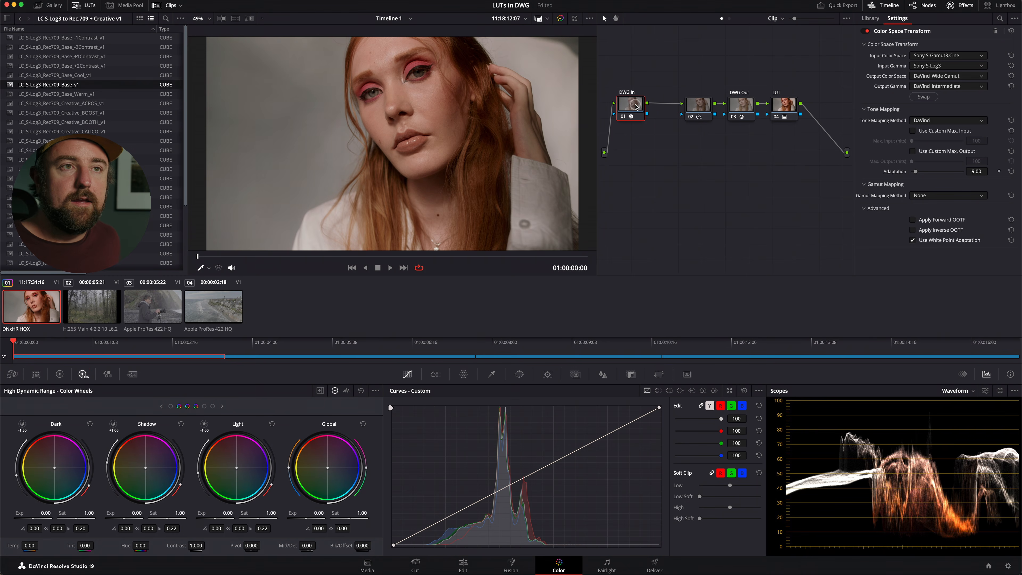
{"action": "left_click_drag", "start_coordinate": [636, 107], "coordinate": [629, 50]}
{"action": "left_click", "coordinate": [699, 105]}
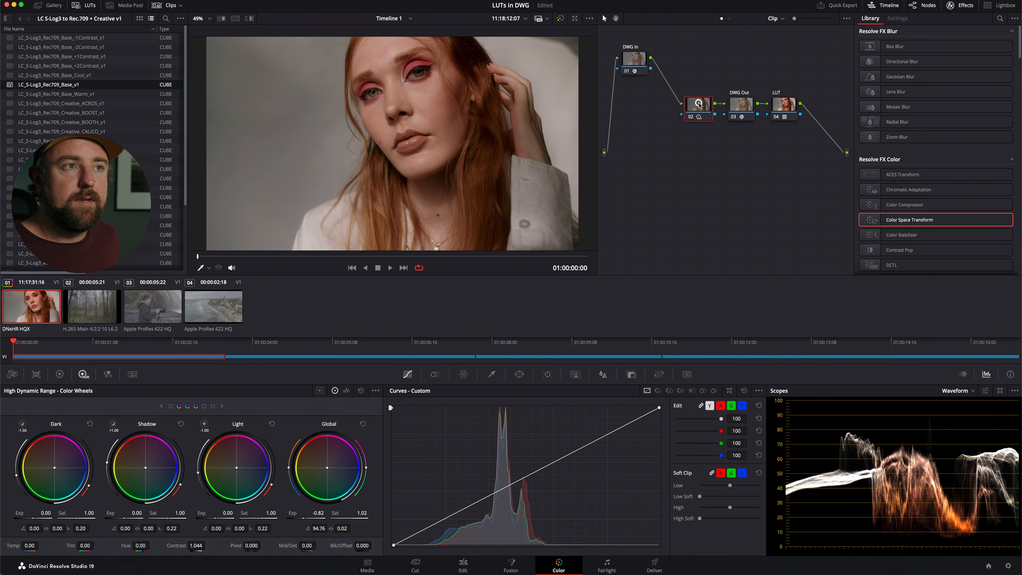
{"action": "key", "text": "shift+s"}
{"action": "left_click_drag", "start_coordinate": [690, 134], "coordinate": [639, 125]}
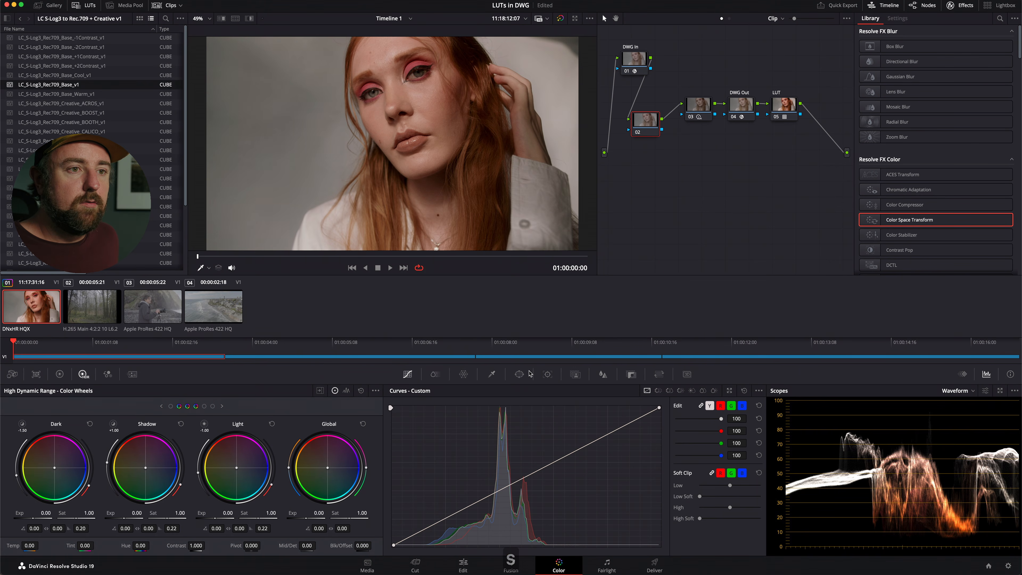
Add a circle window to the new node 02 and fit it over the woman's face, with softness about 11.97.
{"action": "left_click", "coordinate": [519, 374]}
{"action": "left_click", "coordinate": [401, 448]}
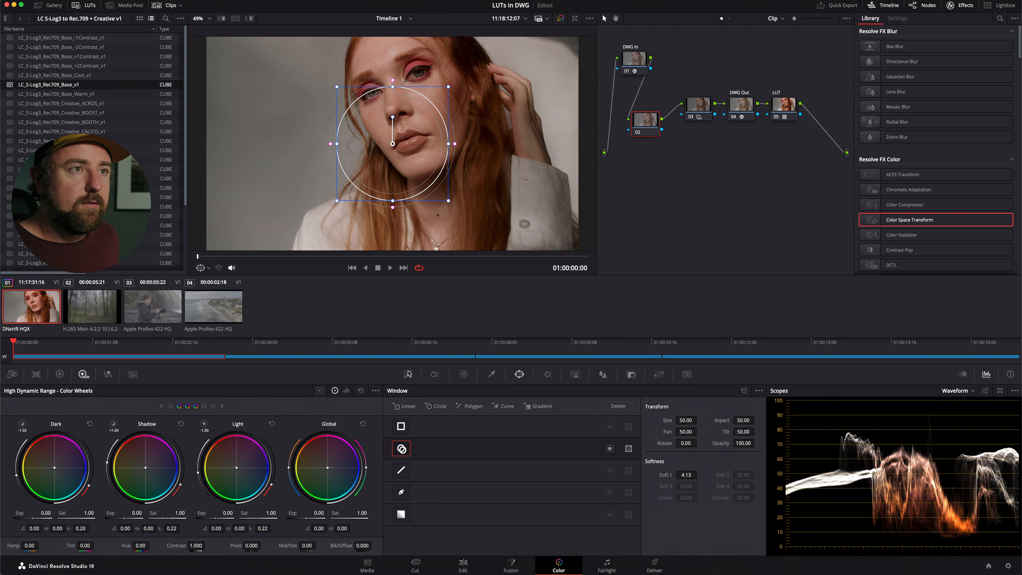
{"action": "left_click_drag", "start_coordinate": [395, 104], "coordinate": [453, 88]}
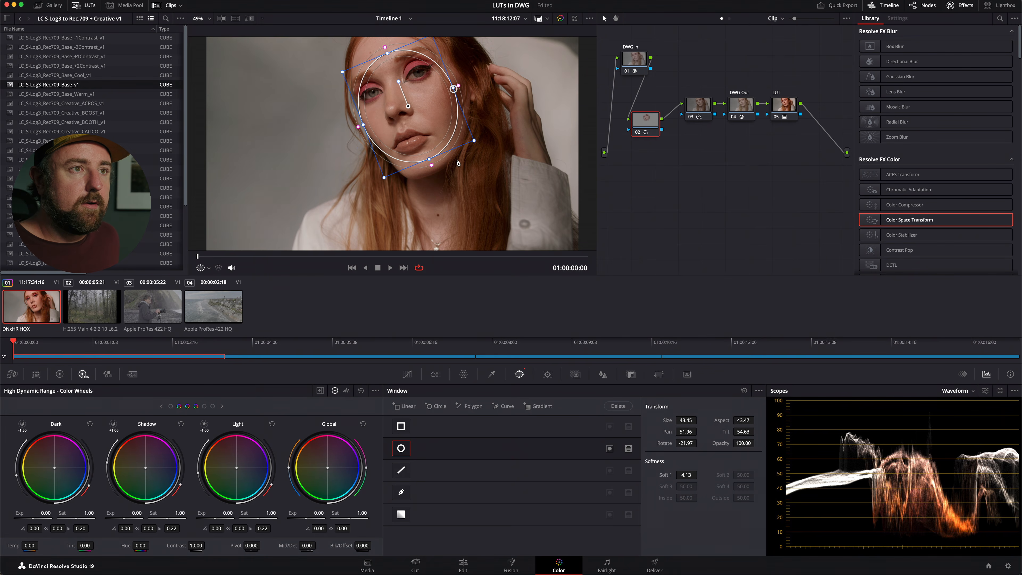
{"action": "left_click_drag", "start_coordinate": [431, 166], "coordinate": [436, 177]}
{"action": "left_click_drag", "start_coordinate": [474, 141], "coordinate": [484, 148]}
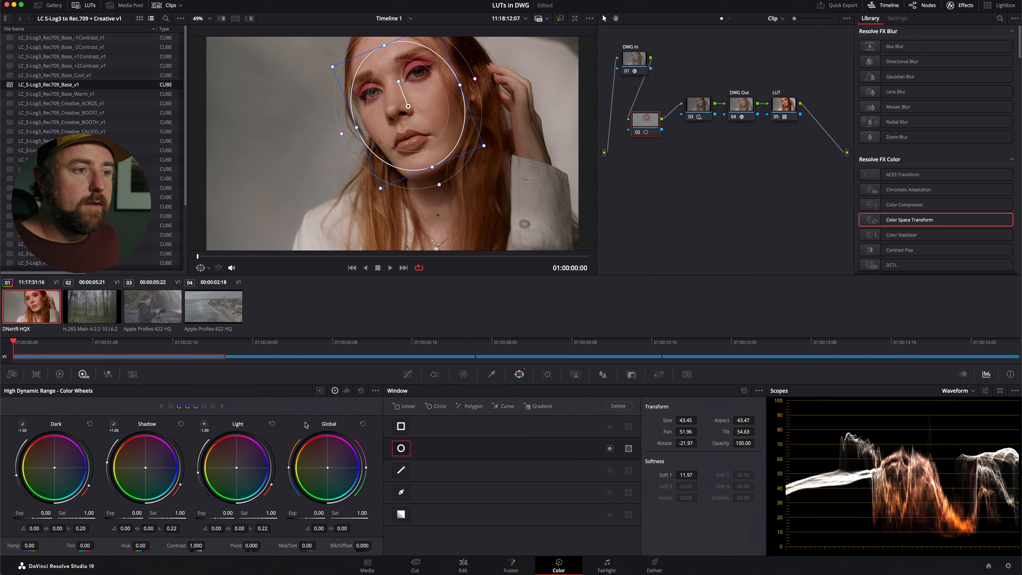
Raise node 02's Global exposure to 0.30, track the face window forward through the clip, and return to the first frame.
{"action": "left_click_drag", "start_coordinate": [318, 513], "coordinate": [368, 507]}
{"action": "key", "text": "super+t"}
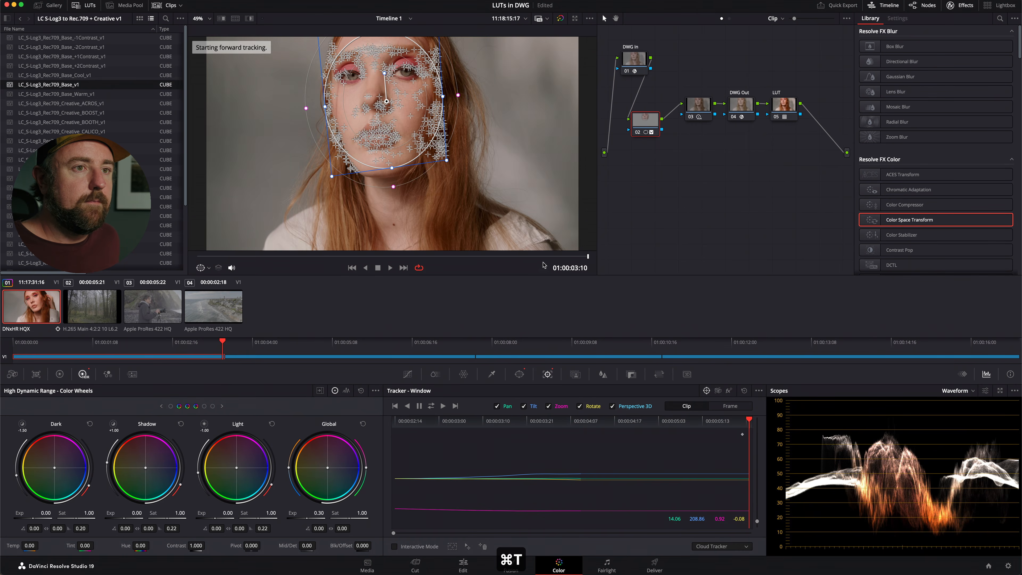
{"action": "left_click_drag", "start_coordinate": [555, 256], "coordinate": [170, 268]}
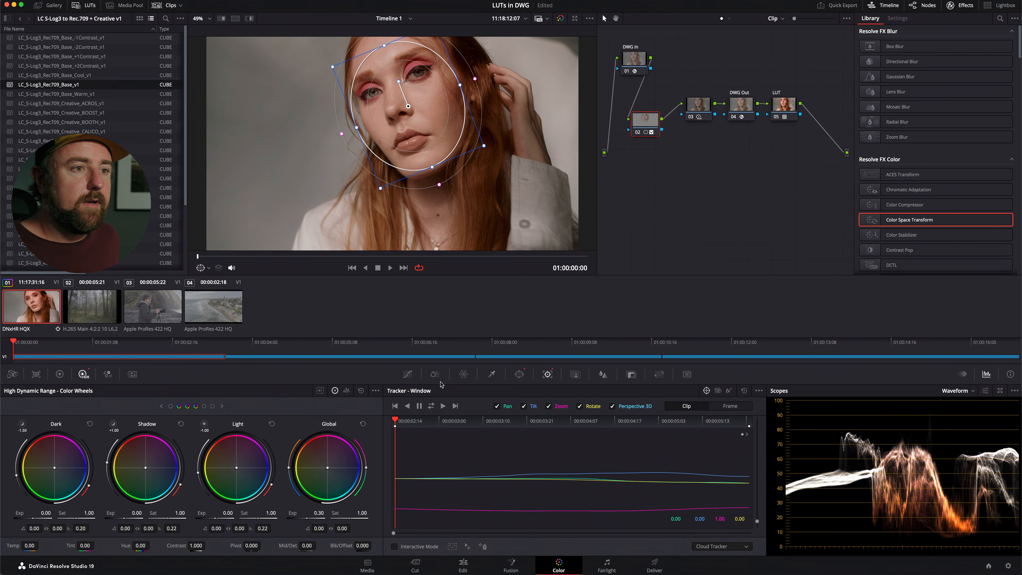
Hide the window overlay and toggle node 02 off and on to compare the face brightening.
{"action": "left_click", "coordinate": [408, 375]}
{"action": "key", "text": "super+d"}
{"action": "key", "text": "super+d"}
{"action": "key", "text": "super+d"}
{"action": "key", "text": "super+d"}
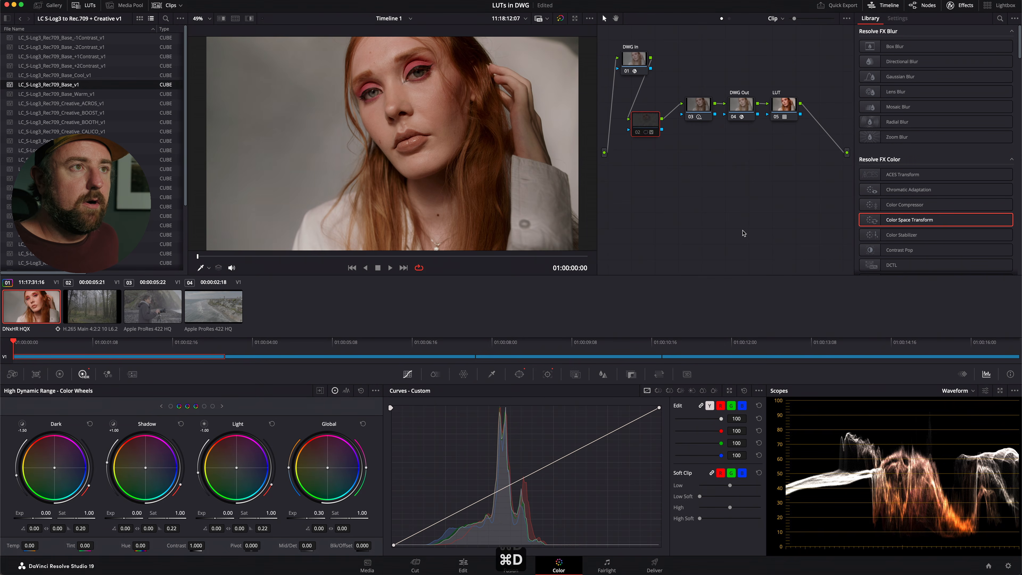
Narrow the circle window slightly around the face and widen its soft edge.
{"action": "left_click", "coordinate": [520, 374]}
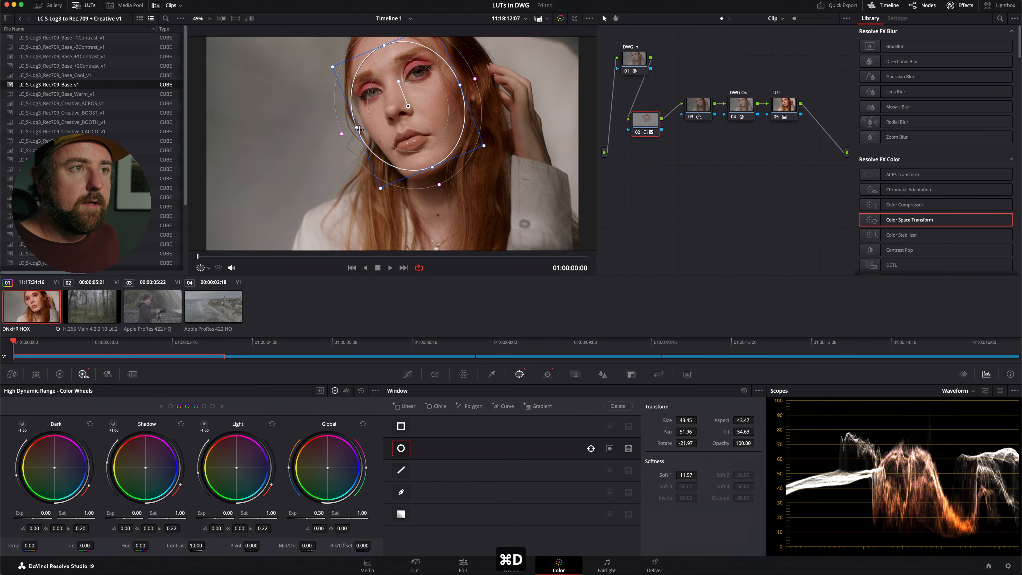
{"action": "left_click_drag", "start_coordinate": [359, 126], "coordinate": [372, 121]}
{"action": "left_click_drag", "start_coordinate": [439, 184], "coordinate": [451, 194]}
{"action": "left_click", "coordinate": [407, 375]}
Save the project, align node 02 with the main node row, and select node 03.
{"action": "key", "text": "super+s"}
{"action": "left_click_drag", "start_coordinate": [659, 123], "coordinate": [659, 108]}
{"action": "left_click", "coordinate": [696, 105]}
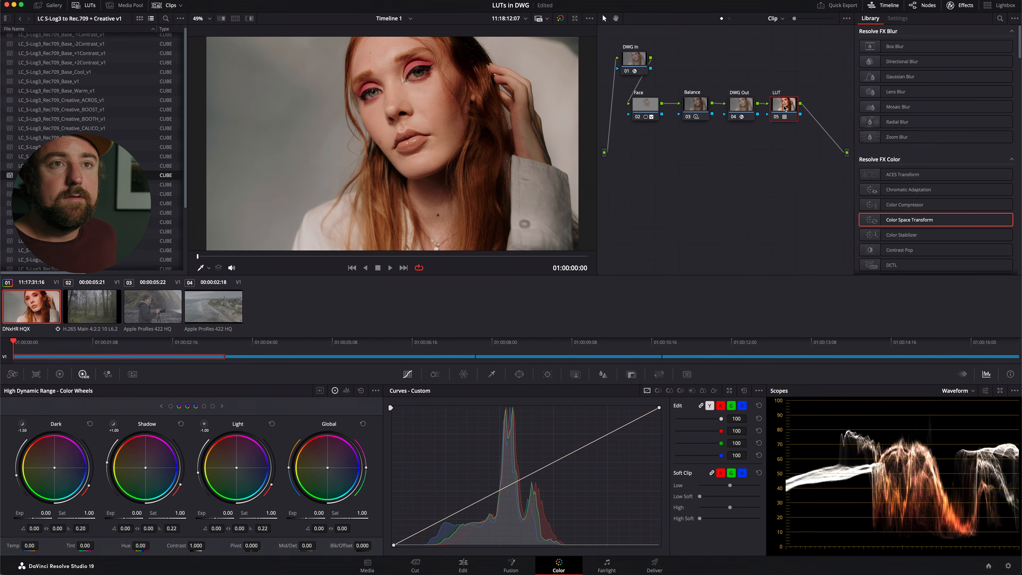
Add a serial node after the LUT node, place it below the main row, and label it Secondaries.
{"action": "key", "text": "alt+s"}
{"action": "left_click_drag", "start_coordinate": [824, 105], "coordinate": [761, 183]}
{"action": "right_click", "coordinate": [764, 180]}
{"action": "left_click", "coordinate": [796, 197]}
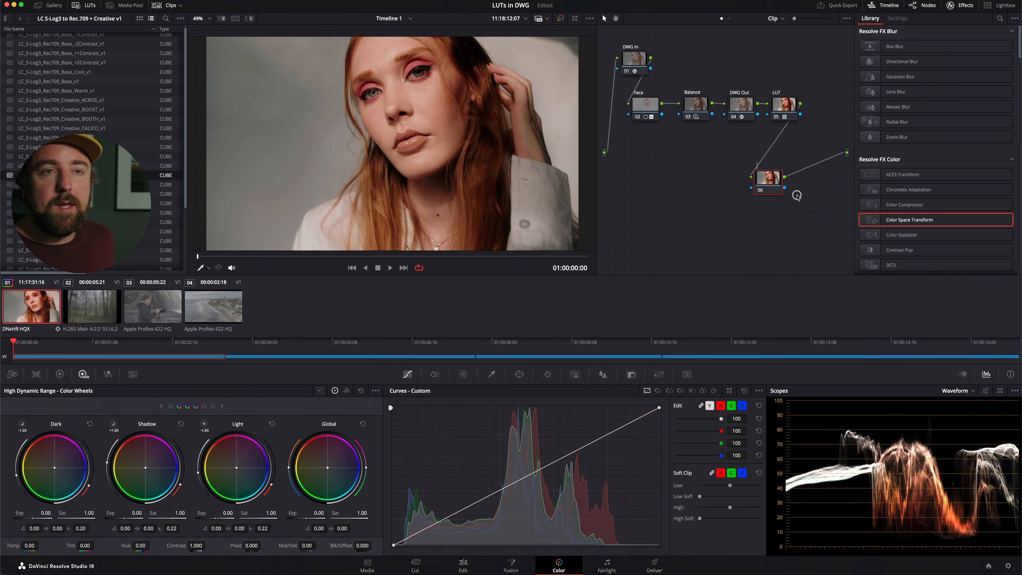
{"action": "type", "text": "Secondaries"}
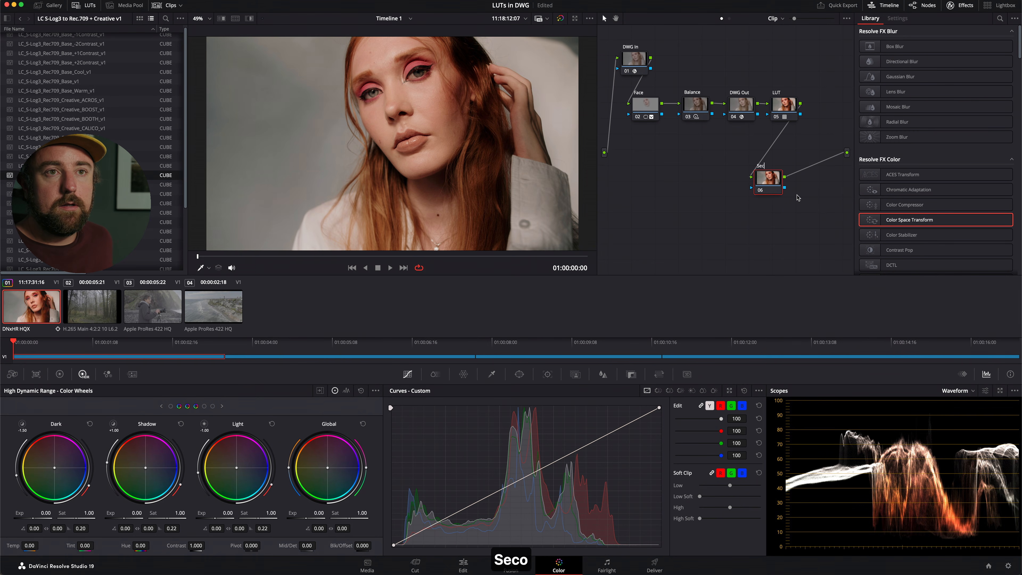
{"action": "key", "text": "Return"}
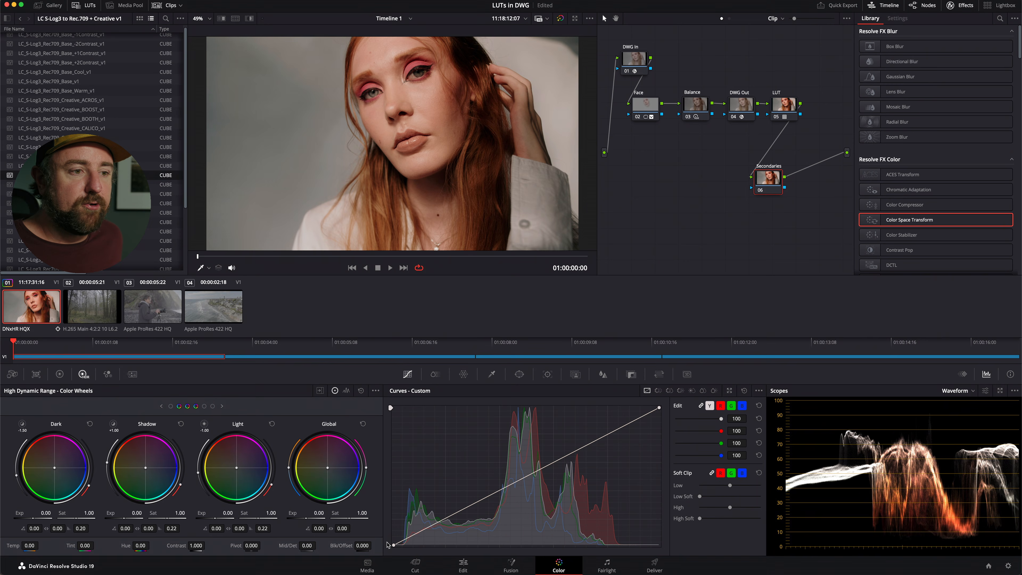
On the Secondaries node's custom curve, lift the black point slightly, anchor the midtones, and nudge a shadow point upward.
{"action": "left_click_drag", "start_coordinate": [394, 545], "coordinate": [394, 542]}
{"action": "mouse_move", "coordinate": [490, 496]}
{"action": "left_mouse_down"}
{"action": "mouse_move", "coordinate": [490, 508]}
{"action": "mouse_move", "coordinate": [498, 493]}
{"action": "left_mouse_up"}
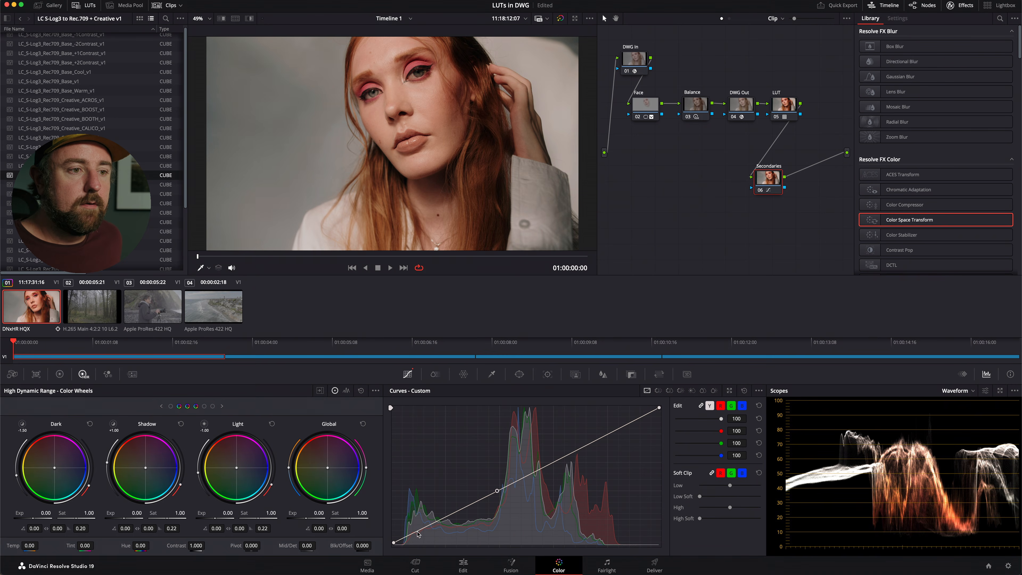
{"action": "left_click_drag", "start_coordinate": [417, 532], "coordinate": [418, 530]}
Toggle the Secondaries node off and on to compare the curve adjustment, and save the project.
{"action": "key", "text": "super+d"}
{"action": "key", "text": "super+d"}
{"action": "key", "text": "super+d"}
{"action": "key", "text": "super+d"}
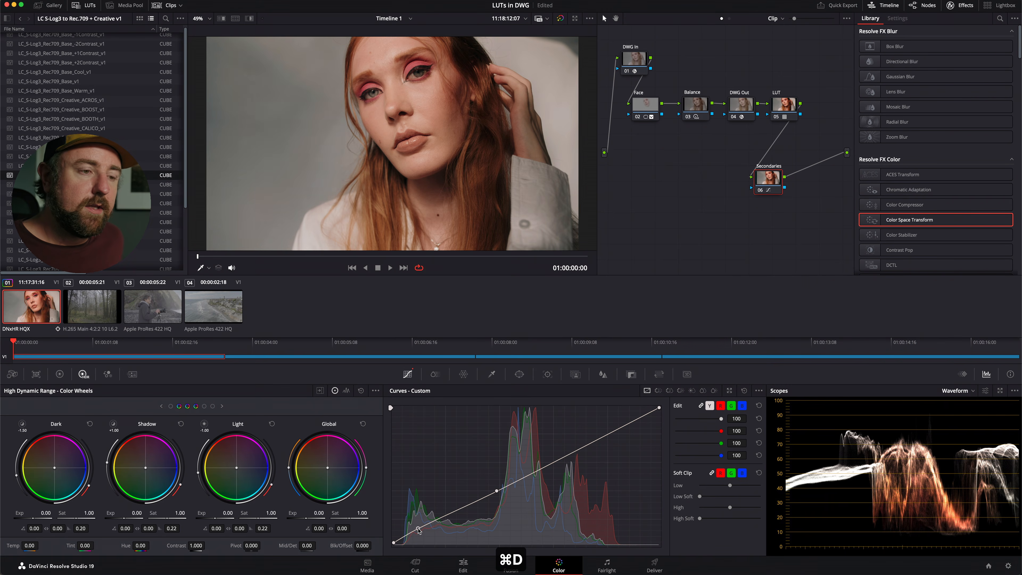
{"action": "key", "text": "super+d"}
{"action": "key", "text": "super+d"}
{"action": "key", "text": "super+s"}
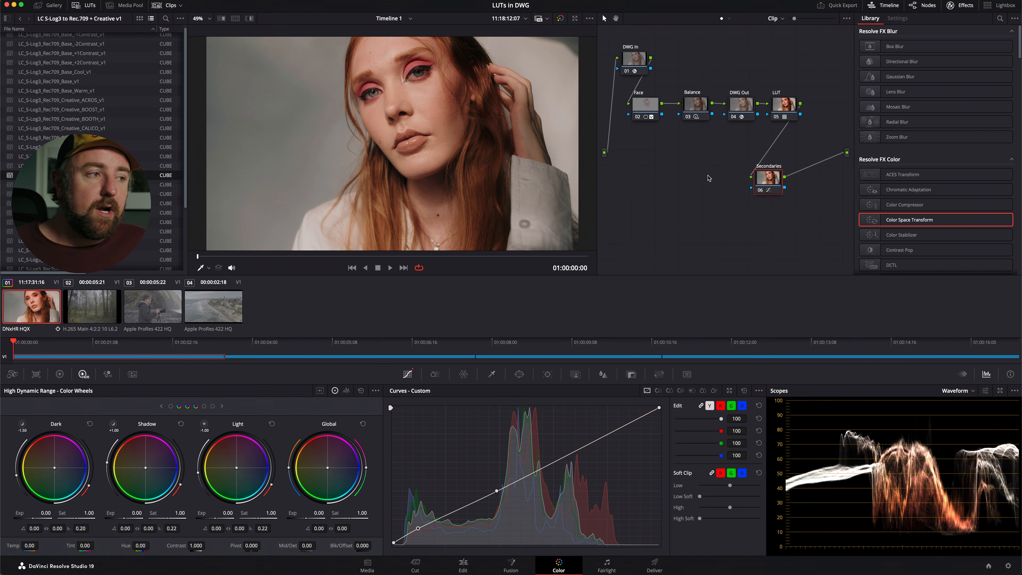
Add a new color grading version for the portrait clip and delete the Face node from it.
{"action": "key", "text": "super+y"}
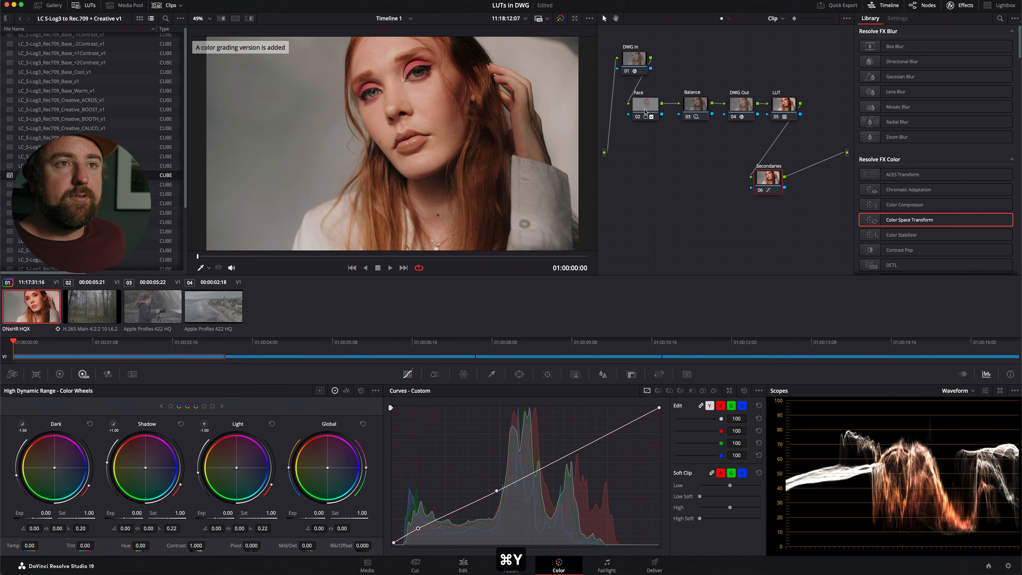
{"action": "left_click", "coordinate": [645, 112]}
{"action": "key", "text": "BackSpace"}
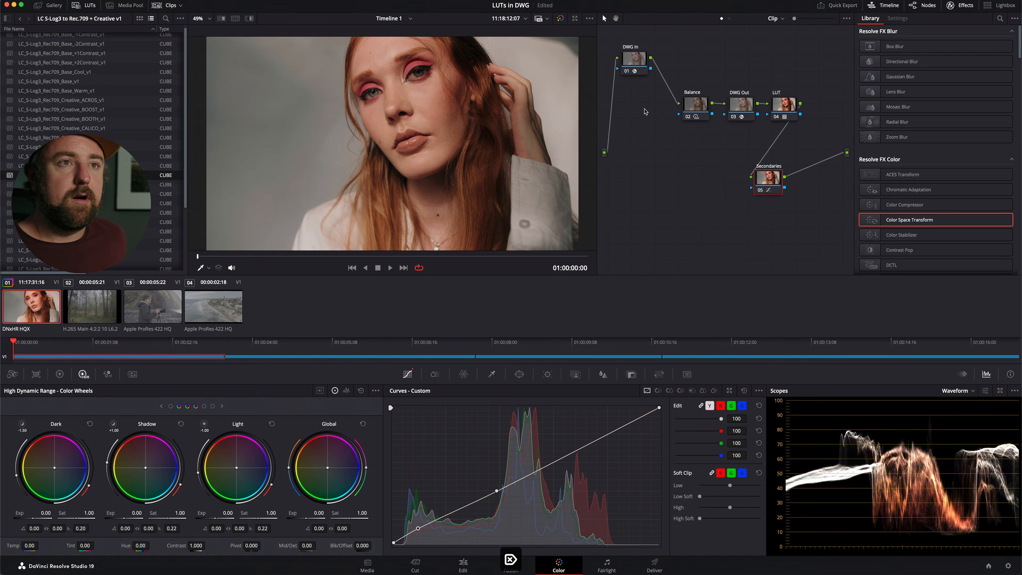
Reset the grades of the Balance and Secondaries nodes and clean up the node graph into one row.
{"action": "left_click_drag", "start_coordinate": [633, 61], "coordinate": [681, 102]}
{"action": "right_click", "coordinate": [687, 101]}
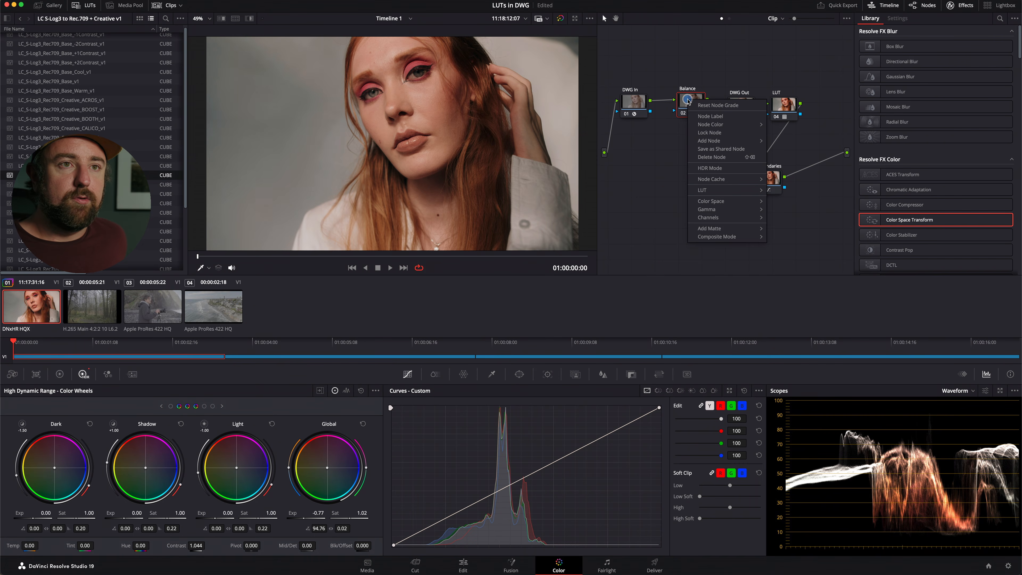
{"action": "left_click", "coordinate": [712, 105]}
{"action": "right_click", "coordinate": [764, 180]}
{"action": "left_click", "coordinate": [788, 183]}
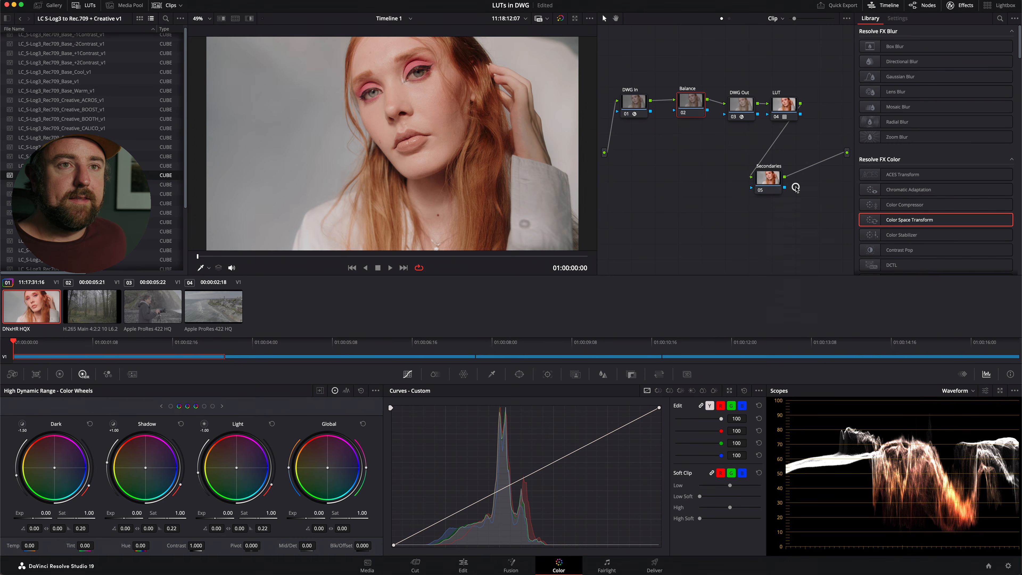
{"action": "right_click", "coordinate": [666, 182]}
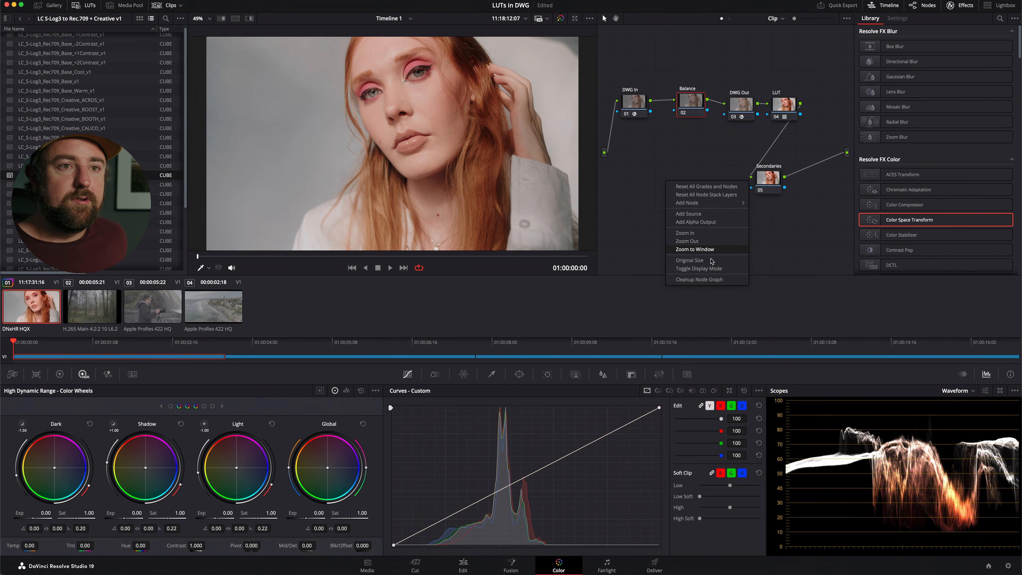
{"action": "left_click", "coordinate": [716, 280]}
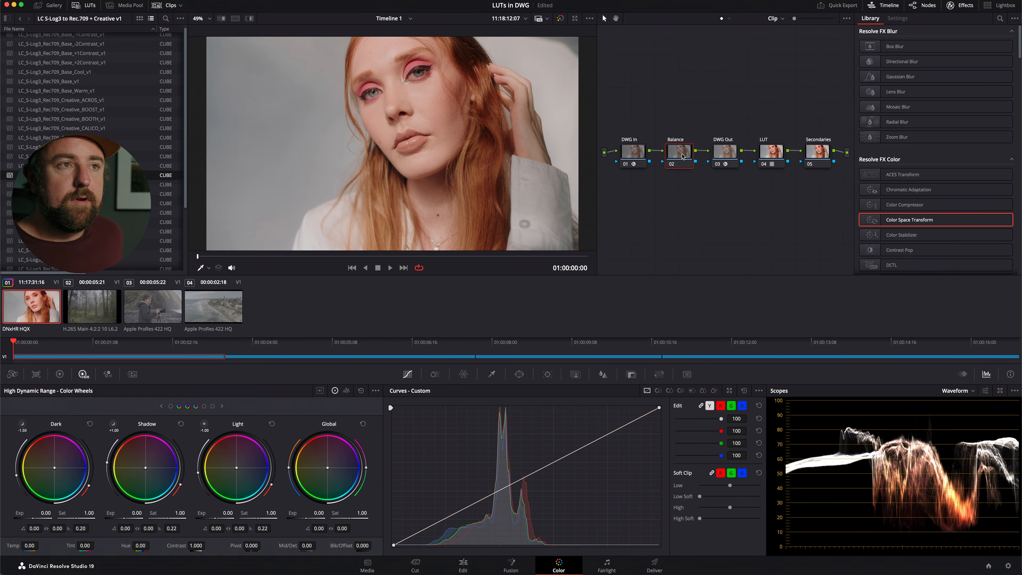
Grab a still of the portrait frame and inspect its stored node graph from the Gallery.
{"action": "right_click", "coordinate": [462, 126]}
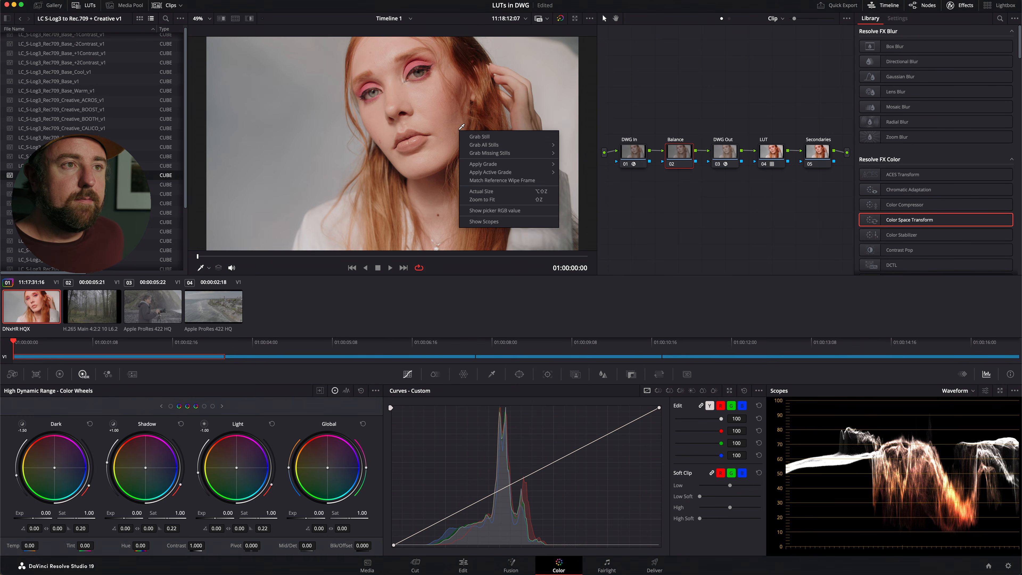
{"action": "left_click", "coordinate": [475, 136]}
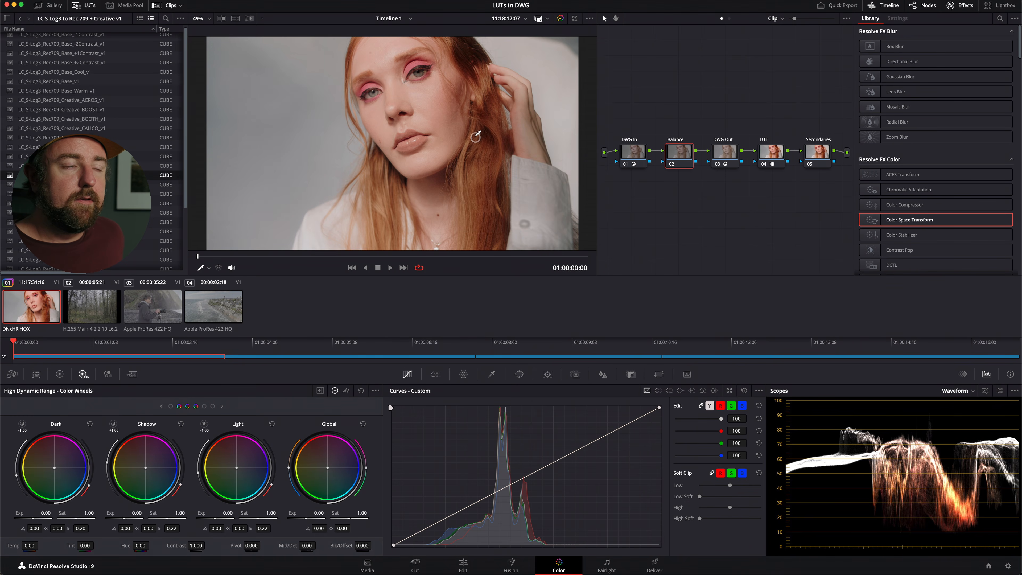
{"action": "left_click", "coordinate": [50, 5]}
{"action": "right_click", "coordinate": [46, 45]}
{"action": "left_click", "coordinate": [113, 90]}
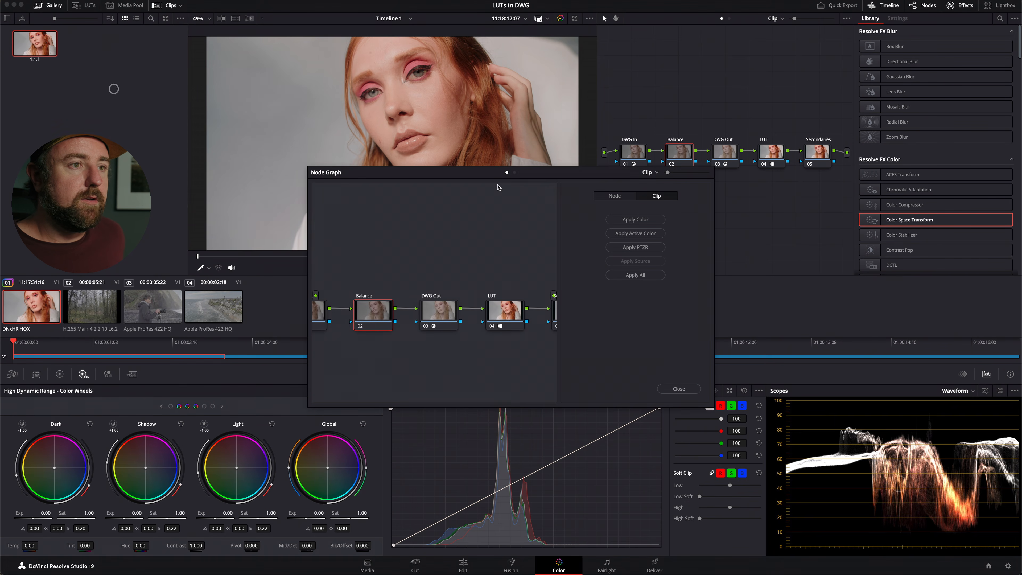
{"action": "left_click", "coordinate": [679, 388]}
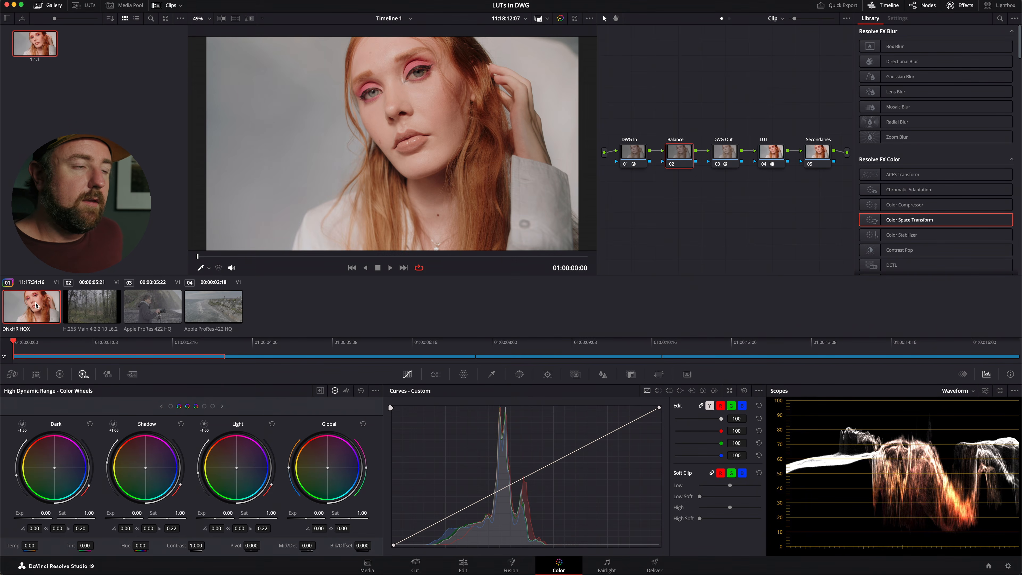
Save the portrait clip's grade to the first grade memory and load it onto forest clip 02.
{"action": "key", "text": "alt+1"}
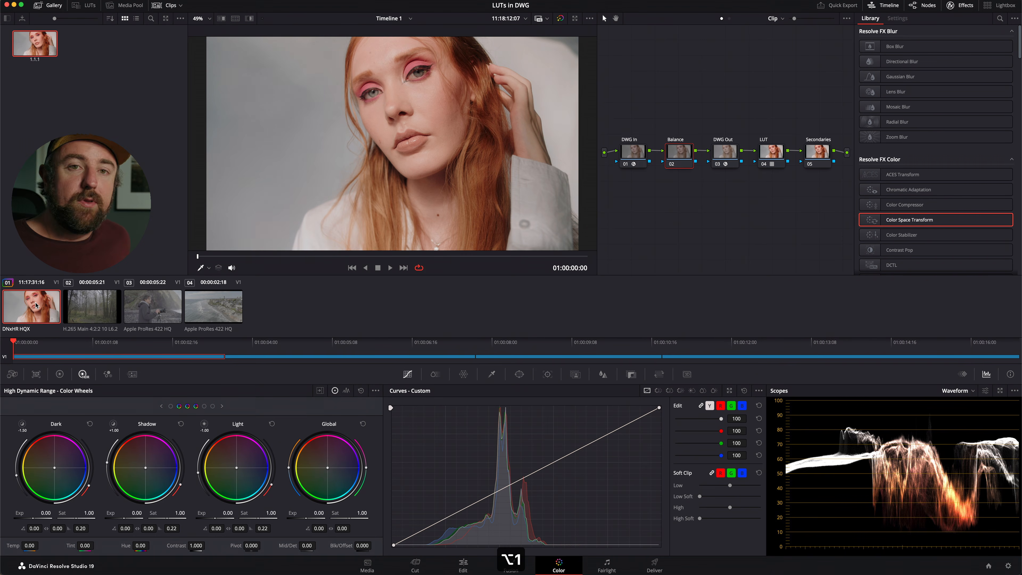
{"action": "left_click", "coordinate": [82, 305]}
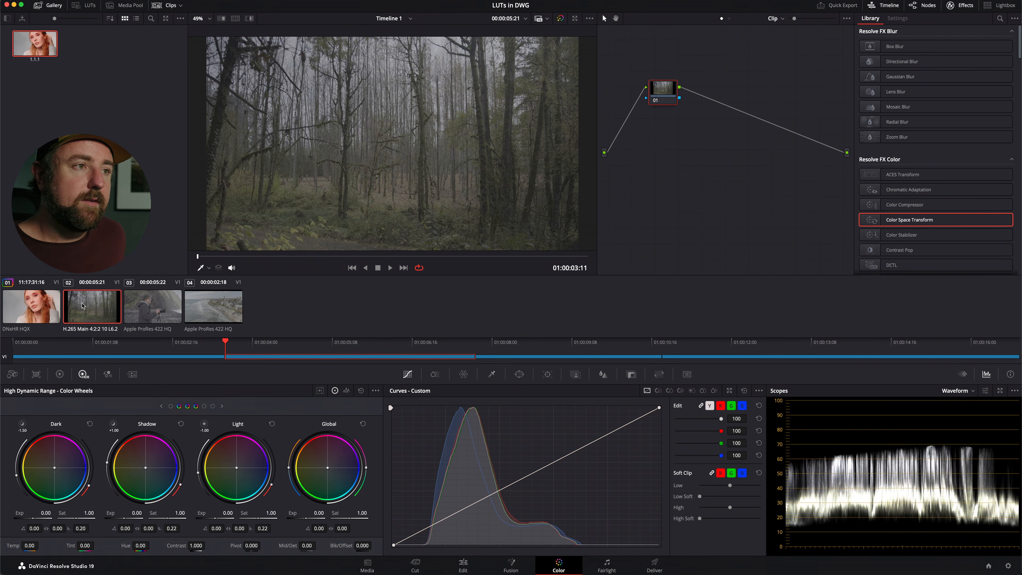
{"action": "key", "text": "super+1"}
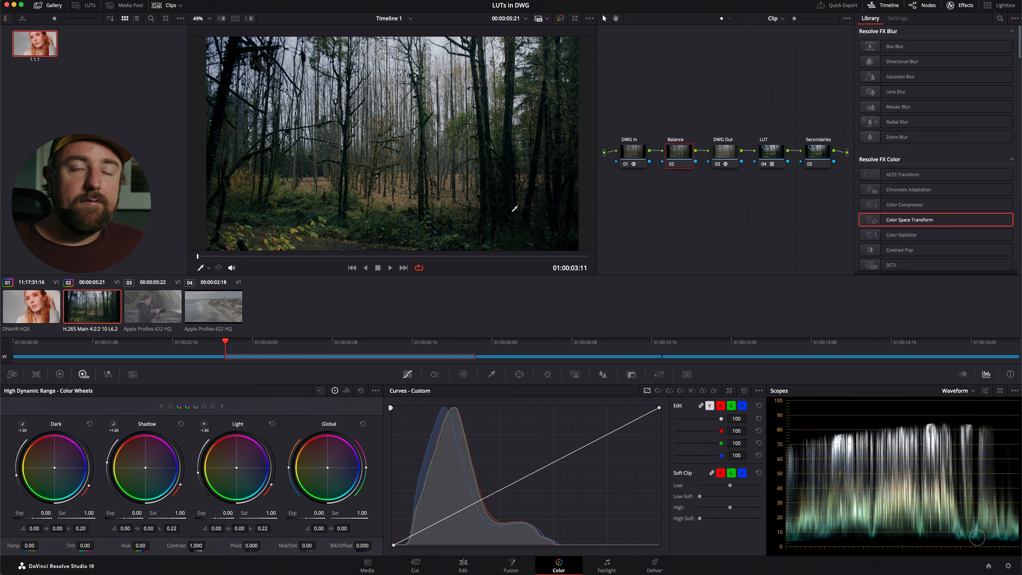
Set the DWG In node's input color space to Rec.2020 and its input gamma to Fujifilm F-Log2.
{"action": "left_click", "coordinate": [637, 154]}
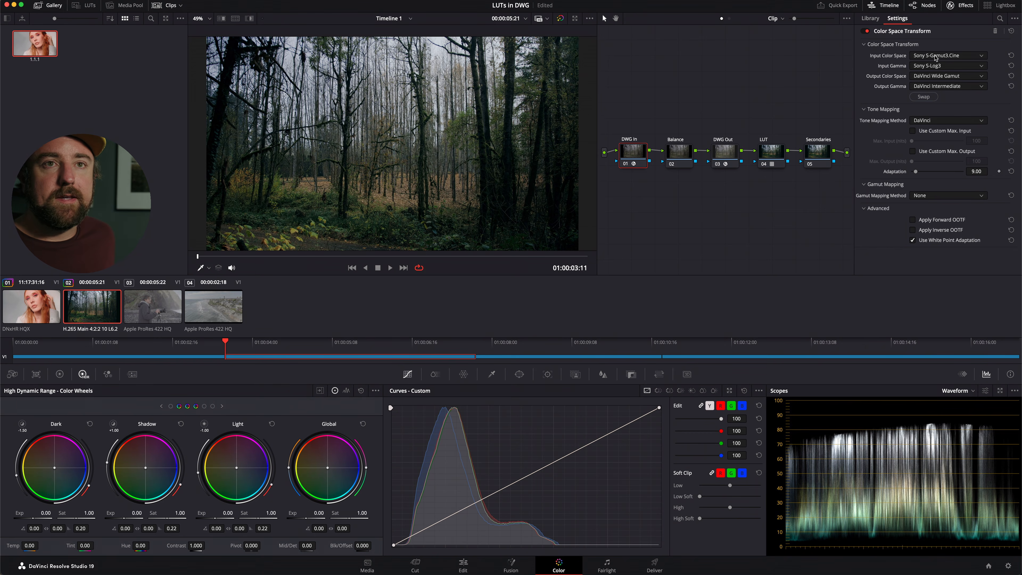
{"action": "left_click", "coordinate": [936, 57]}
{"action": "type", "text": "rec"}
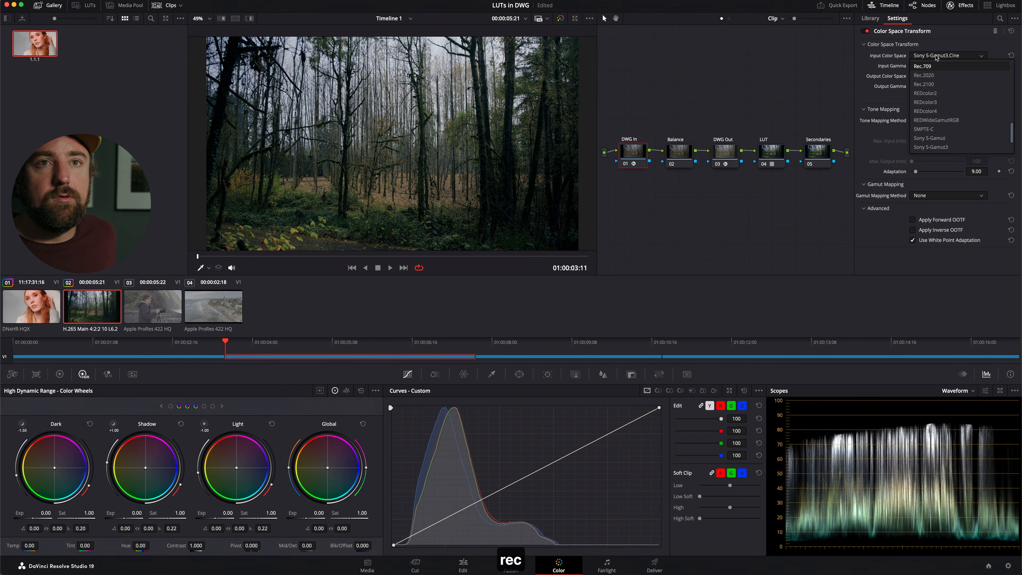
{"action": "left_click", "coordinate": [942, 75]}
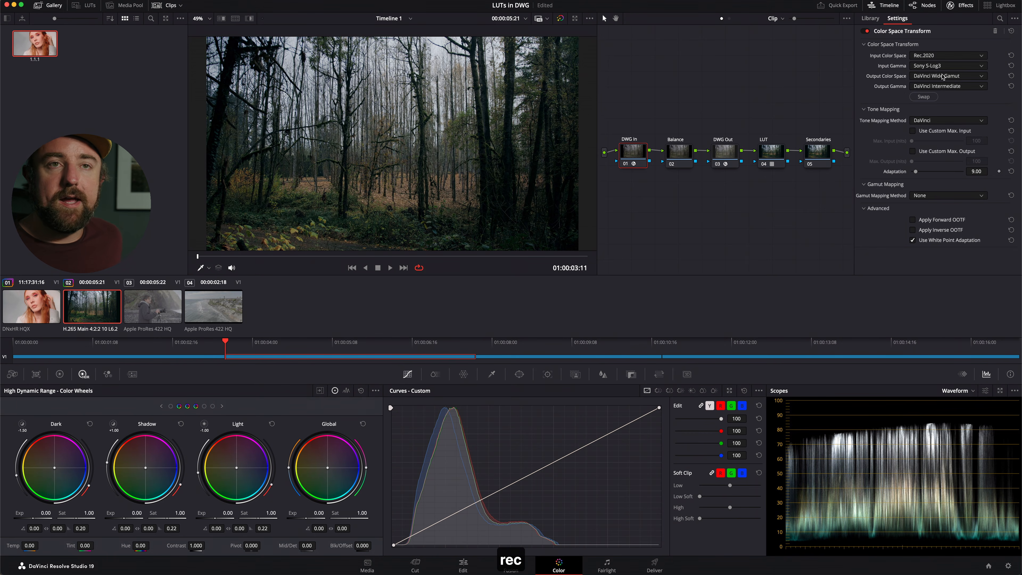
{"action": "left_click", "coordinate": [946, 67]}
{"action": "type", "text": "fa"}
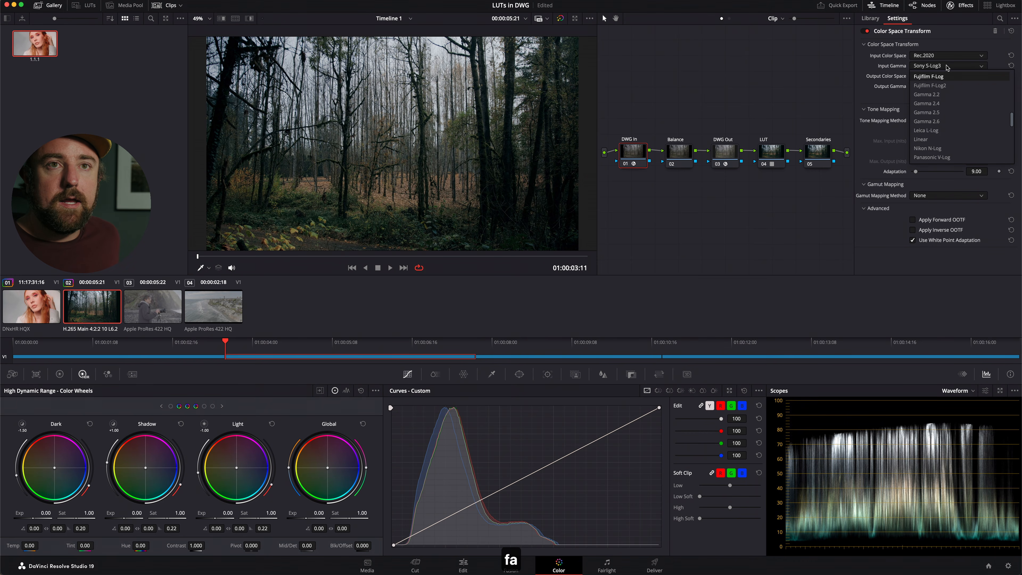
{"action": "left_click", "coordinate": [949, 87]}
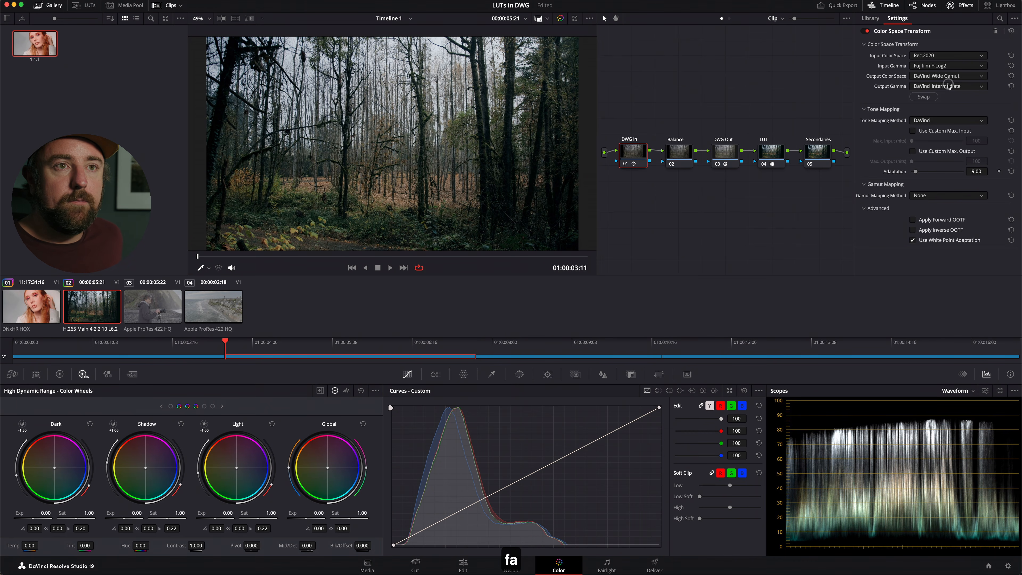
Set the DWG Out node's output color space to Rec.2020 and its output gamma to Fujifilm F-Log2.
{"action": "left_click", "coordinate": [732, 153]}
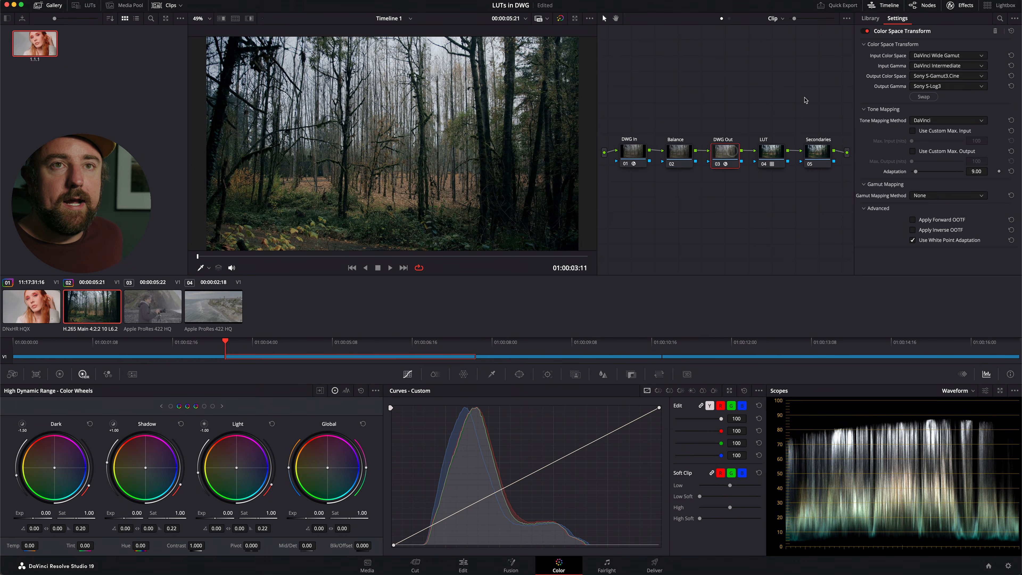
{"action": "left_click", "coordinate": [934, 77]}
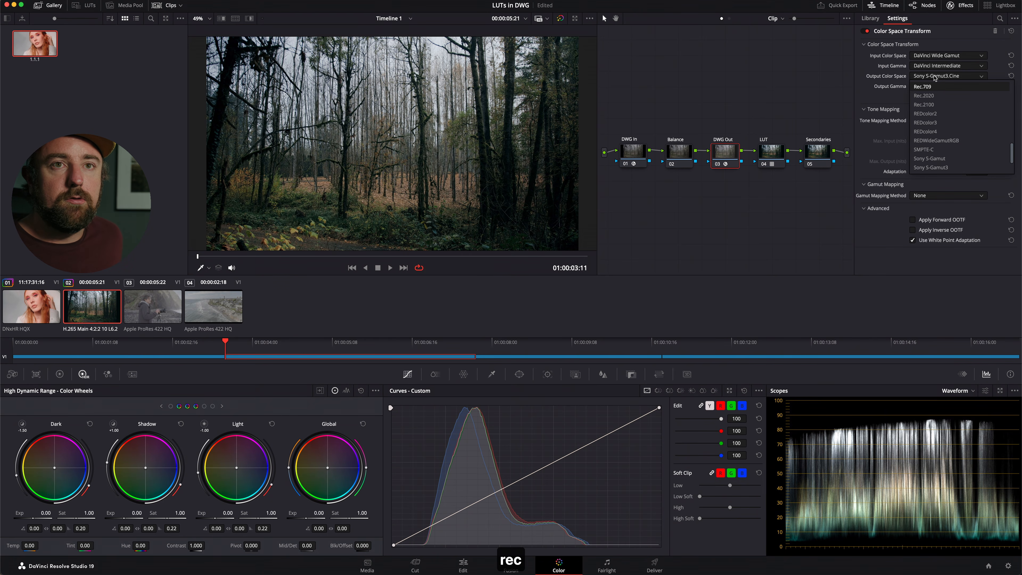
{"action": "left_click", "coordinate": [936, 95]}
{"action": "left_click", "coordinate": [936, 86]}
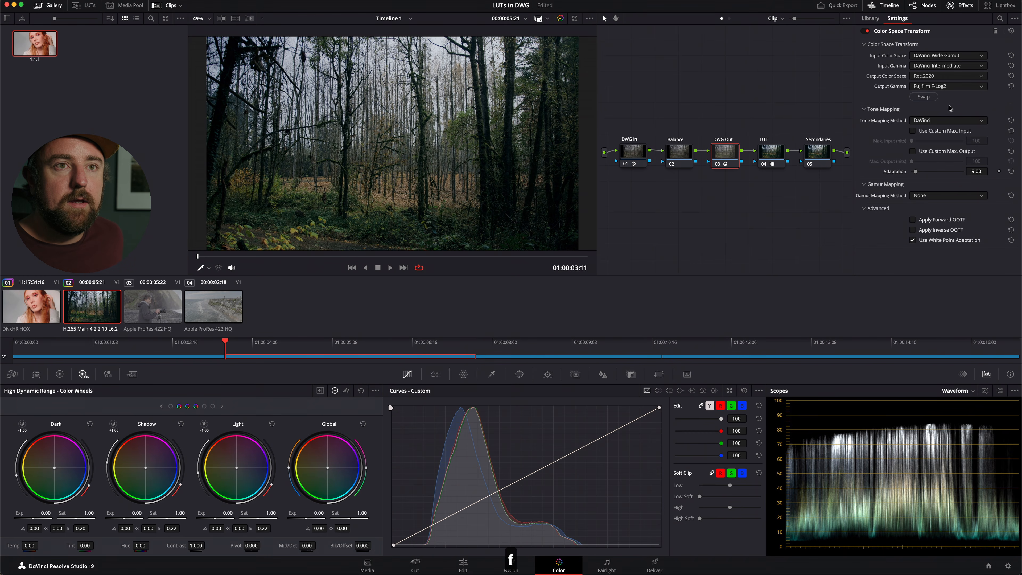
Replace the LUT on node 04 with the favorited LUT from the F-Log2 folder.
{"action": "left_click", "coordinate": [777, 155]}
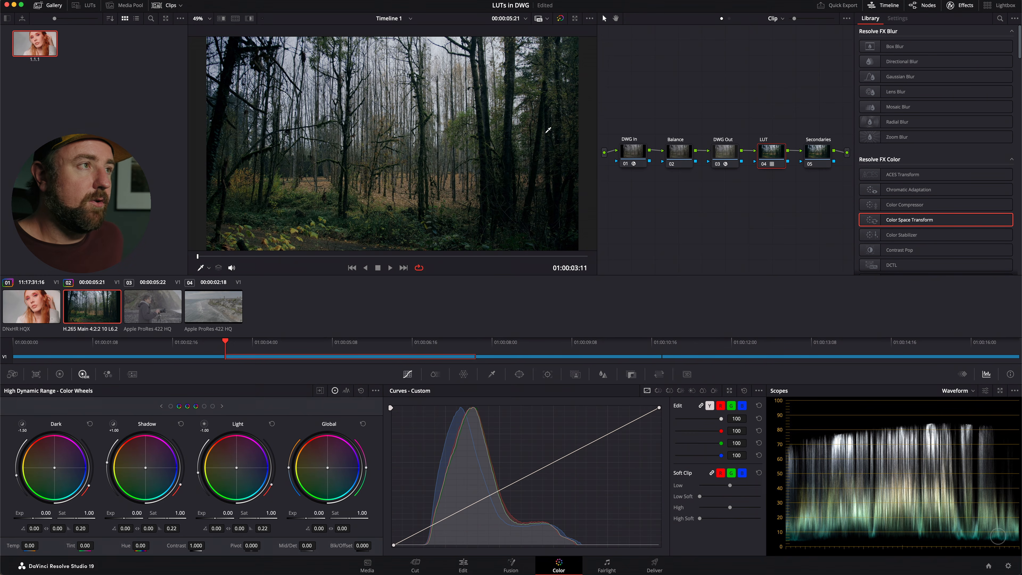
{"action": "left_click", "coordinate": [86, 5]}
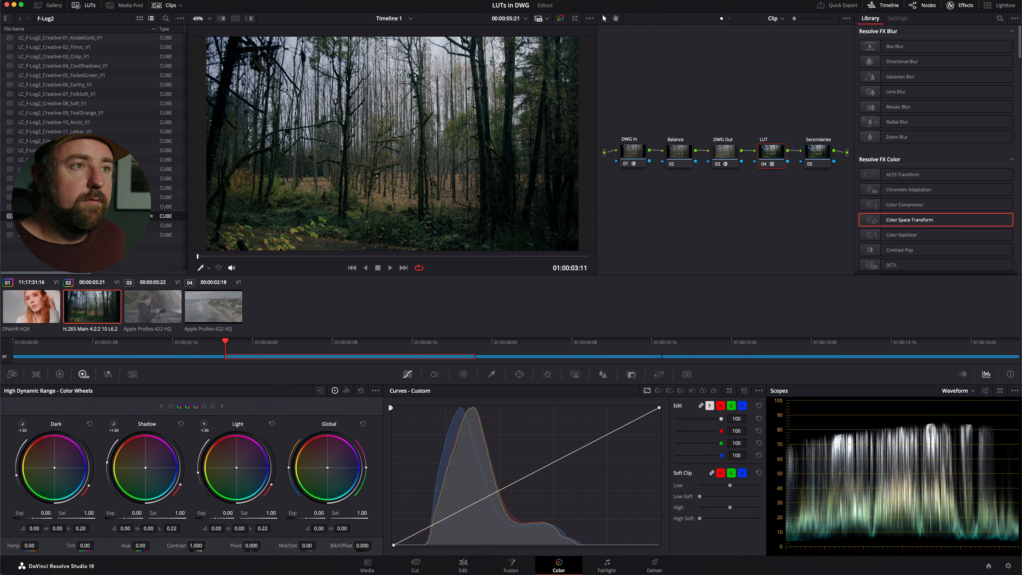
{"action": "double_click", "coordinate": [60, 215]}
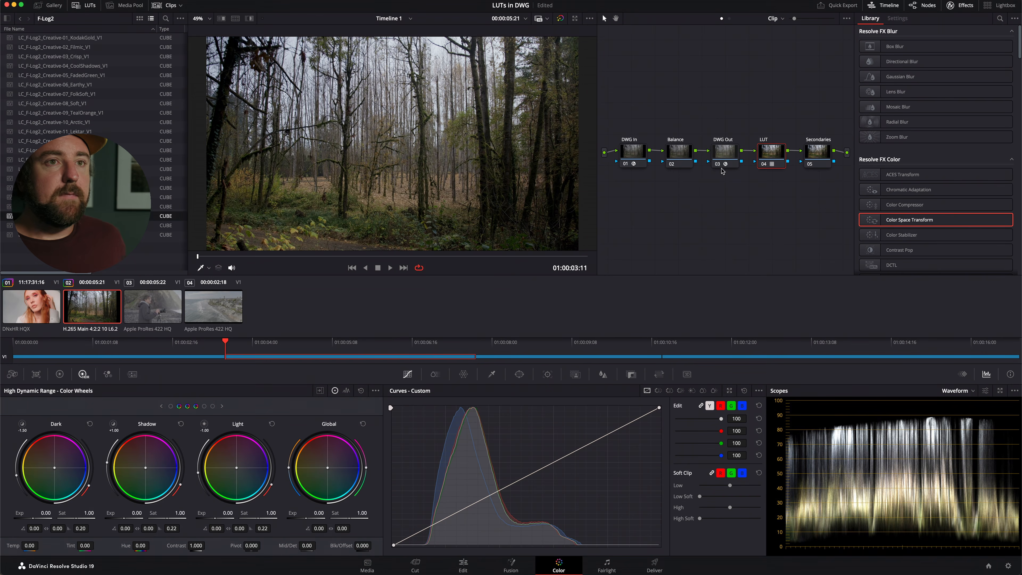
Lower the Global exposure of clip 02's Balance node to -0.47.
{"action": "left_click", "coordinate": [680, 151]}
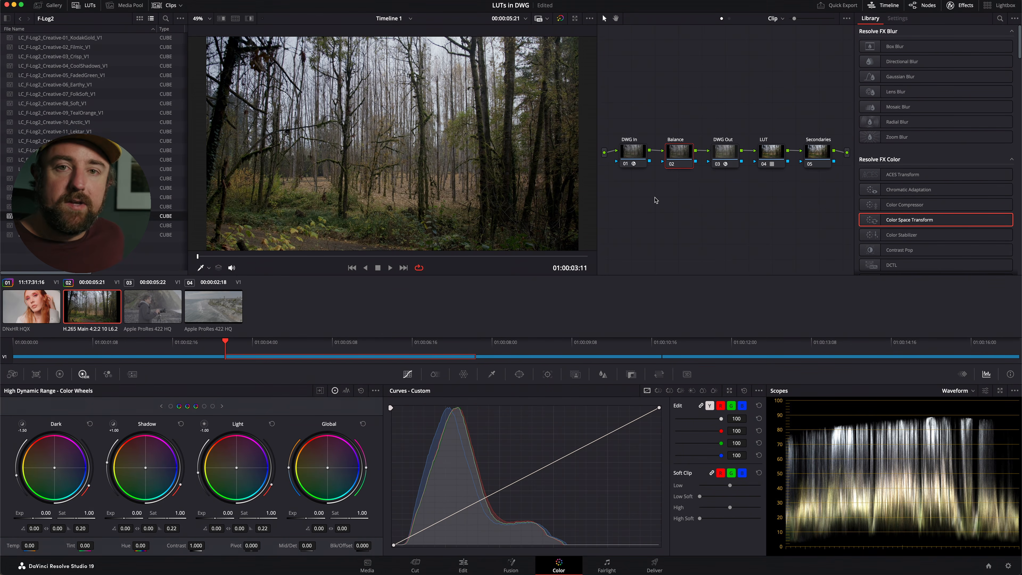
{"action": "left_click_drag", "start_coordinate": [315, 518], "coordinate": [237, 504]}
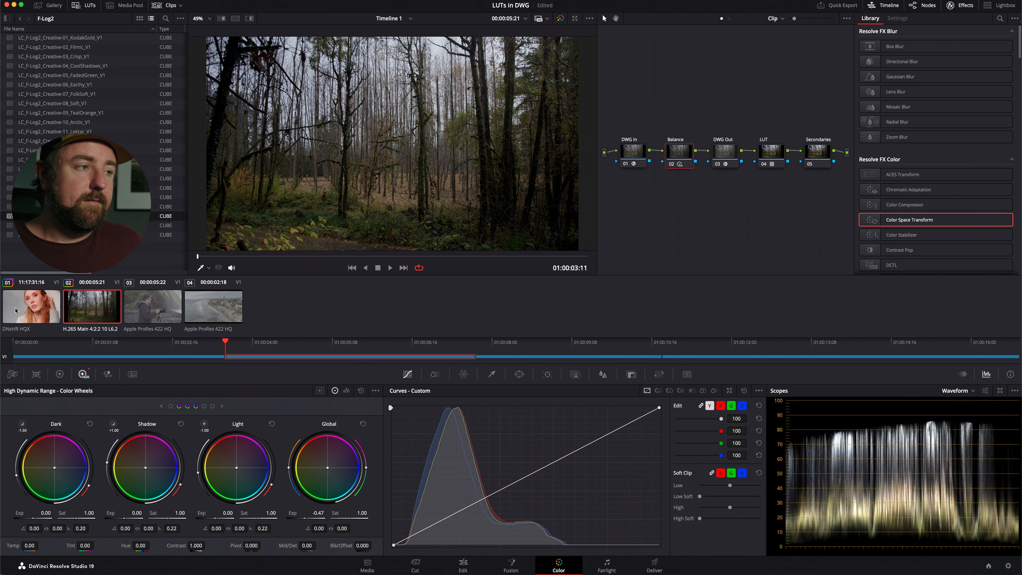
Apply the grade of portrait clip 01 to clip 03 with the photographer.
{"action": "left_click", "coordinate": [168, 310]}
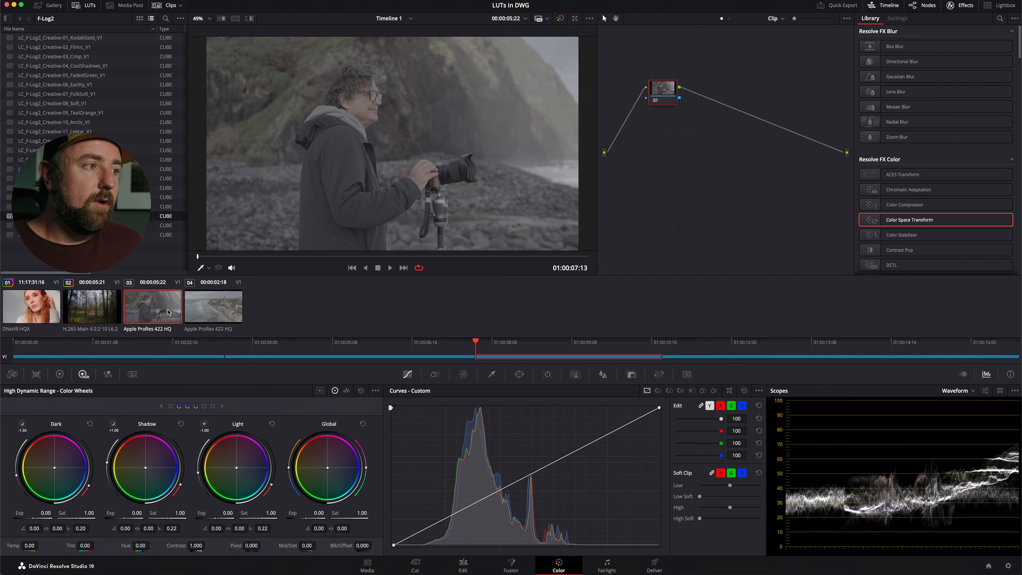
{"action": "right_click", "coordinate": [29, 310]}
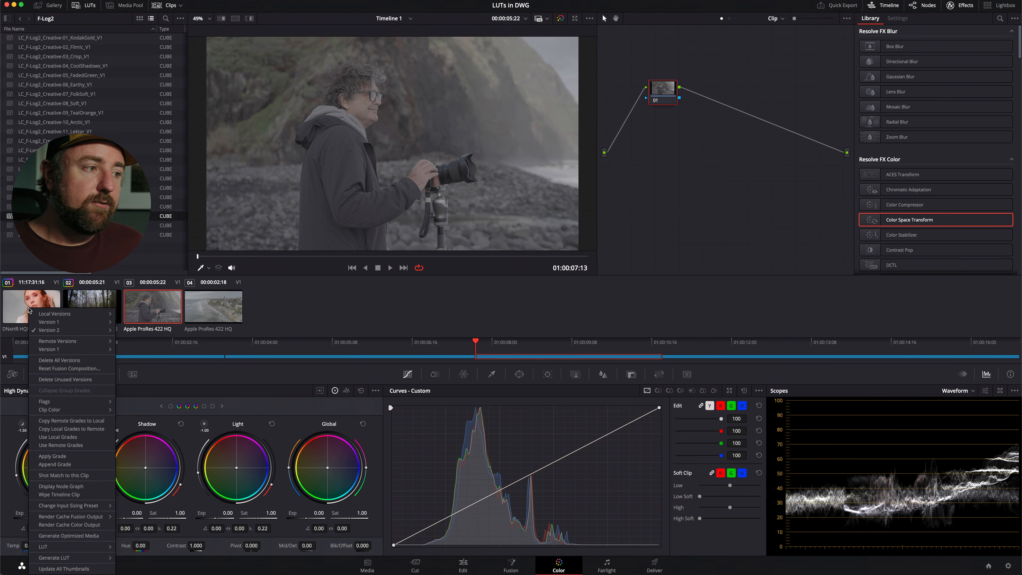
{"action": "left_click", "coordinate": [53, 456]}
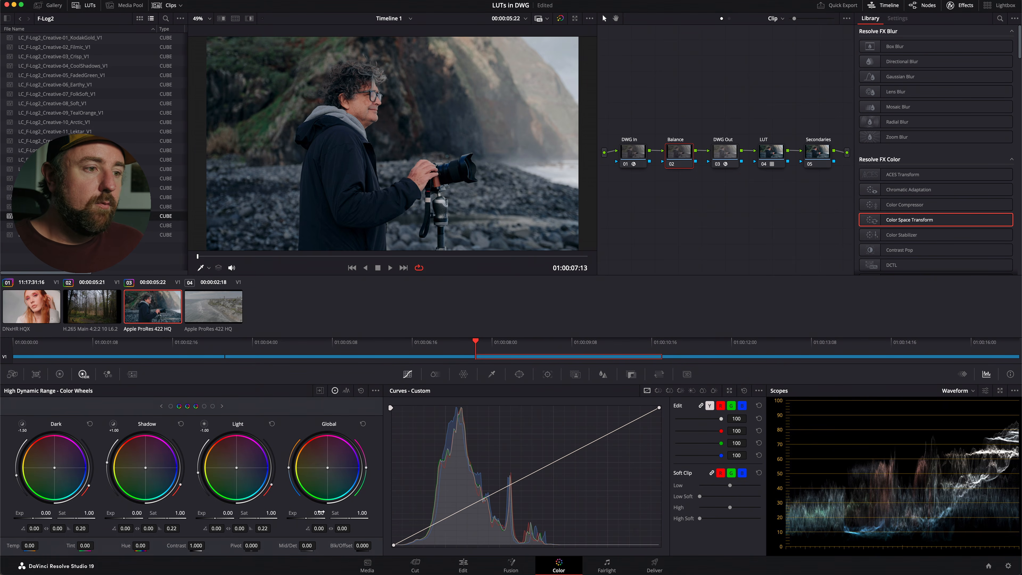
Lower the Global exposure of clip 03's Balance node to -0.09 and nudge its Global color balance.
{"action": "left_click_drag", "start_coordinate": [315, 512], "coordinate": [300, 517]}
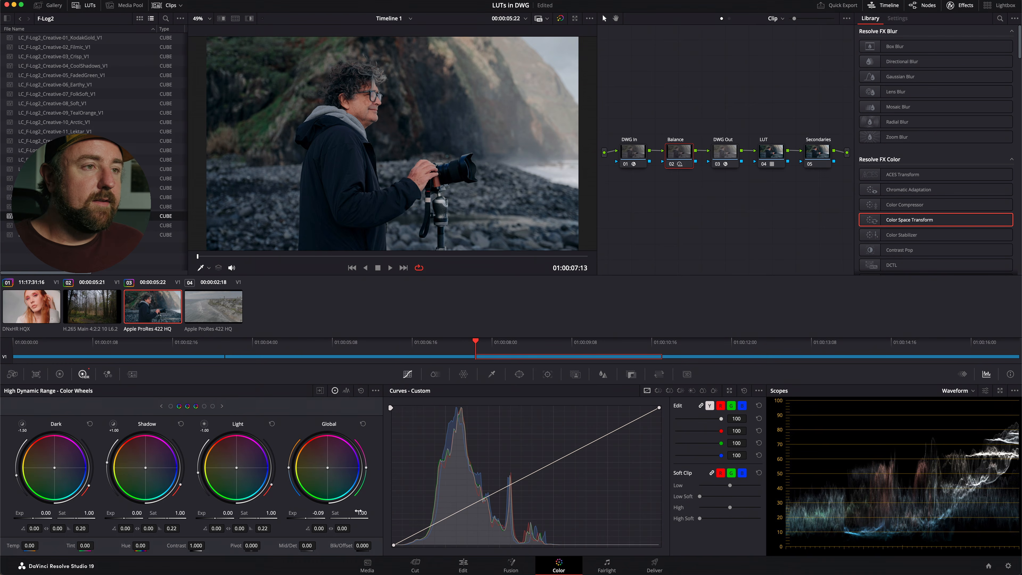
{"action": "left_click_drag", "start_coordinate": [338, 473], "coordinate": [329, 474]}
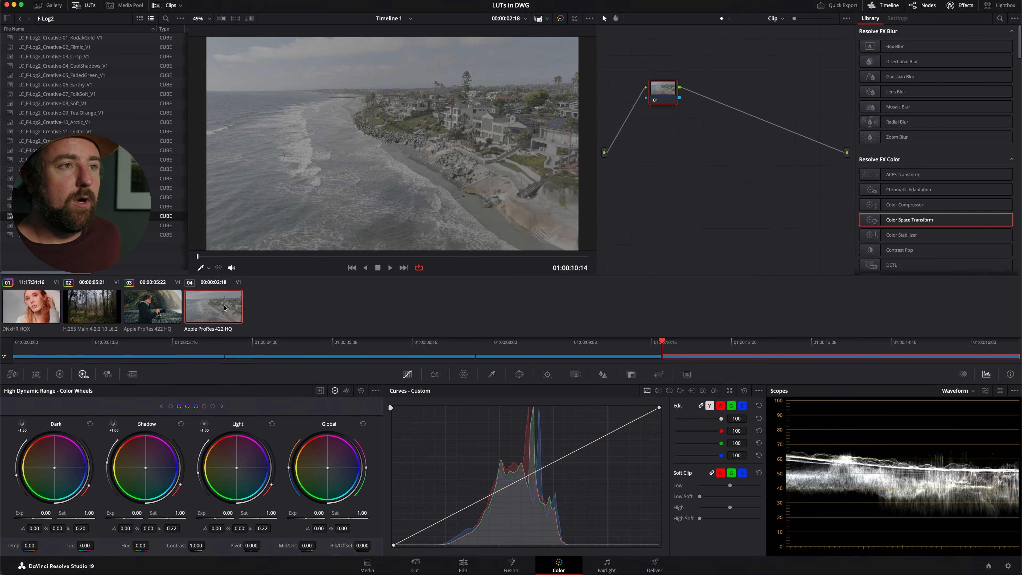
Load the first grade memory onto aerial coast clip 04 and set its DWG In node's input to DJI D-Gamut and DJI D-Log.
{"action": "key", "text": "super+1"}
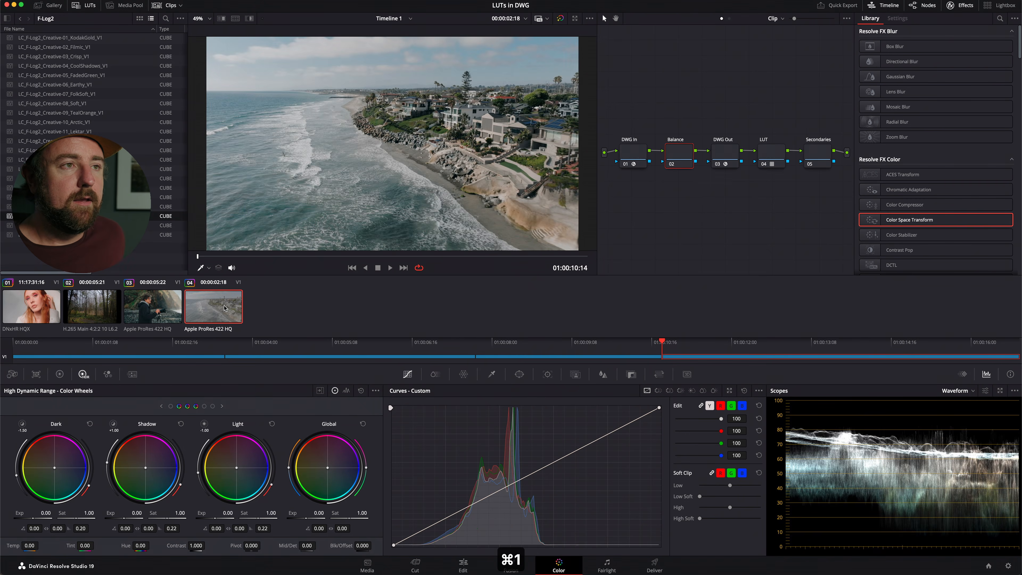
{"action": "left_click", "coordinate": [632, 159]}
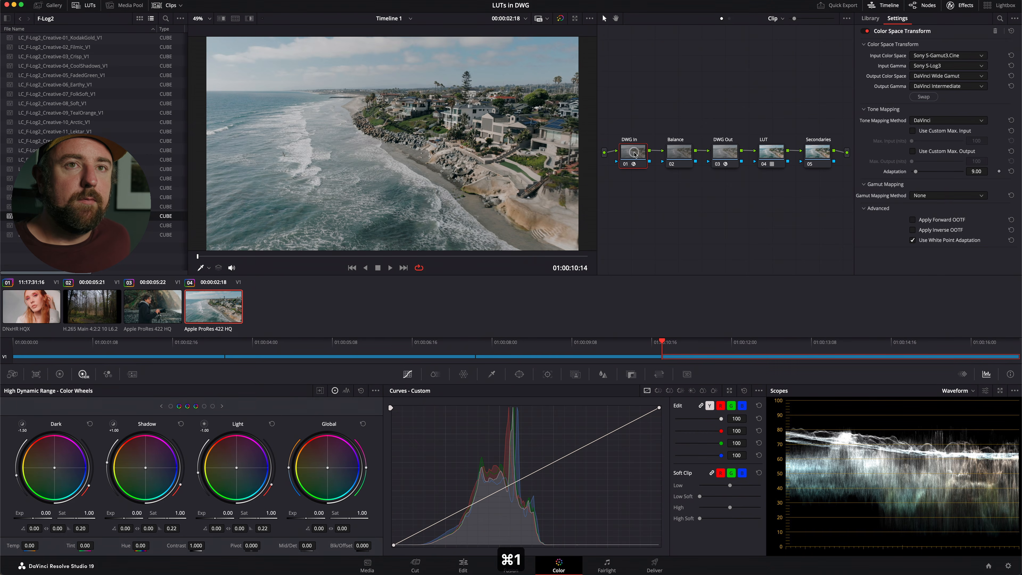
{"action": "left_click", "coordinate": [945, 56]}
{"action": "key", "text": "d"}
{"action": "left_click", "coordinate": [952, 85]}
{"action": "left_click", "coordinate": [947, 65]}
{"action": "key", "text": "d"}
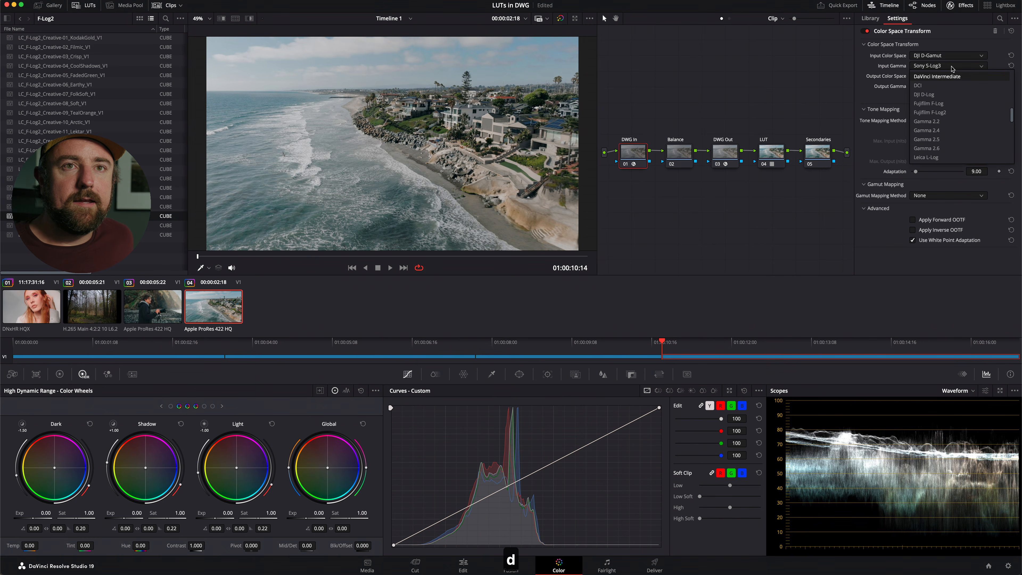
{"action": "left_click", "coordinate": [949, 96]}
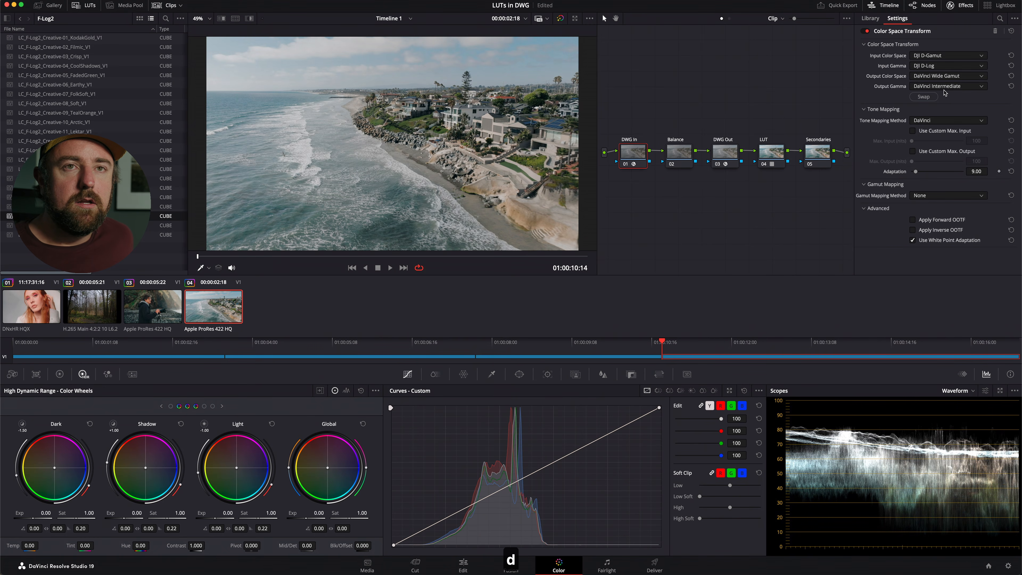
Set clip 04's DWG Out node to output color space DJI D-Gamut and output gamma DJI D-Log.
{"action": "left_click", "coordinate": [737, 160]}
{"action": "left_click", "coordinate": [932, 76]}
{"action": "key", "text": "d"}
{"action": "left_click", "coordinate": [940, 106]}
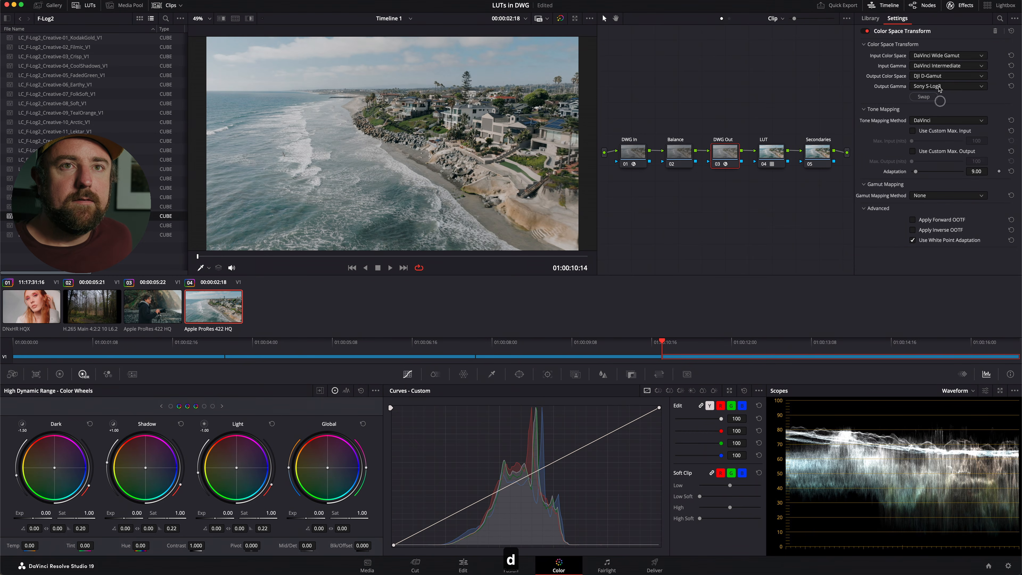
{"action": "left_click", "coordinate": [940, 88]}
{"action": "key", "text": "d"}
{"action": "left_click", "coordinate": [942, 116]}
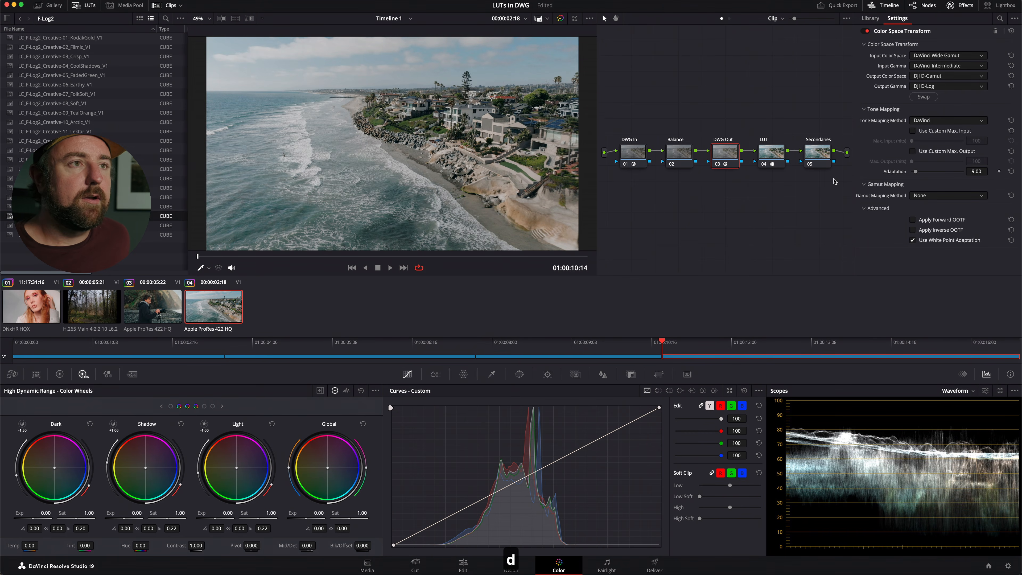
Replace the LUT on clip 04's node 04 with LC_D-Log_to_Rec709_Base_v01.cube and select the Balance node.
{"action": "left_click", "coordinate": [777, 156]}
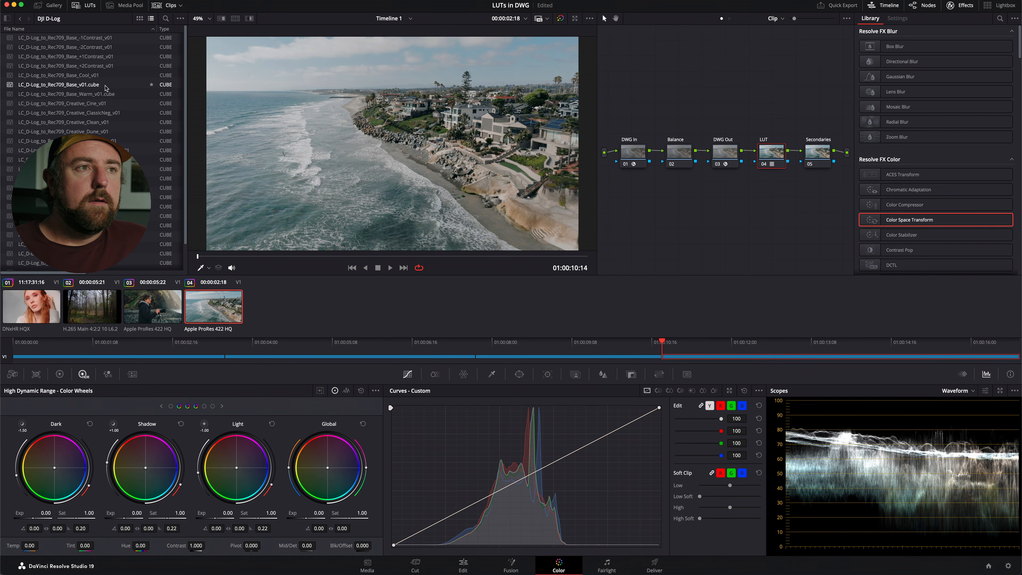
{"action": "double_click", "coordinate": [105, 85]}
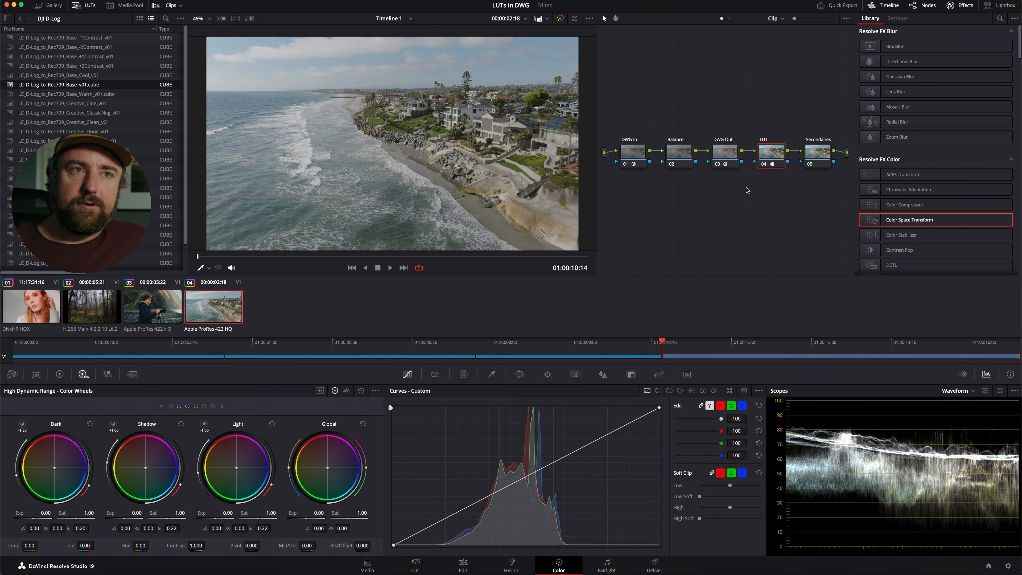
{"action": "left_click", "coordinate": [669, 158]}
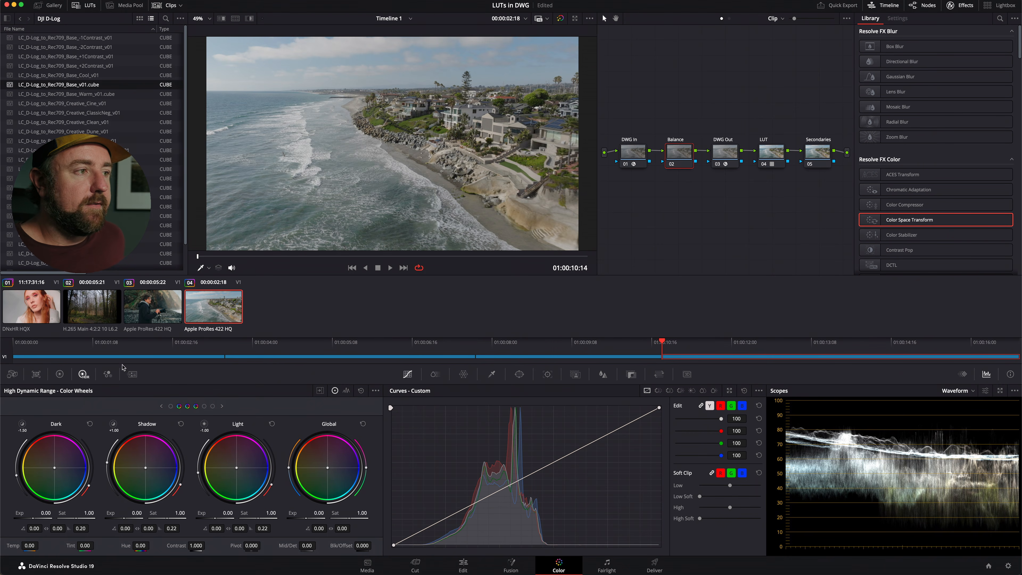
Add clips 01 and 03 to a new group named S-Log3, leaving only portrait clip 01 selected.
{"action": "left_click", "coordinate": [46, 307]}
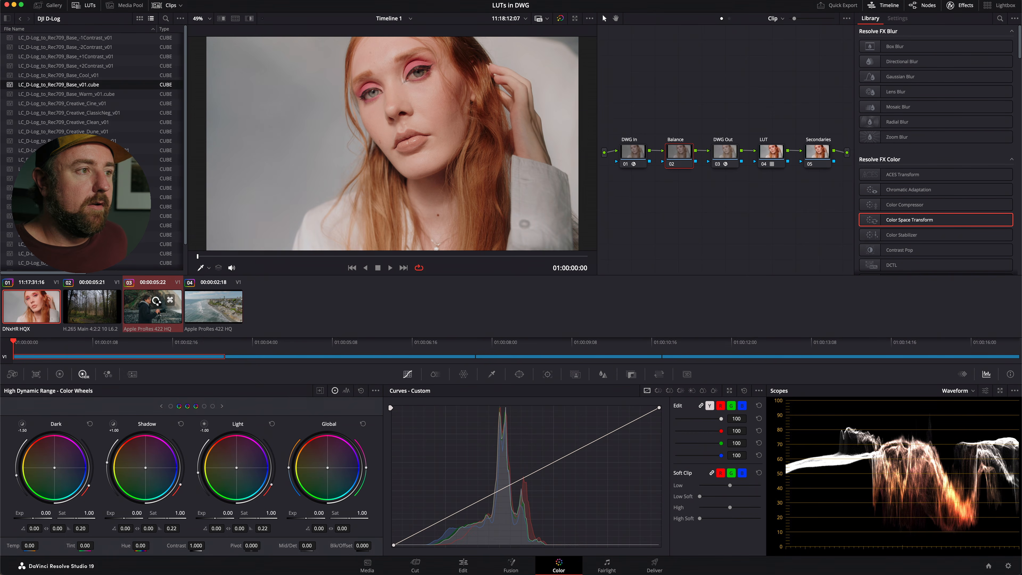
{"action": "right_click", "coordinate": [157, 303]}
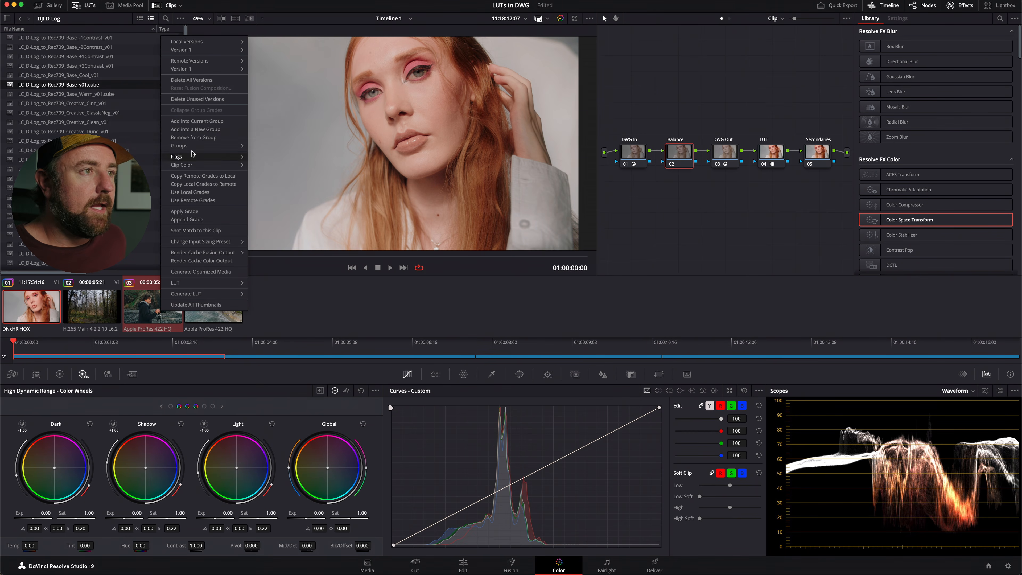
{"action": "left_click", "coordinate": [195, 130]}
{"action": "type", "text": "S-Log34"}
{"action": "key", "text": "BackSpace"}
{"action": "key", "text": "Return"}
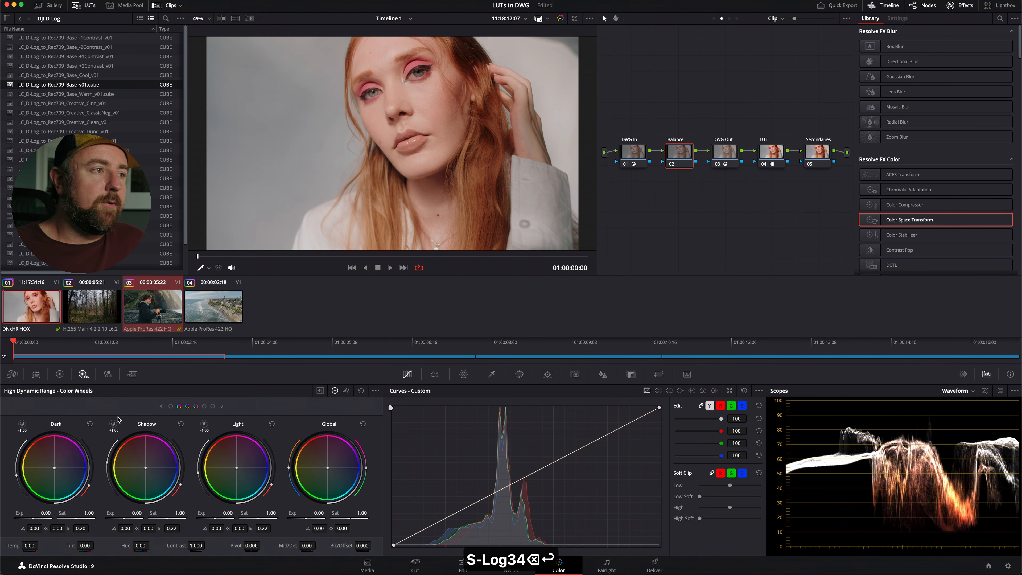
{"action": "left_click", "coordinate": [41, 317]}
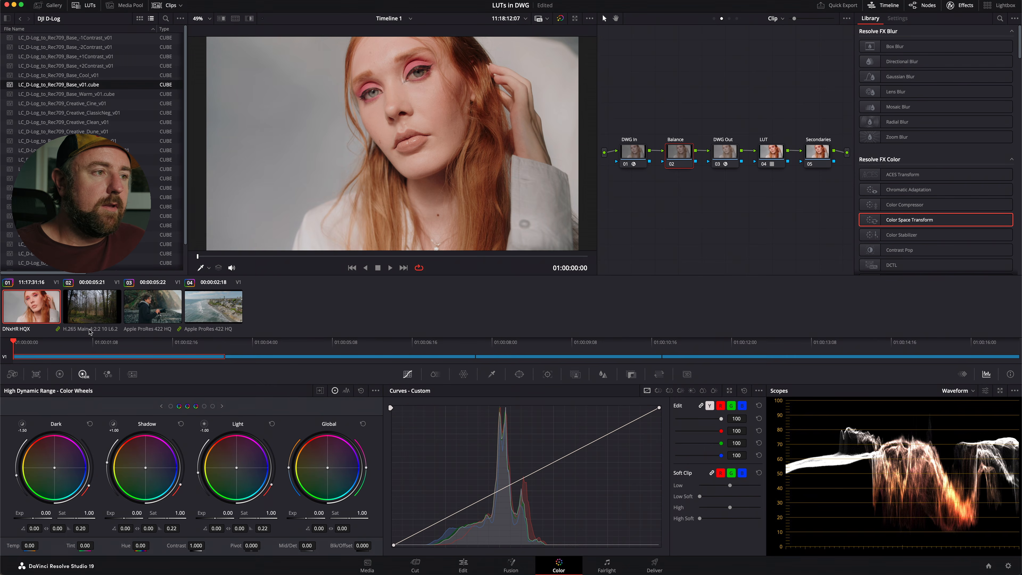
{"action": "left_click", "coordinate": [160, 302]}
{"action": "left_click", "coordinate": [45, 306]}
{"action": "left_click", "coordinate": [162, 296]}
{"action": "left_click", "coordinate": [51, 304]}
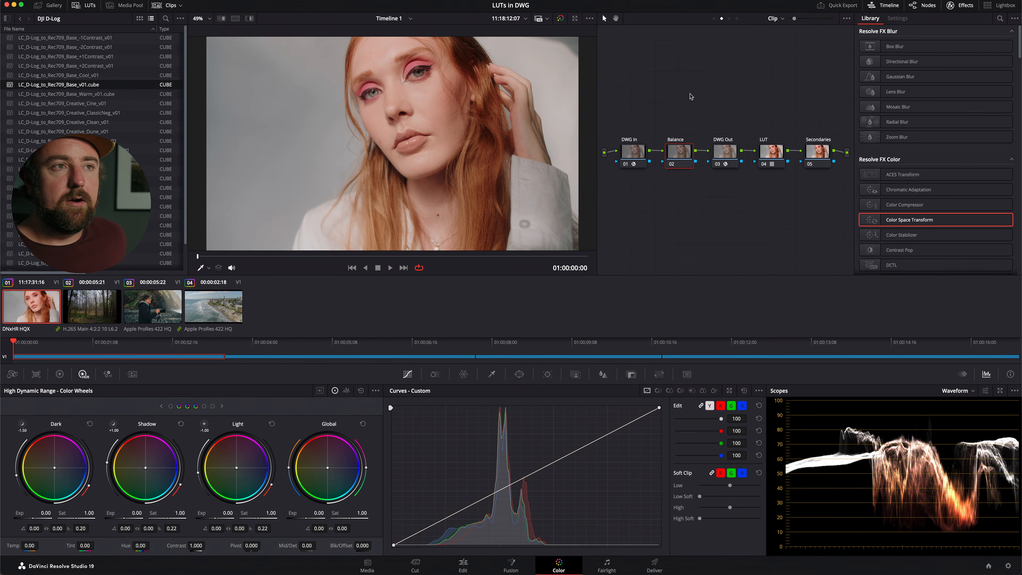
Reset all grades and nodes of clip 01 and add a Color Space Transform to the group pre-clip node.
{"action": "key", "text": "super+Home"}
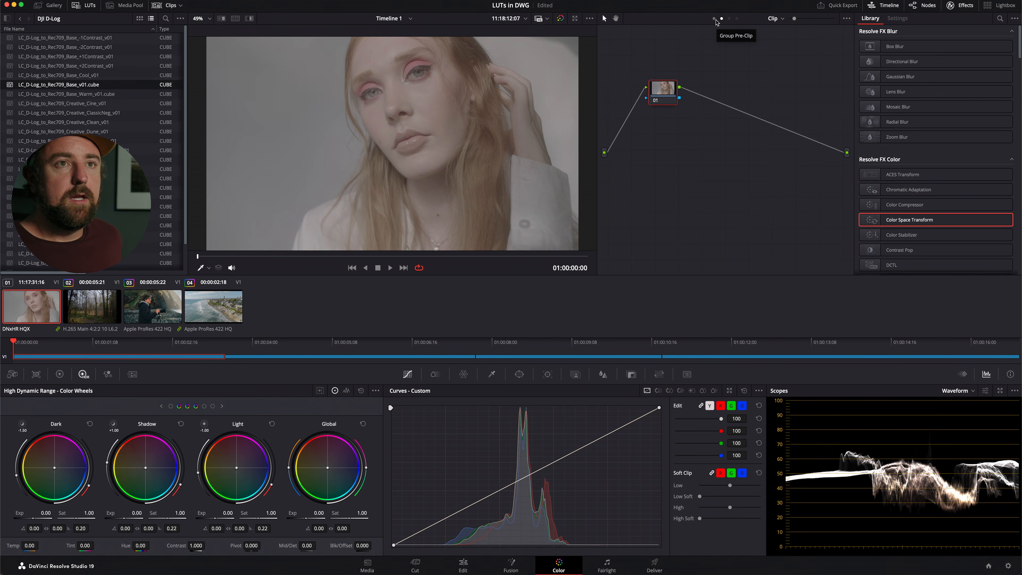
{"action": "left_click", "coordinate": [715, 19]}
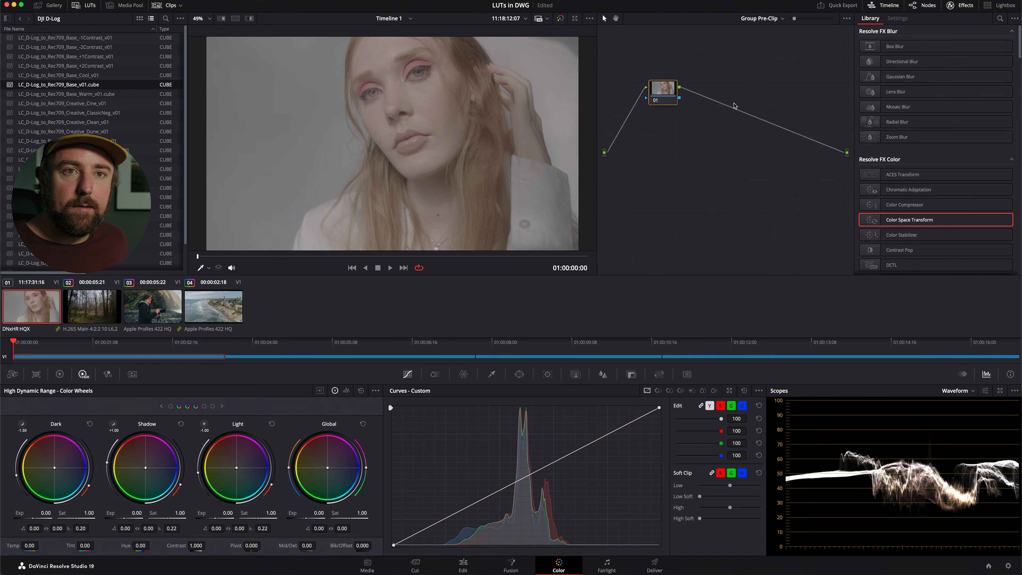
{"action": "left_click_drag", "start_coordinate": [901, 223], "coordinate": [663, 90]}
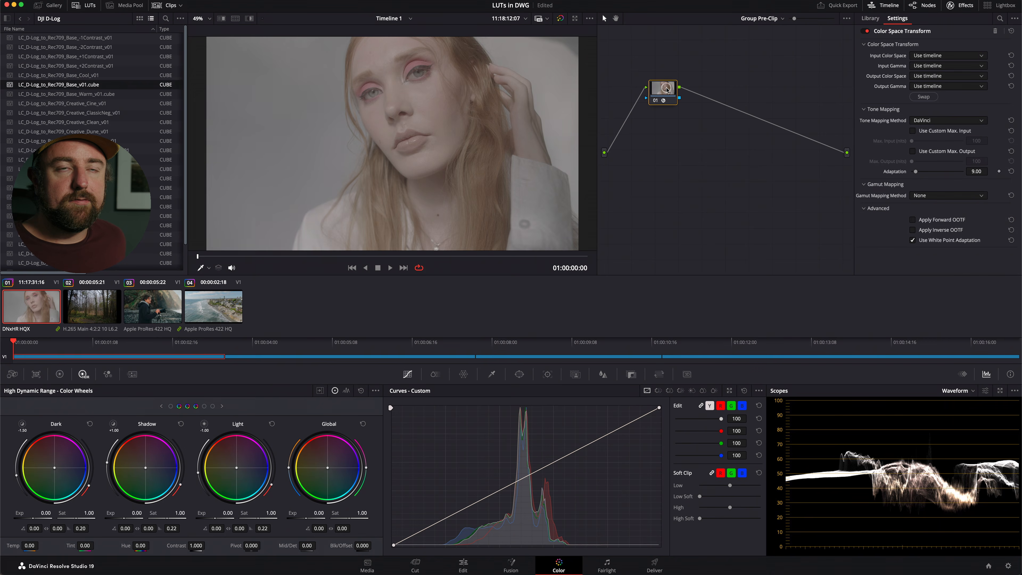
Set the pre-clip transform's input to Sony S-Gamut3.Cine and Sony S-Log3, and its output to DaVinci Wide Gamut and DaVinci Intermediate.
{"action": "left_click", "coordinate": [946, 55]}
{"action": "scroll", "coordinate": [947, 118], "scroll_direction": "down", "scroll_amount": 5}
{"action": "left_click", "coordinate": [947, 137]}
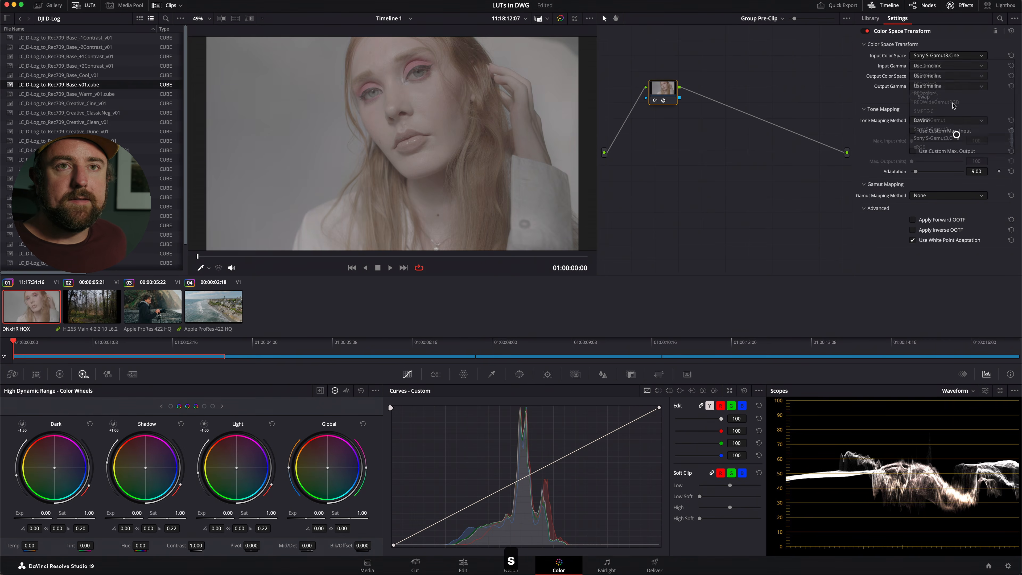
{"action": "left_click", "coordinate": [950, 66]}
{"action": "scroll", "coordinate": [947, 80], "scroll_direction": "down", "scroll_amount": 3}
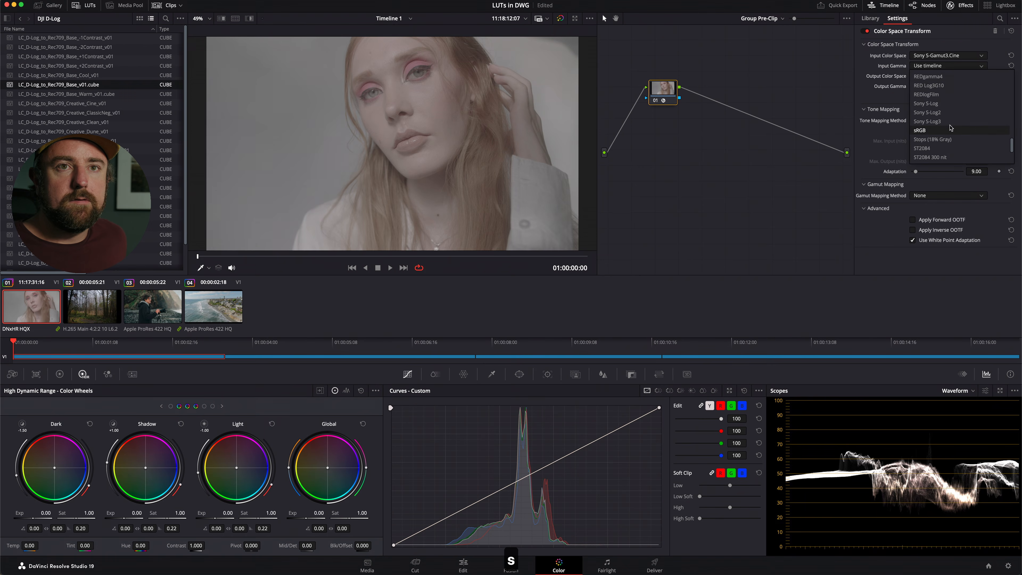
{"action": "left_click", "coordinate": [947, 82]}
{"action": "left_click", "coordinate": [947, 77]}
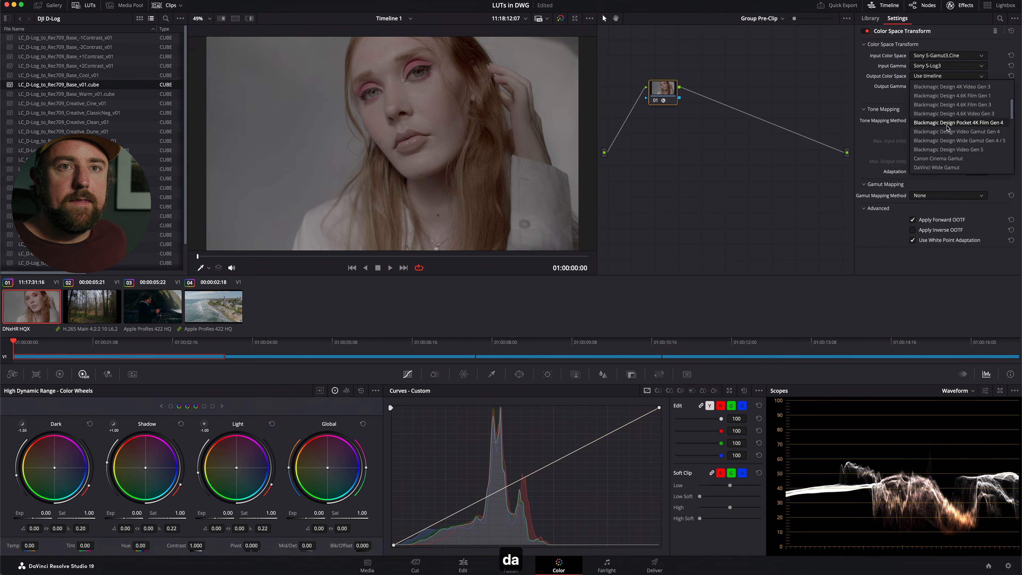
{"action": "left_click", "coordinate": [941, 92]}
{"action": "left_click", "coordinate": [941, 86]}
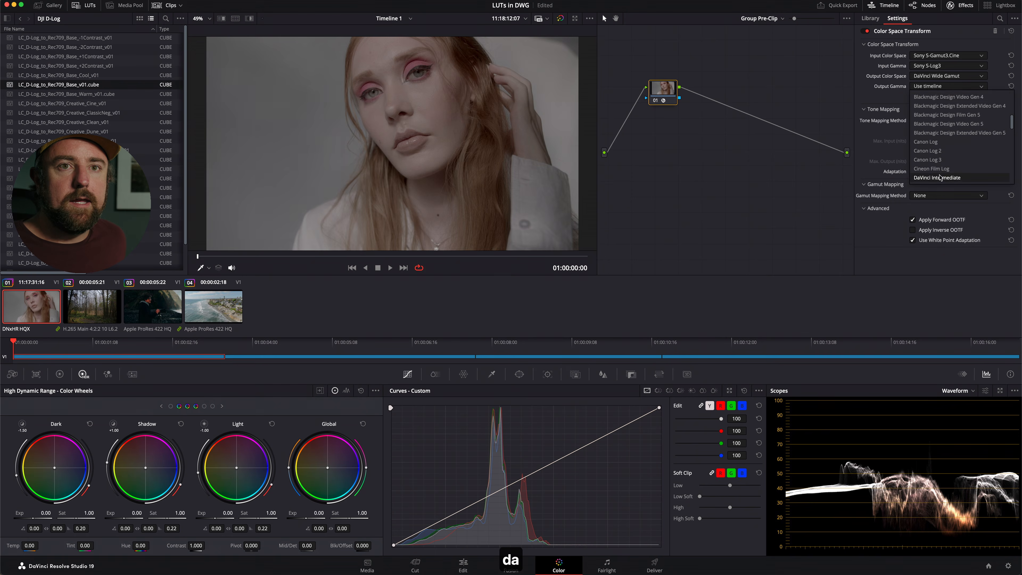
{"action": "left_click", "coordinate": [941, 91]}
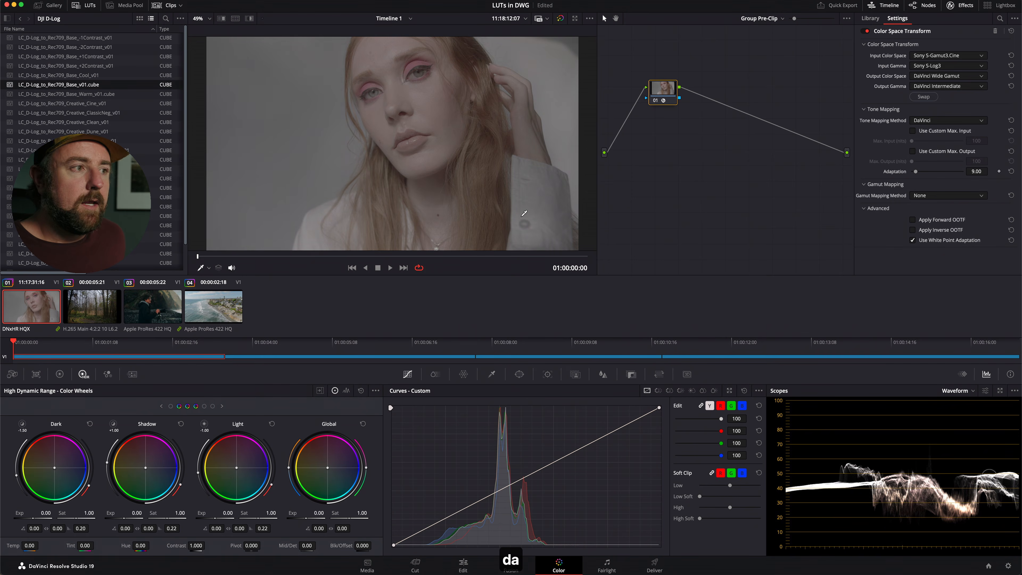
Add a Color Space Transform to the group post-clip node with DaVinci Wide Gamut and DaVinci Intermediate as input.
{"action": "left_click", "coordinate": [771, 19]}
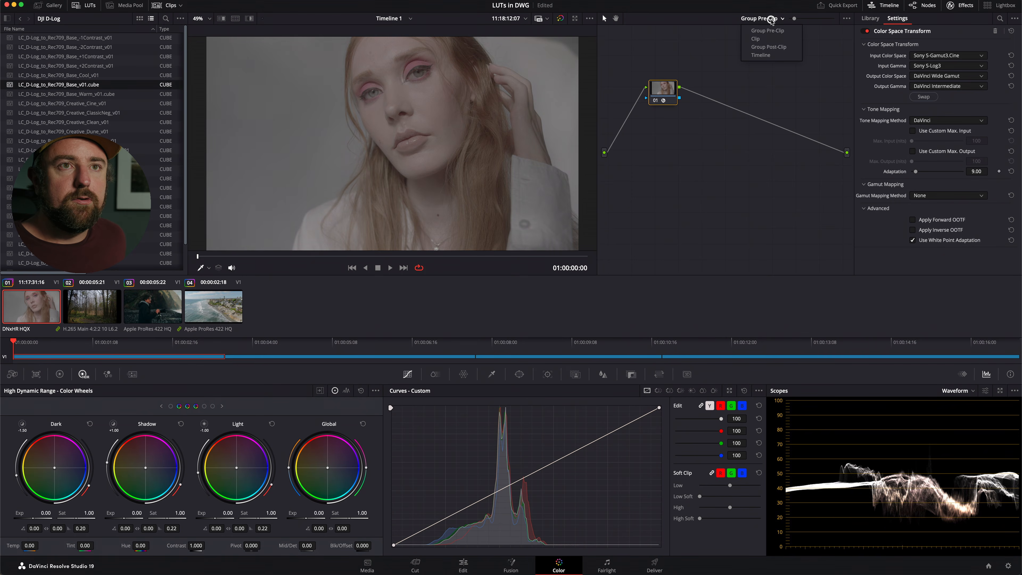
{"action": "left_click", "coordinate": [769, 46]}
{"action": "left_click_drag", "start_coordinate": [885, 214], "coordinate": [662, 91]}
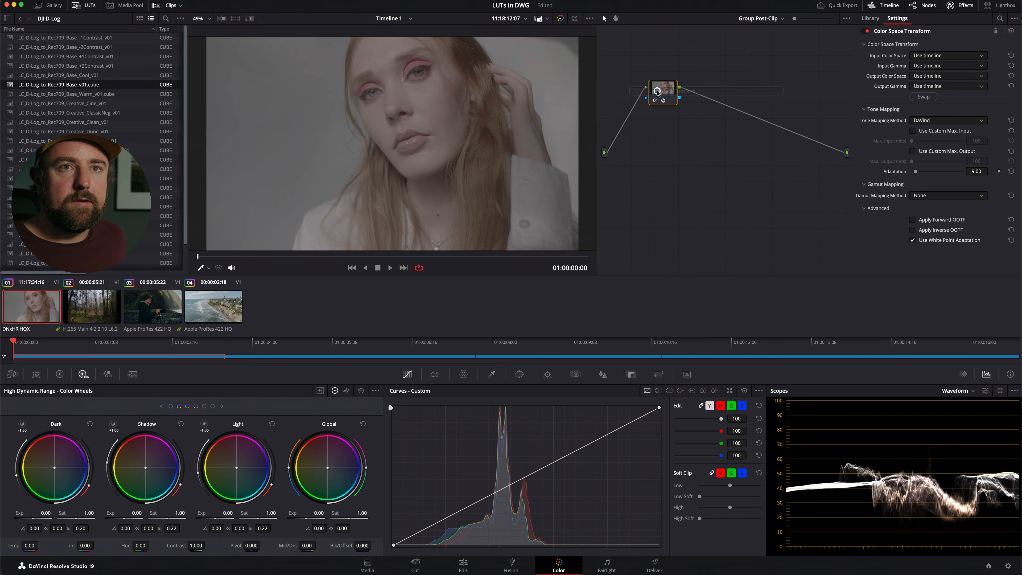
{"action": "left_click", "coordinate": [926, 56]}
{"action": "left_click", "coordinate": [937, 147]}
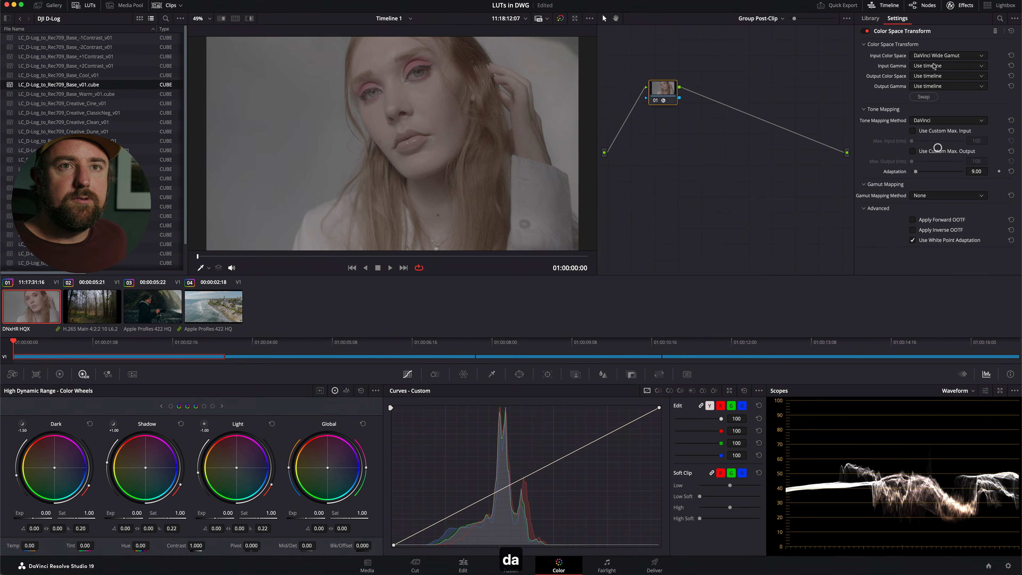
{"action": "left_click", "coordinate": [933, 66]}
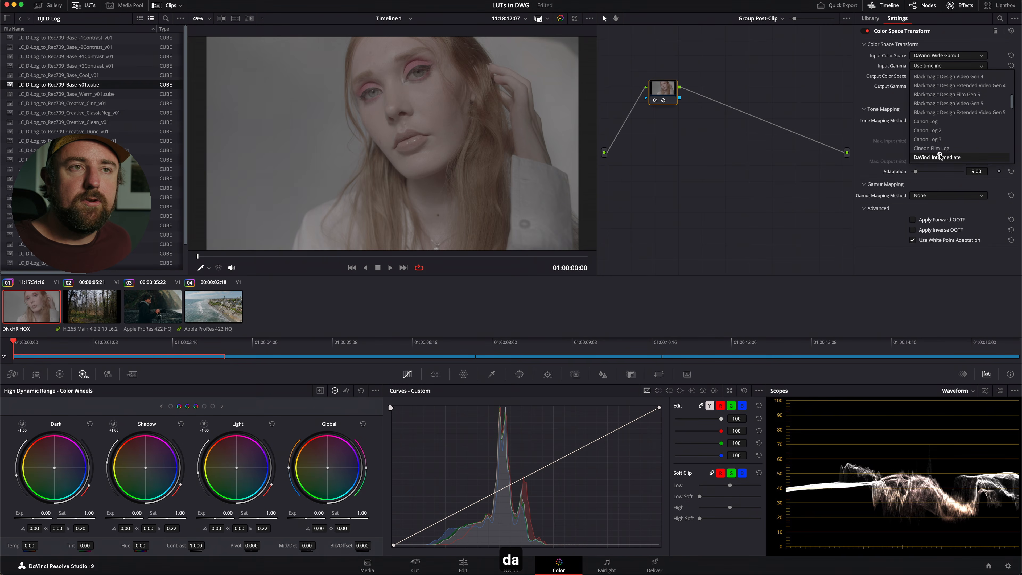
{"action": "left_click", "coordinate": [938, 157]}
Set the post-clip transform's output color space to Sony S-Gamut3.Cine and its output gamma to Sony S-Log3.
{"action": "left_click", "coordinate": [934, 76]}
{"action": "scroll", "coordinate": [941, 137], "scroll_direction": "down", "scroll_amount": 2}
{"action": "left_click", "coordinate": [949, 139]}
{"action": "left_click", "coordinate": [944, 86]}
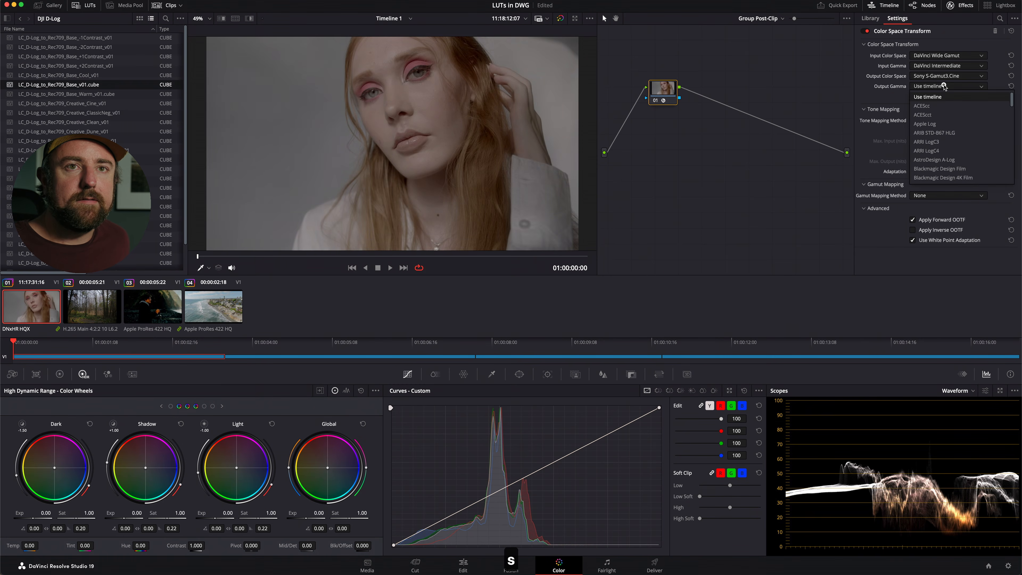
{"action": "scroll", "coordinate": [948, 161], "scroll_direction": "down", "scroll_amount": 5}
{"action": "left_click", "coordinate": [950, 178]}
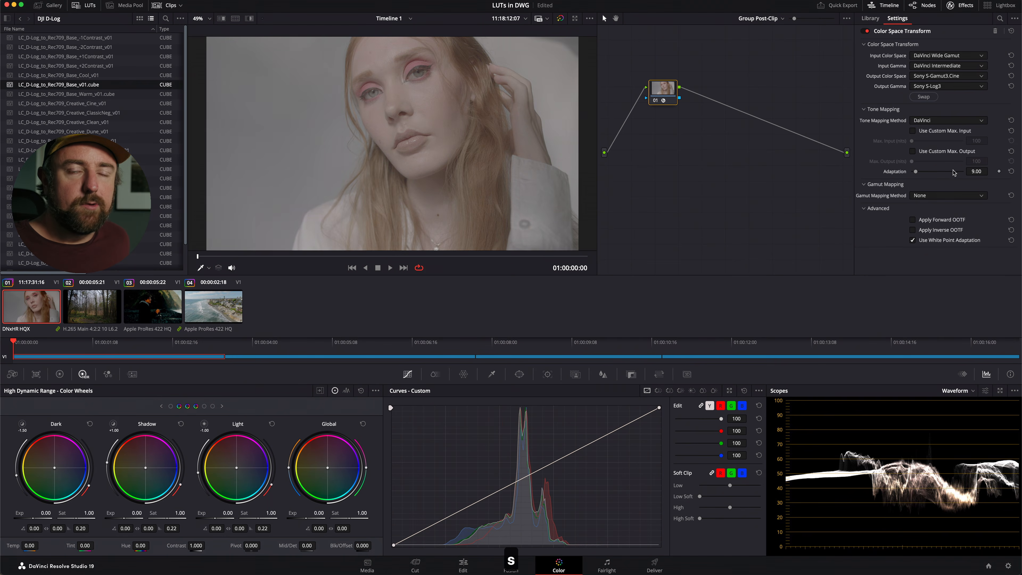
Add a post-clip serial node with the LC_S-Log3_Rec709_Creative_EVERYDAY_v1 LUT, followed by an empty third serial node.
{"action": "key", "text": "alt+s"}
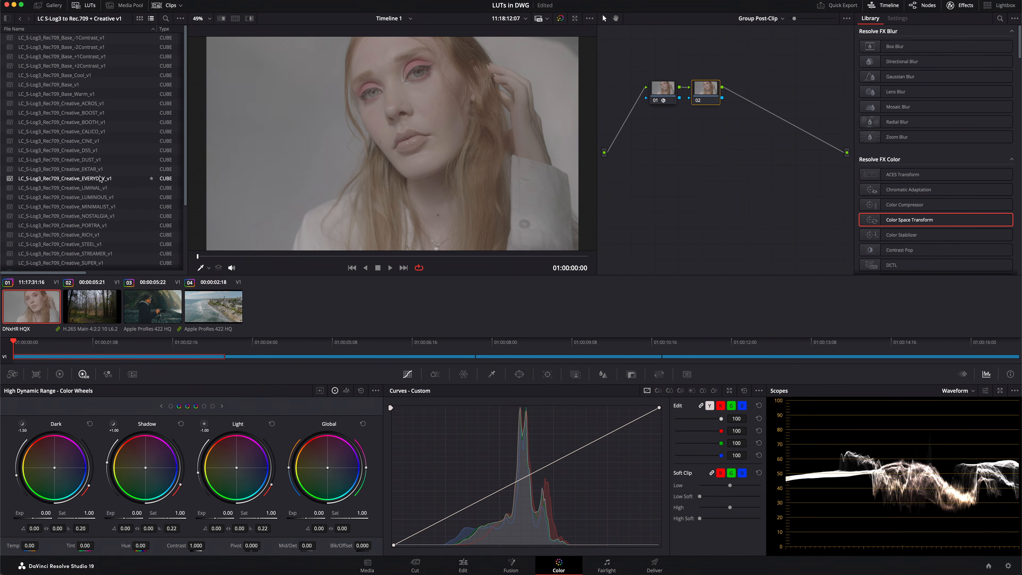
{"action": "double_click", "coordinate": [109, 180]}
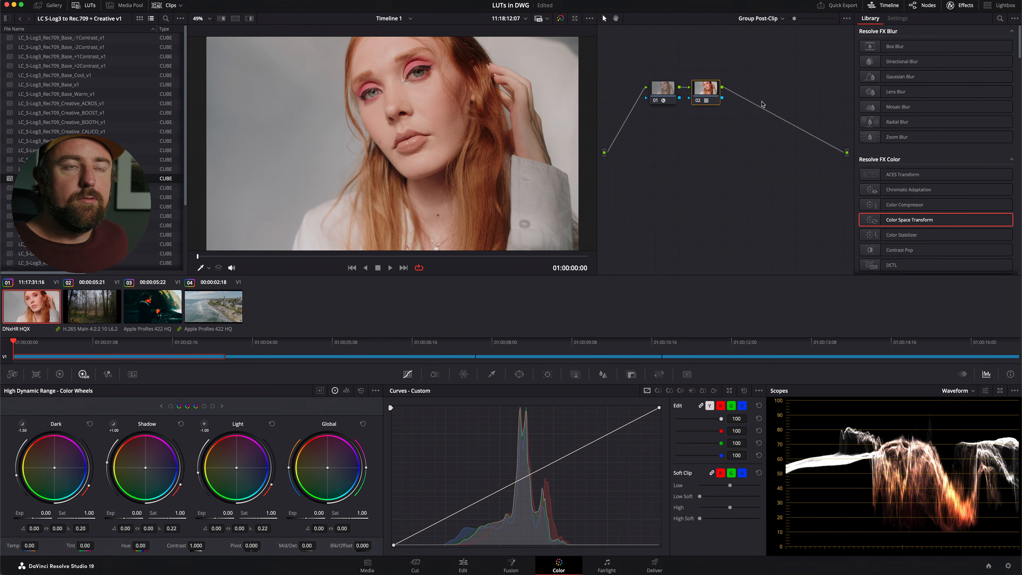
{"action": "key", "text": "alt+s"}
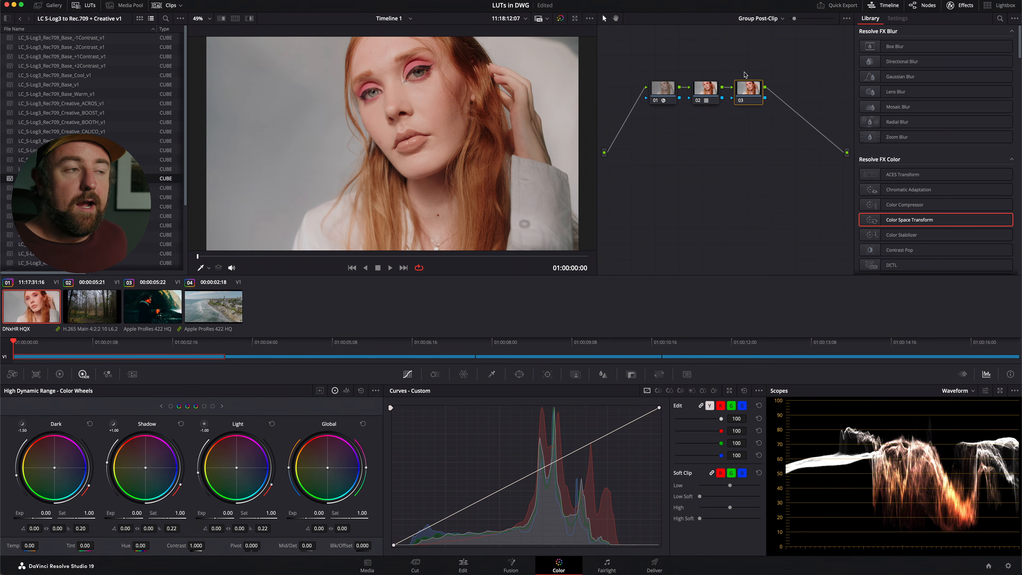
Return the node graph to clip level and move clip 01's node 01 slightly down.
{"action": "left_click", "coordinate": [767, 18]}
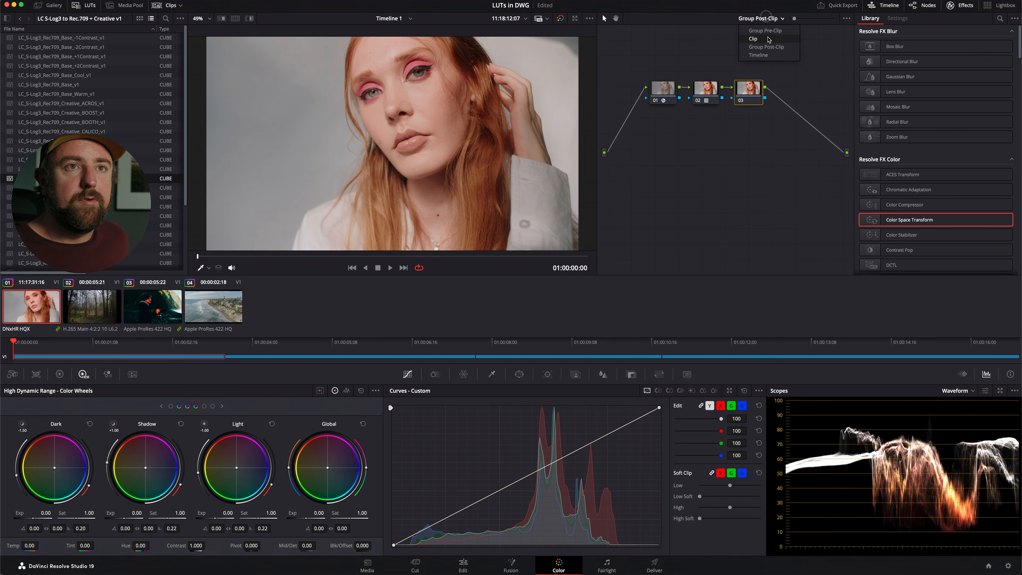
{"action": "left_click", "coordinate": [768, 39]}
{"action": "left_click_drag", "start_coordinate": [671, 95], "coordinate": [672, 107]}
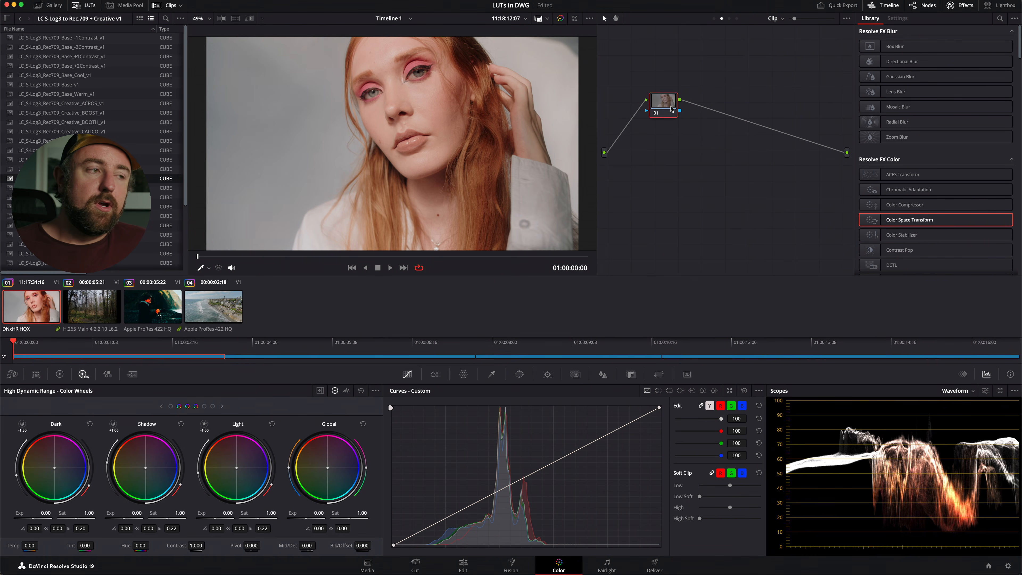
Lower node 01 on clip 01, reset clip 03 to a single empty node, and move that node slightly down.
{"action": "left_click_drag", "start_coordinate": [671, 107], "coordinate": [668, 135]}
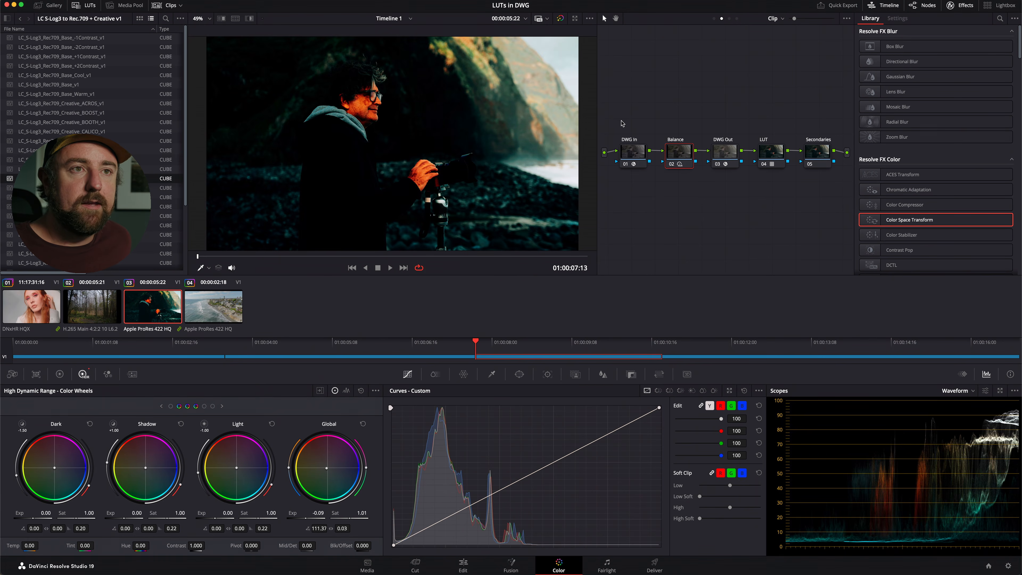
{"action": "key", "text": "super+Home"}
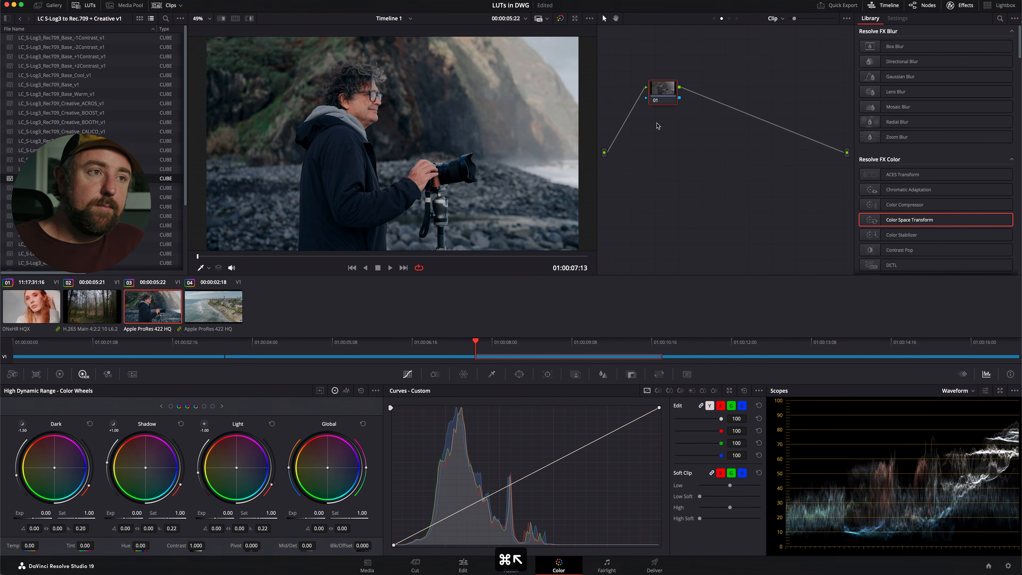
{"action": "left_click_drag", "start_coordinate": [666, 97], "coordinate": [667, 116]}
Review the group pre-clip Color Space Transform and the three group post-clip nodes on clip 03, returning to clip level.
{"action": "left_click", "coordinate": [714, 19]}
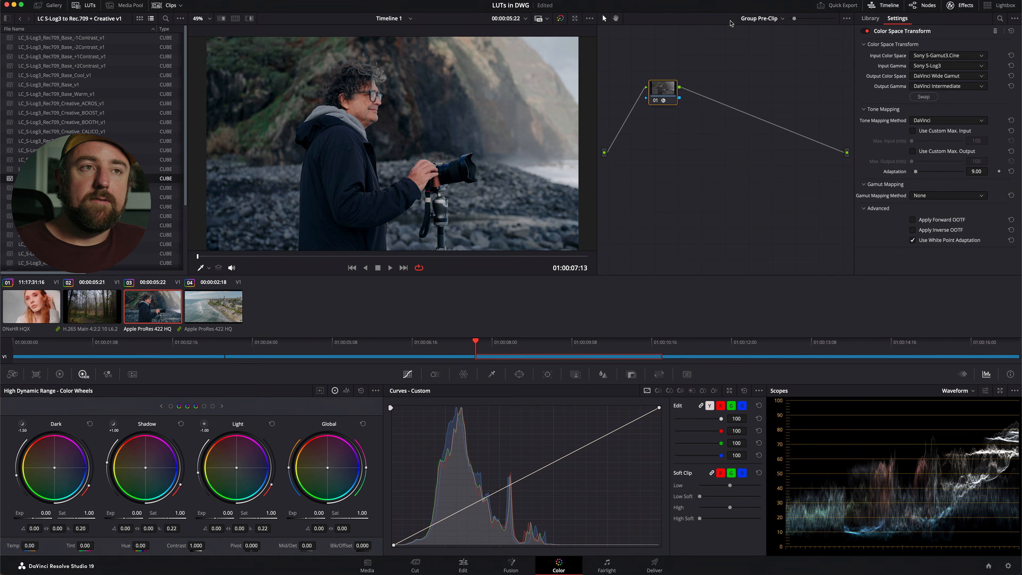
{"action": "left_click", "coordinate": [759, 19]}
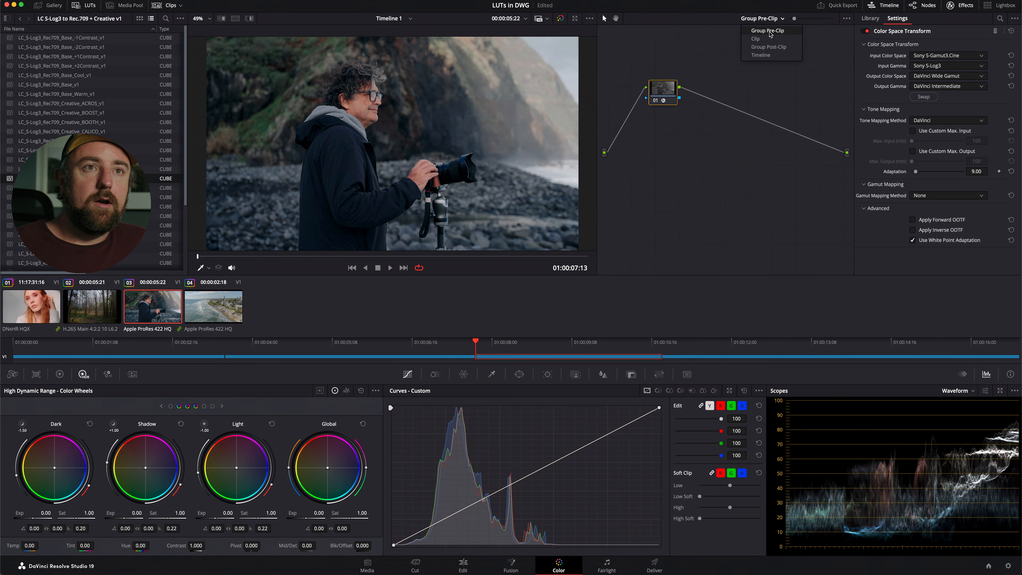
{"action": "left_click", "coordinate": [773, 46]}
{"action": "left_click", "coordinate": [772, 18]}
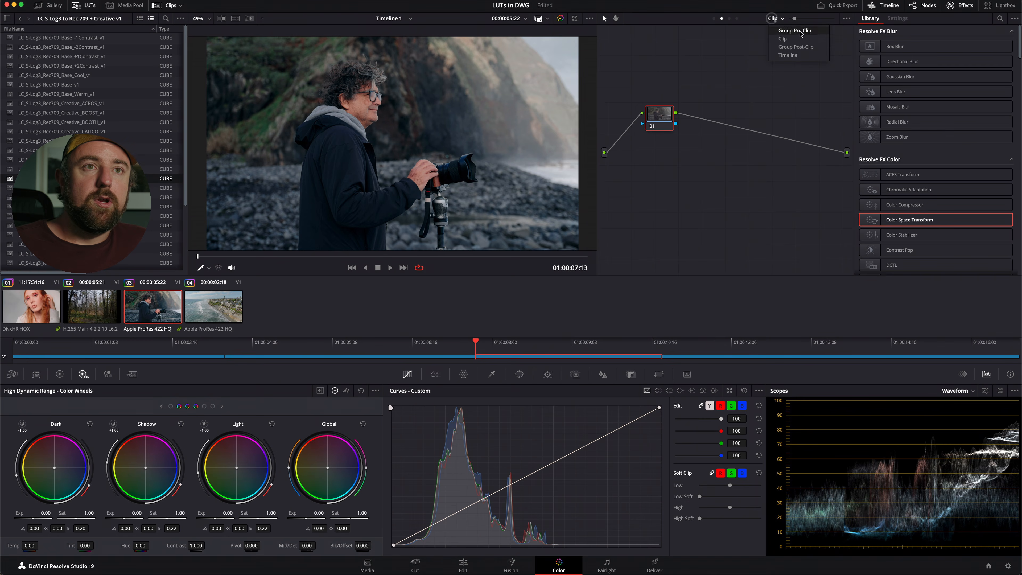
{"action": "left_click", "coordinate": [798, 32]}
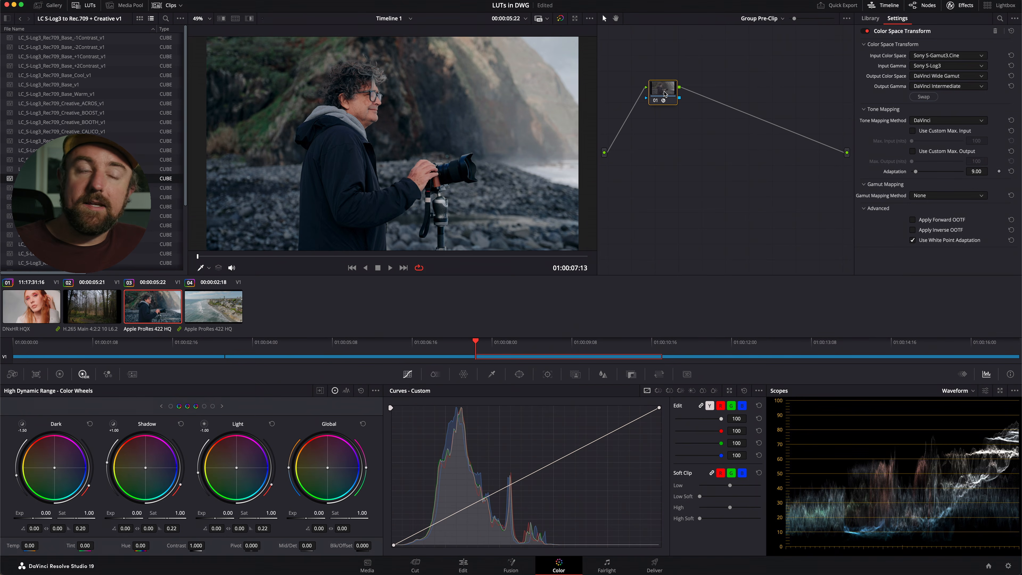
{"action": "left_click", "coordinate": [760, 18]}
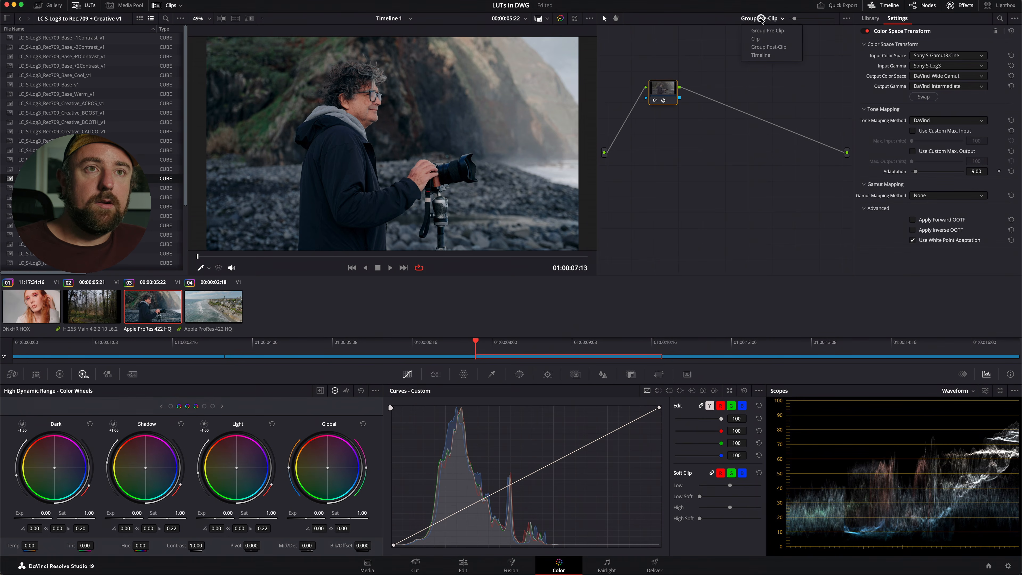
{"action": "left_click", "coordinate": [773, 48]}
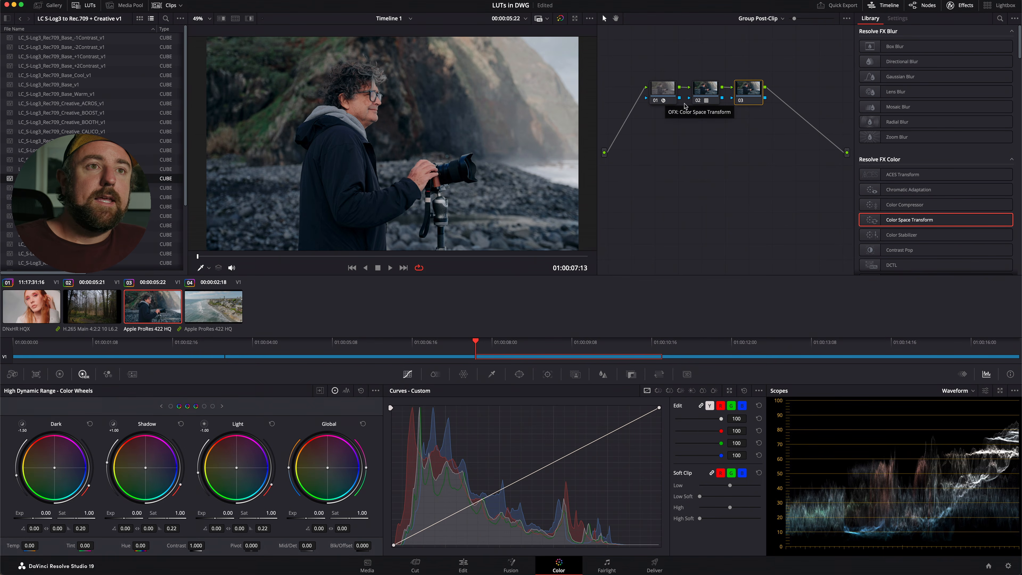
{"action": "left_click", "coordinate": [708, 95]}
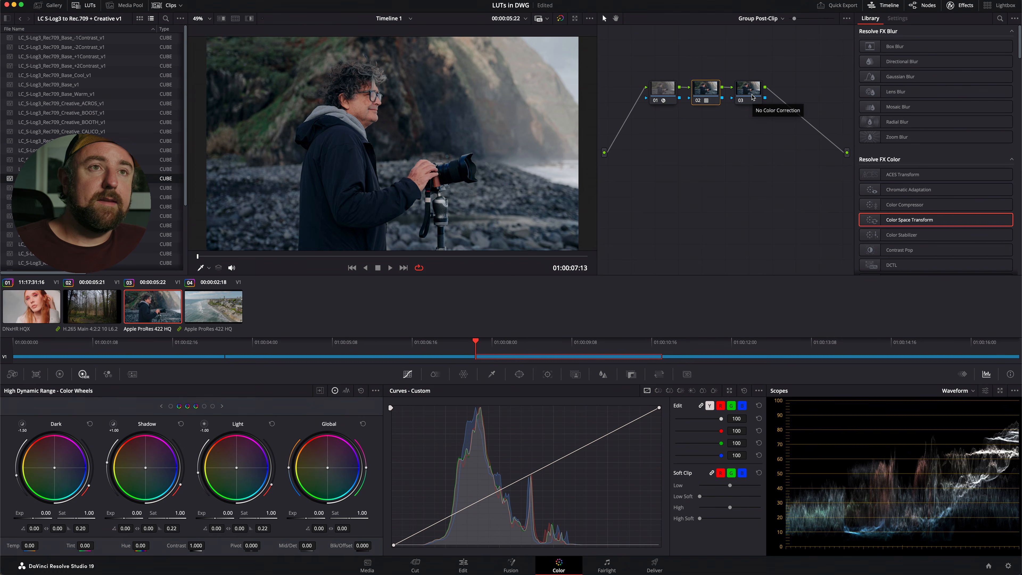
{"action": "left_click", "coordinate": [766, 19]}
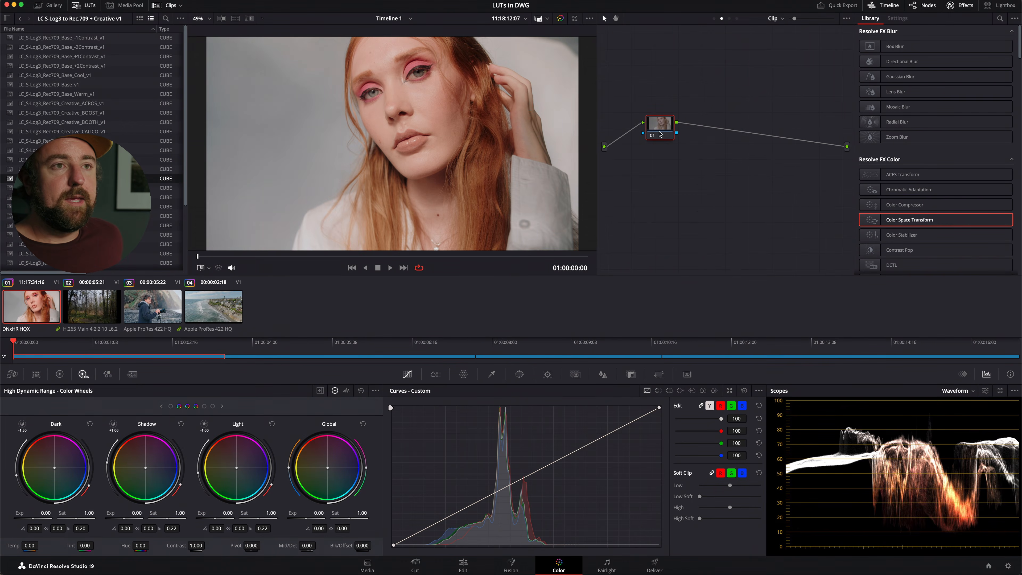
Reduce the Global saturation of clip 01's node to 0 at clip level and compare clips 01 and 03.
{"action": "left_click_drag", "start_coordinate": [362, 515], "coordinate": [510, 281]}
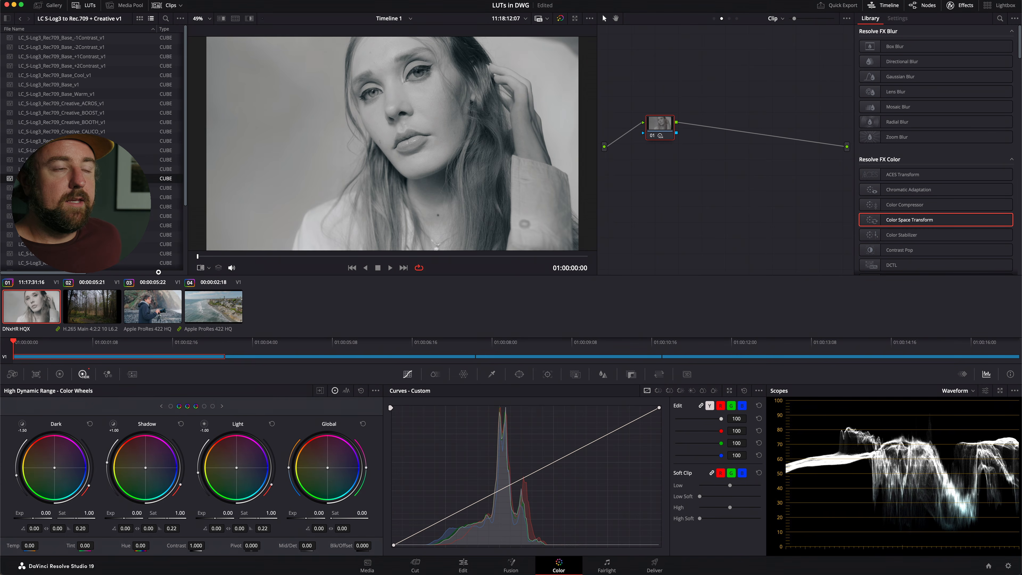
{"action": "left_click", "coordinate": [140, 320]}
{"action": "left_click", "coordinate": [45, 312]}
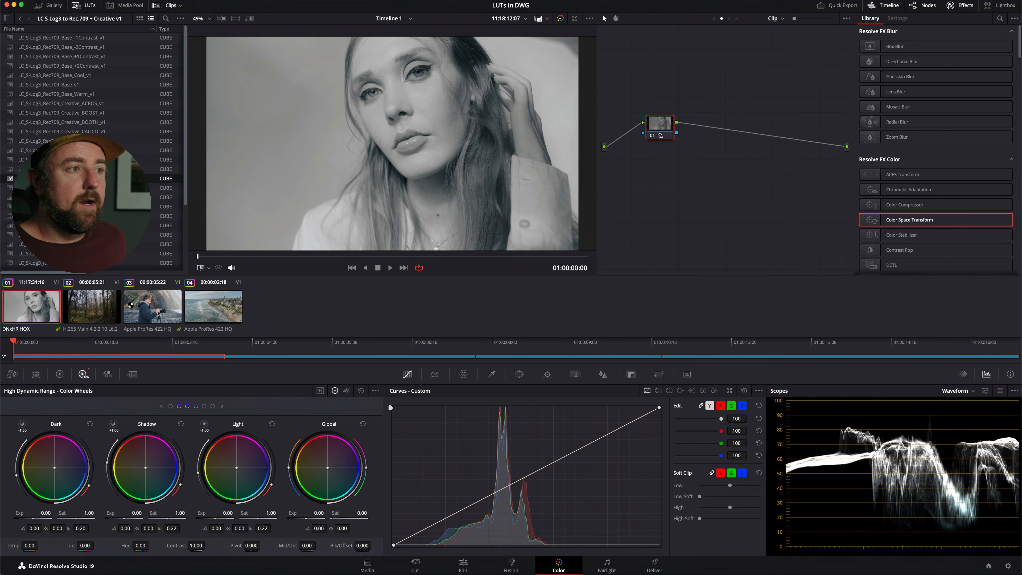
{"action": "left_click", "coordinate": [157, 301]}
{"action": "left_click", "coordinate": [49, 298]}
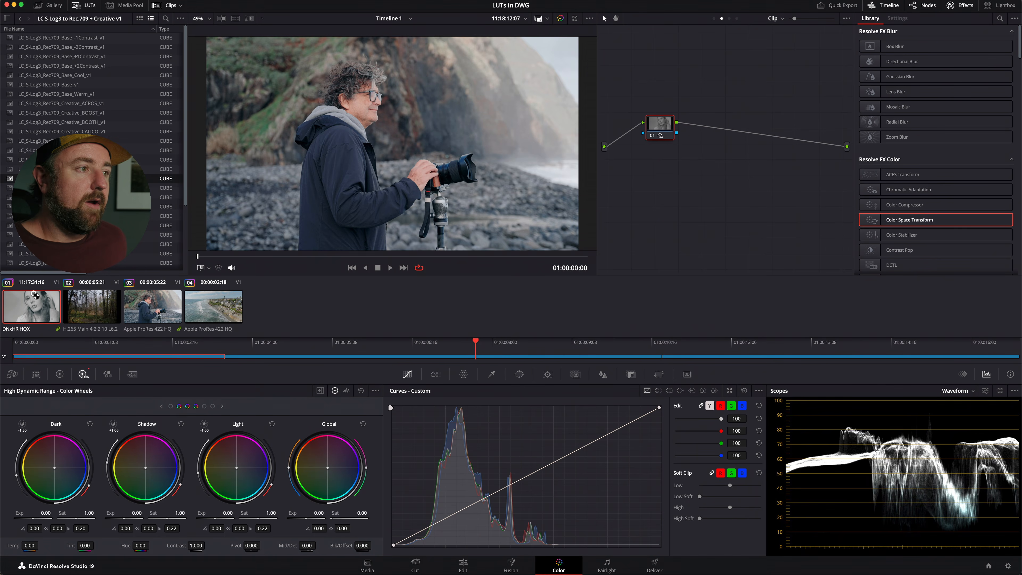
Set the Global saturation of node 03 in the group post-clip graph to 0.
{"action": "left_click", "coordinate": [777, 18]}
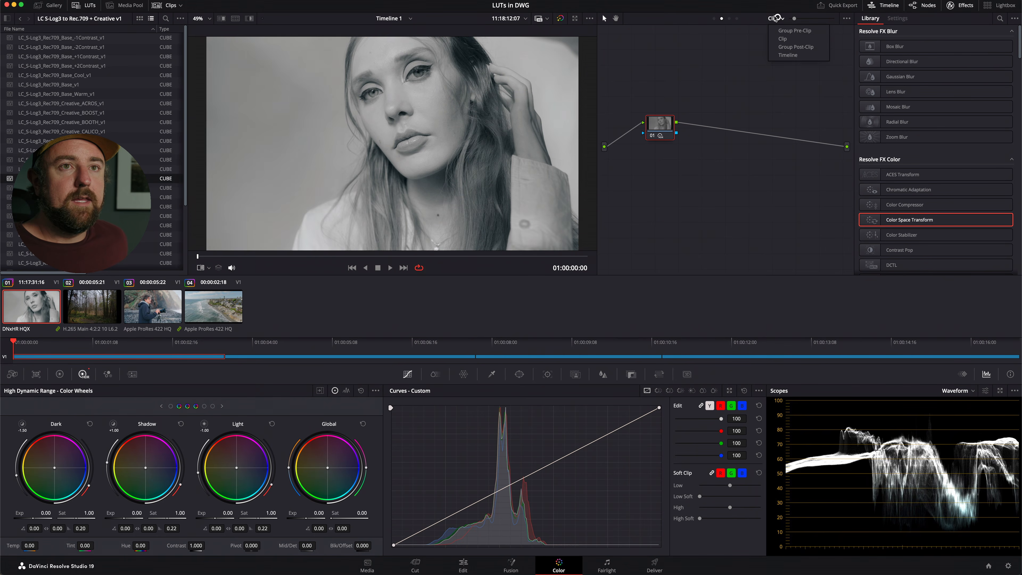
{"action": "left_click", "coordinate": [813, 47]}
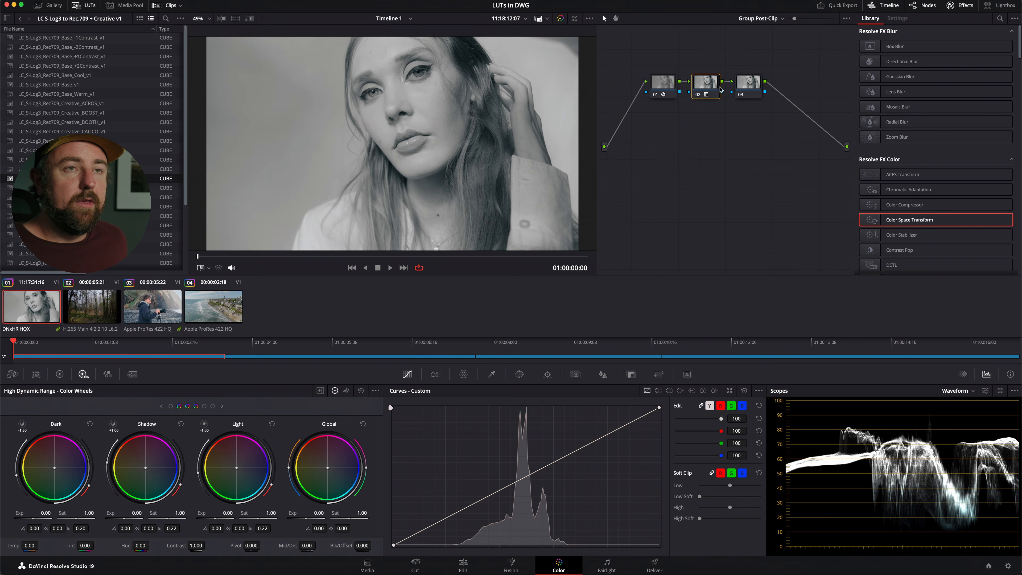
{"action": "left_click", "coordinate": [757, 84]}
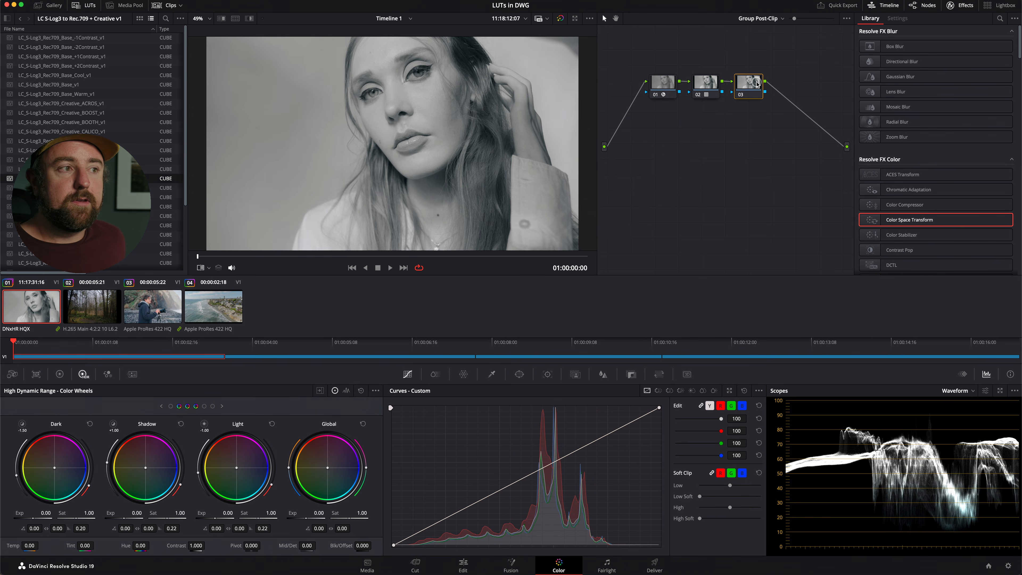
{"action": "left_click", "coordinate": [362, 512]}
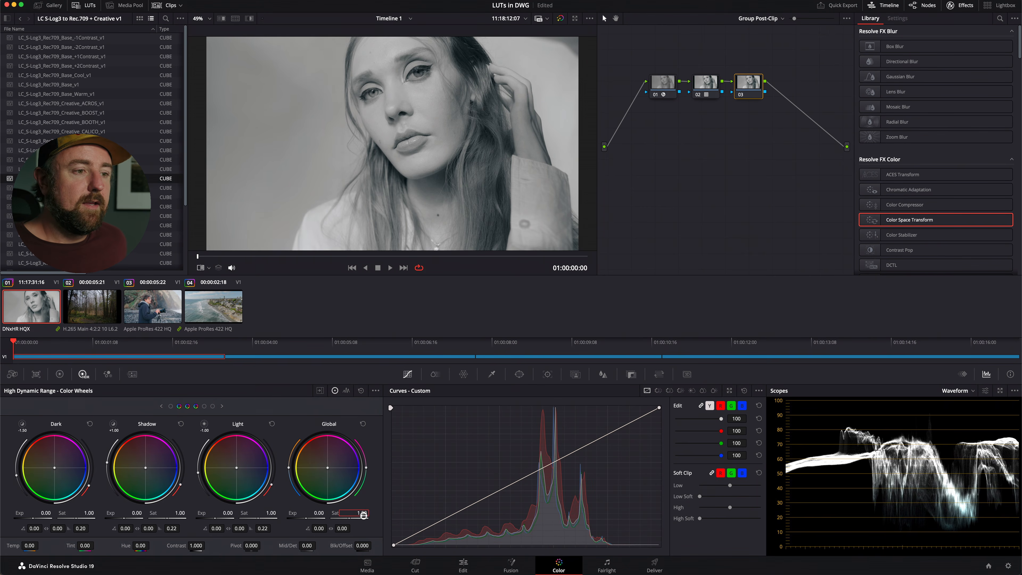
{"action": "type", "text": "0"}
{"action": "key", "text": "Return"}
Return to the clip-level graph and reset the grade of clip 01's node 01.
{"action": "left_click", "coordinate": [759, 18]}
{"action": "left_click", "coordinate": [764, 39]}
{"action": "right_click", "coordinate": [660, 127]}
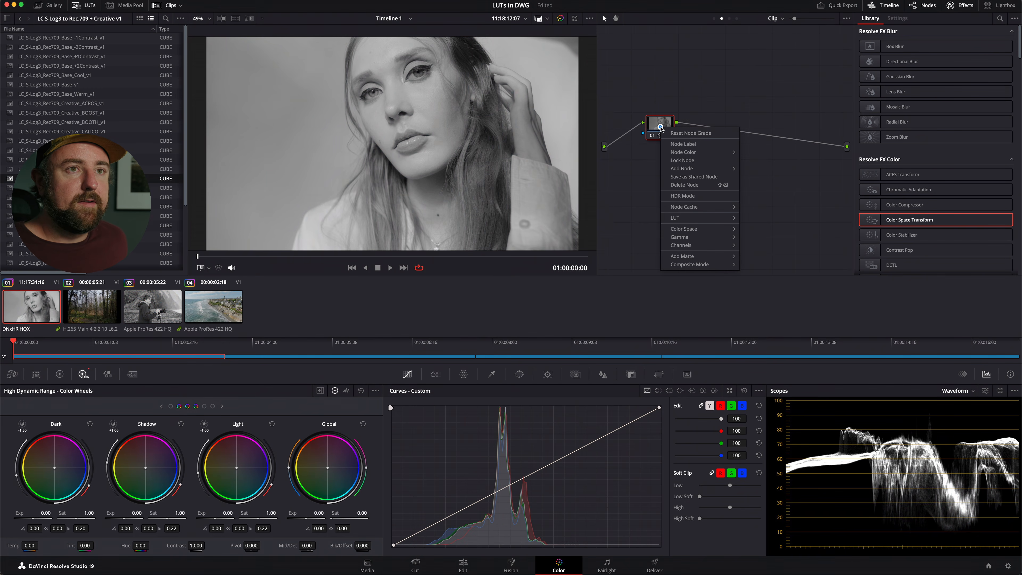
{"action": "left_click", "coordinate": [691, 133]}
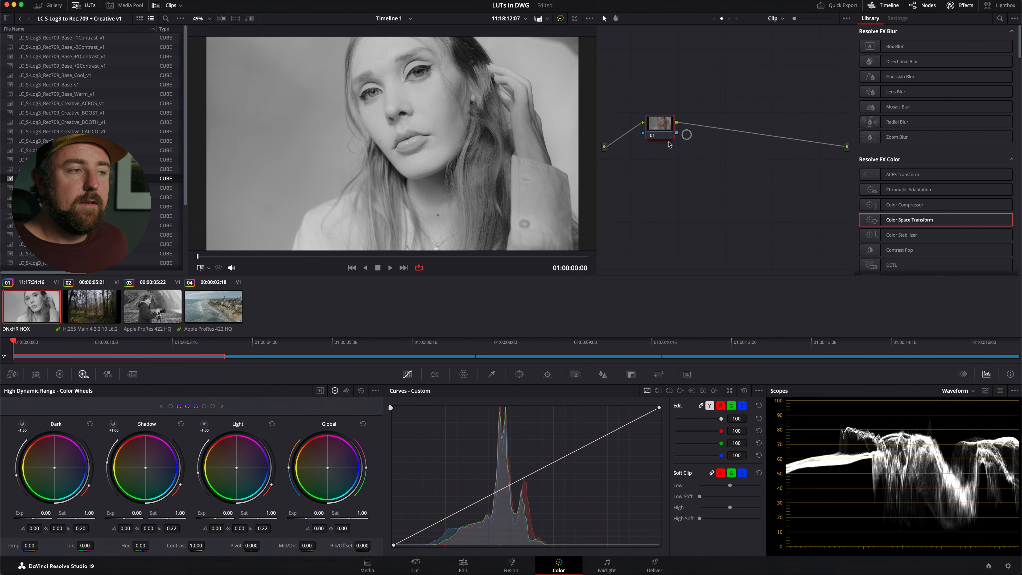
Select clip 03 and reset the grade of node 03 in the group post-clip graph.
{"action": "left_click", "coordinate": [153, 305]}
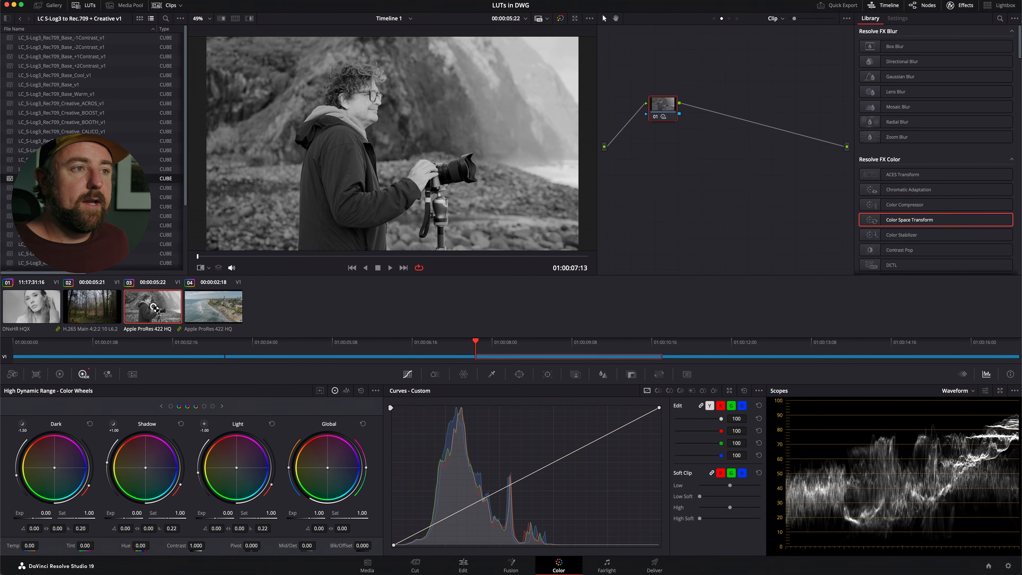
{"action": "left_click", "coordinate": [729, 19]}
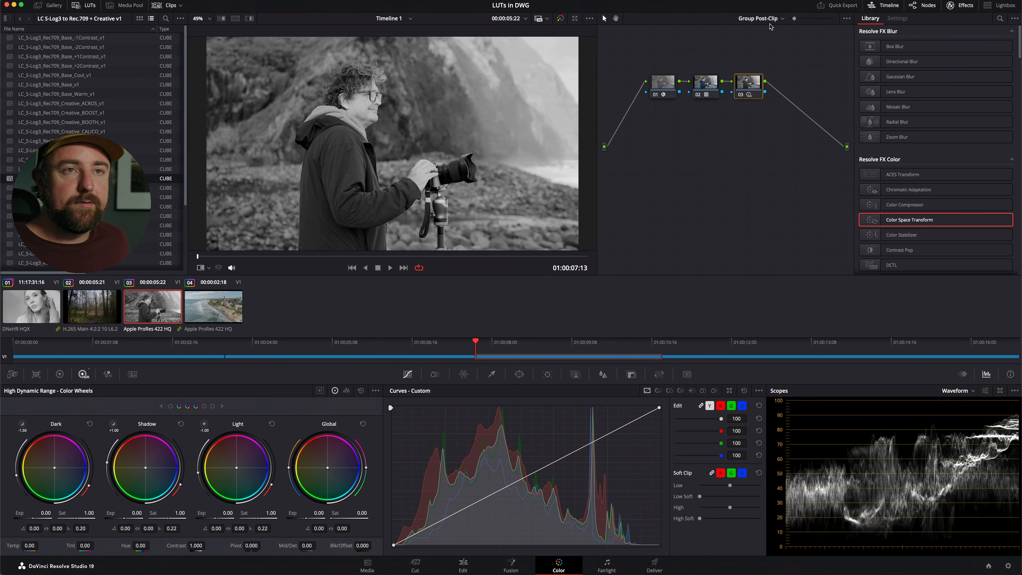
{"action": "right_click", "coordinate": [752, 82]}
{"action": "left_click", "coordinate": [752, 82]}
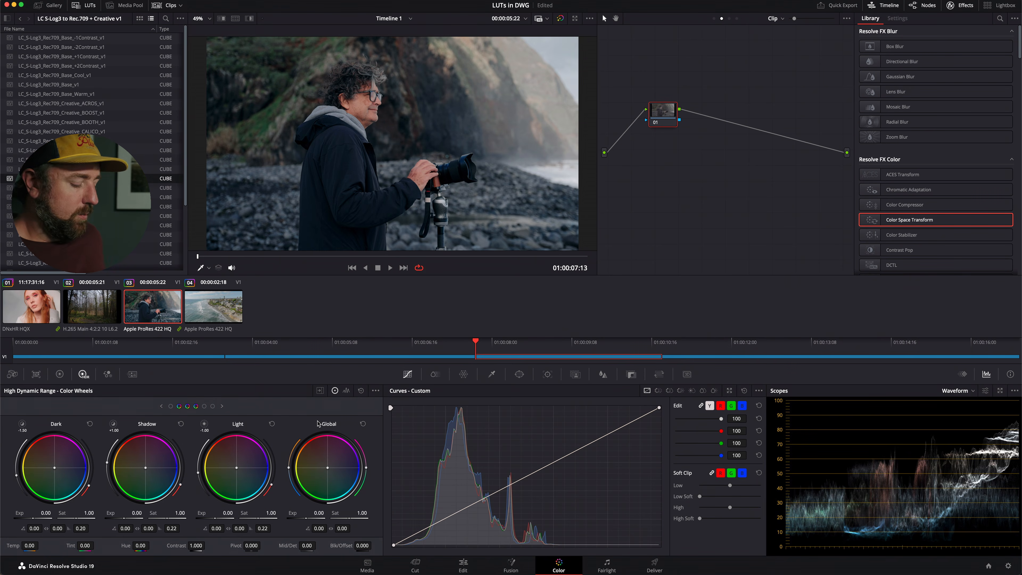
Check the project's color management settings and set the Global exposure of clip 03's node 01 to 1.00.
{"action": "key", "text": "shift+9"}
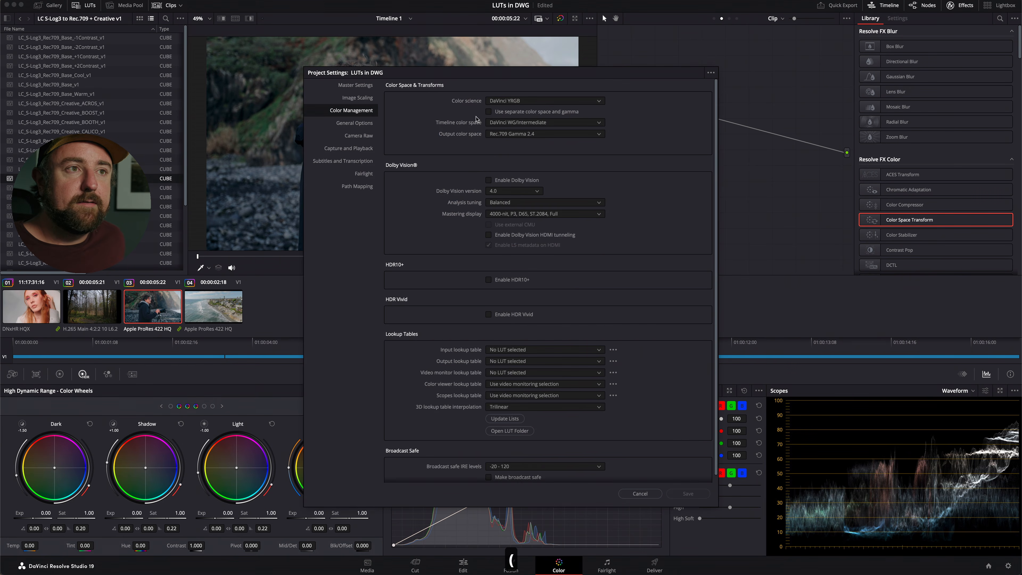
{"action": "key", "text": "Escape"}
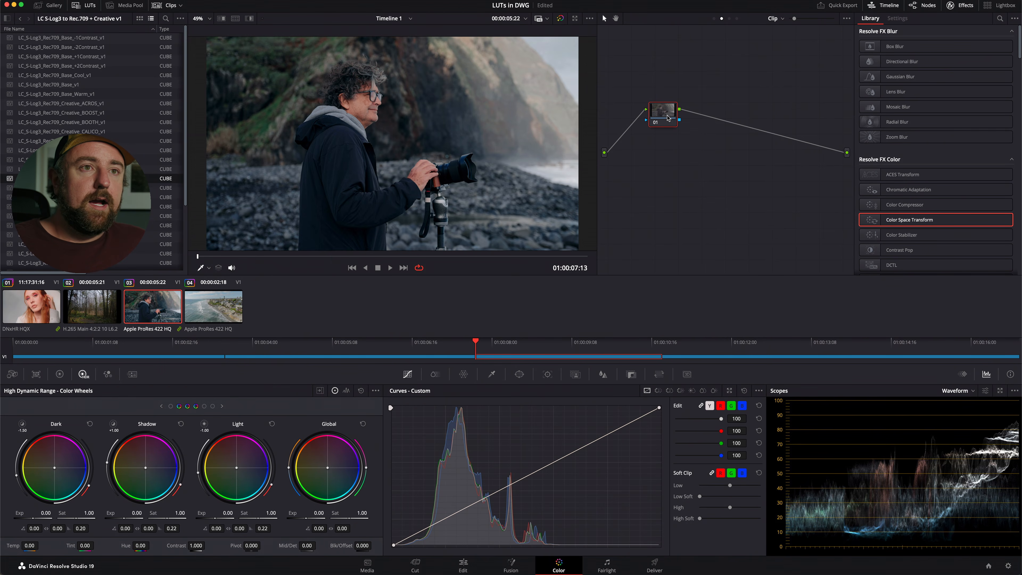
{"action": "double_click", "coordinate": [317, 513]}
{"action": "type", "text": "1"}
{"action": "key", "text": "Return"}
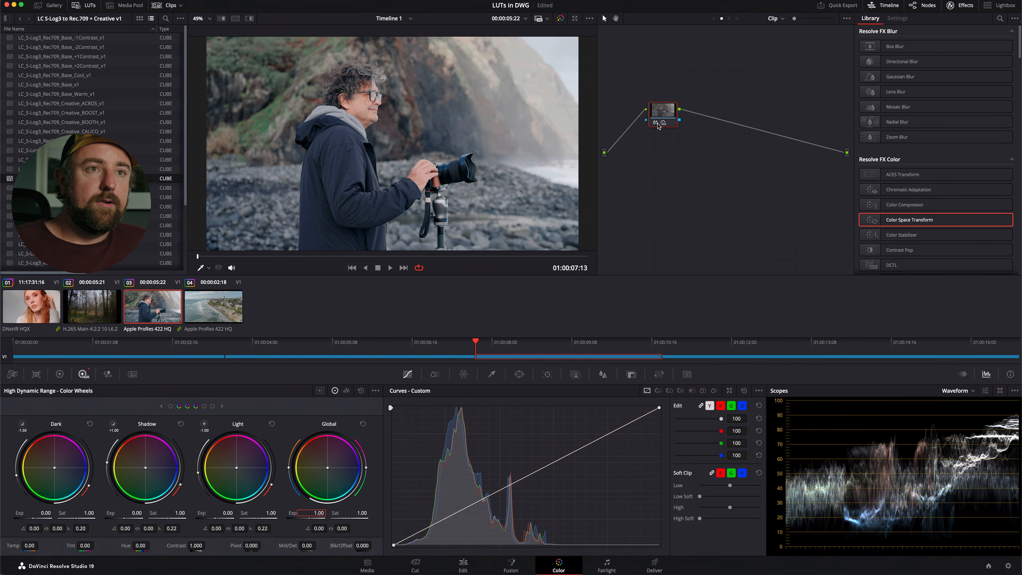
{"action": "left_click", "coordinate": [663, 112]}
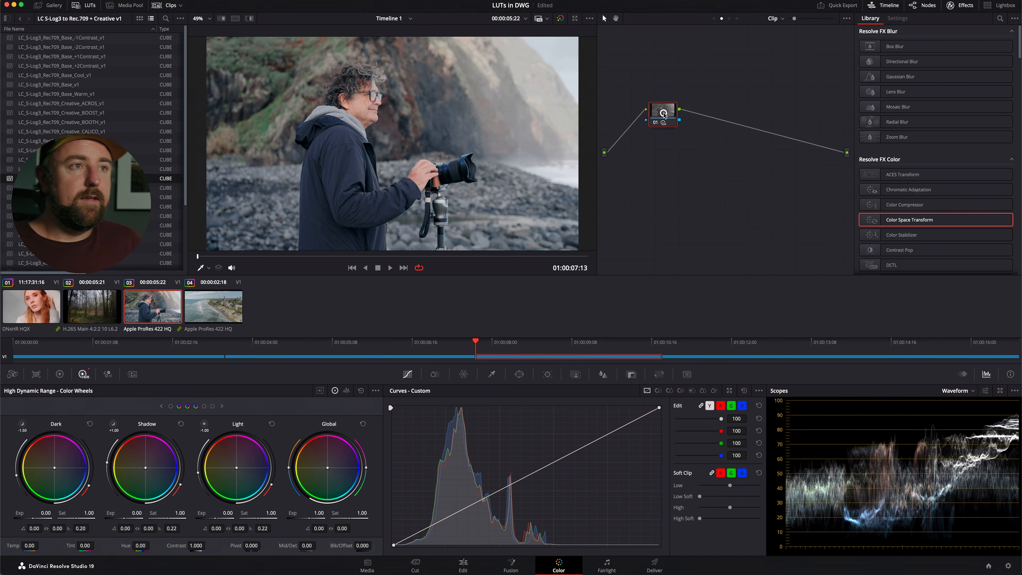
Grab a still of clip 03 and change the project's timeline color space to REDcolor4/REDgamma3.
{"action": "right_click", "coordinate": [406, 130]}
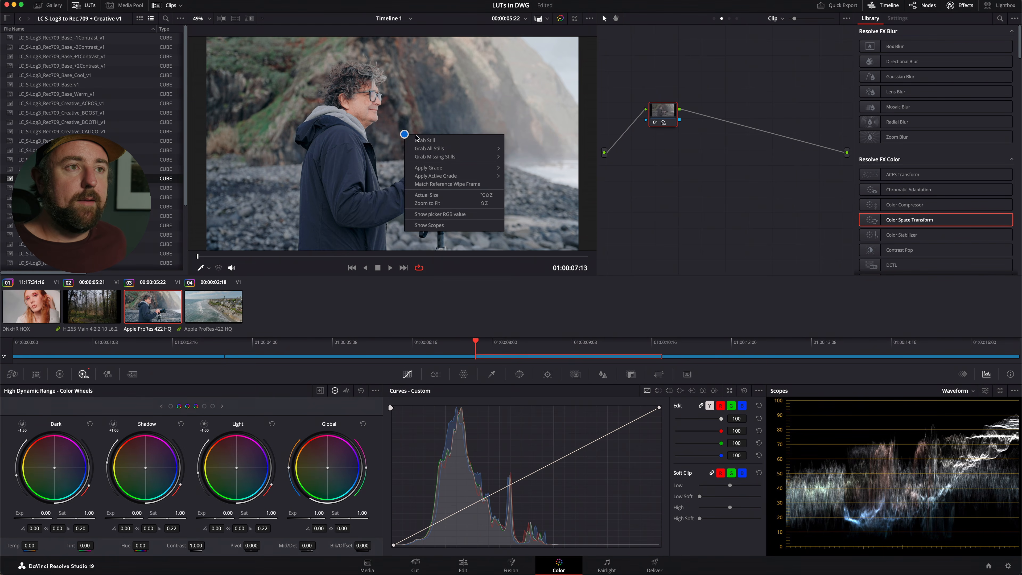
{"action": "left_click", "coordinate": [434, 139]}
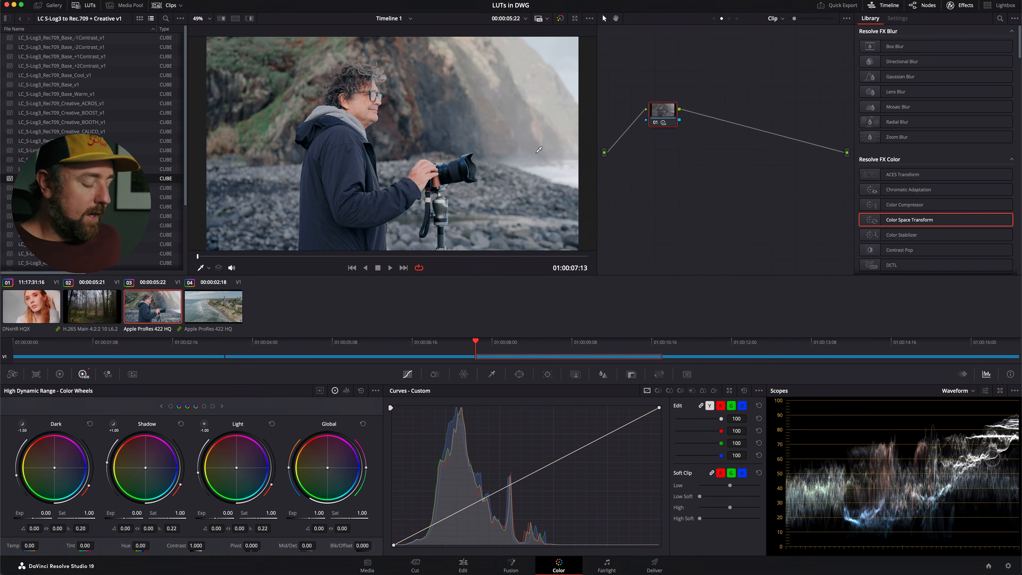
{"action": "key", "text": "shift+9"}
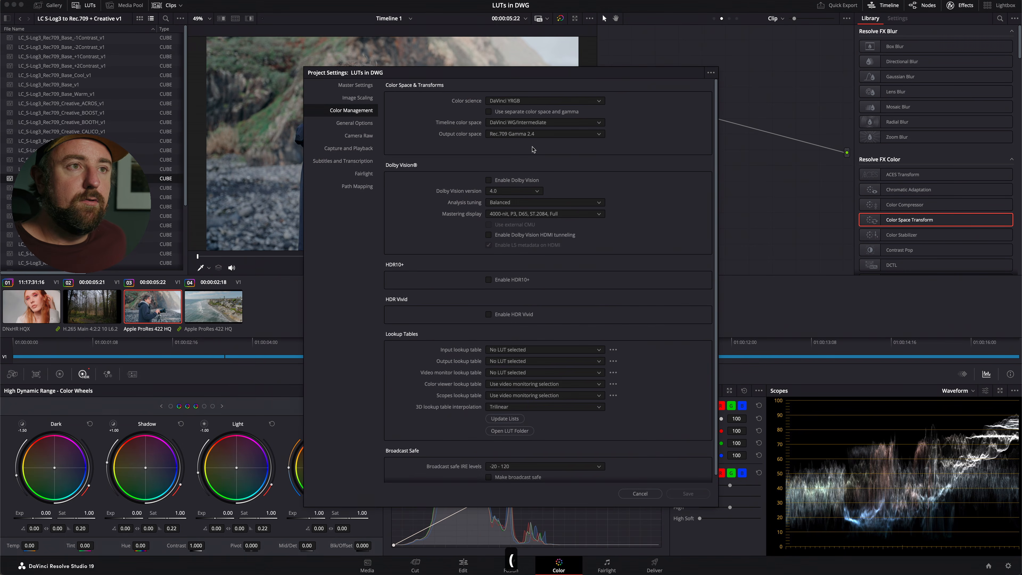
{"action": "left_click", "coordinate": [502, 122]}
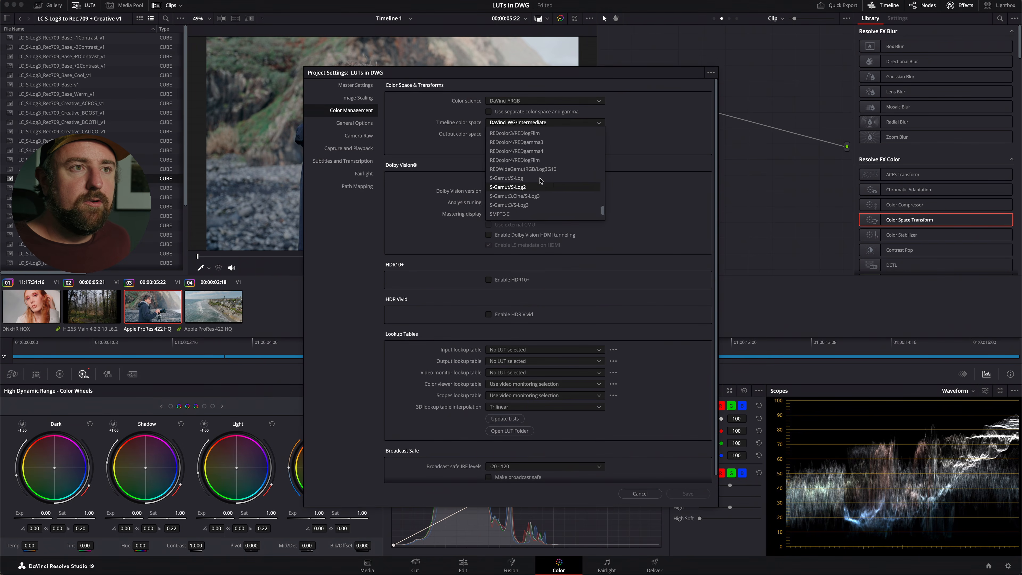
{"action": "left_click", "coordinate": [552, 143]}
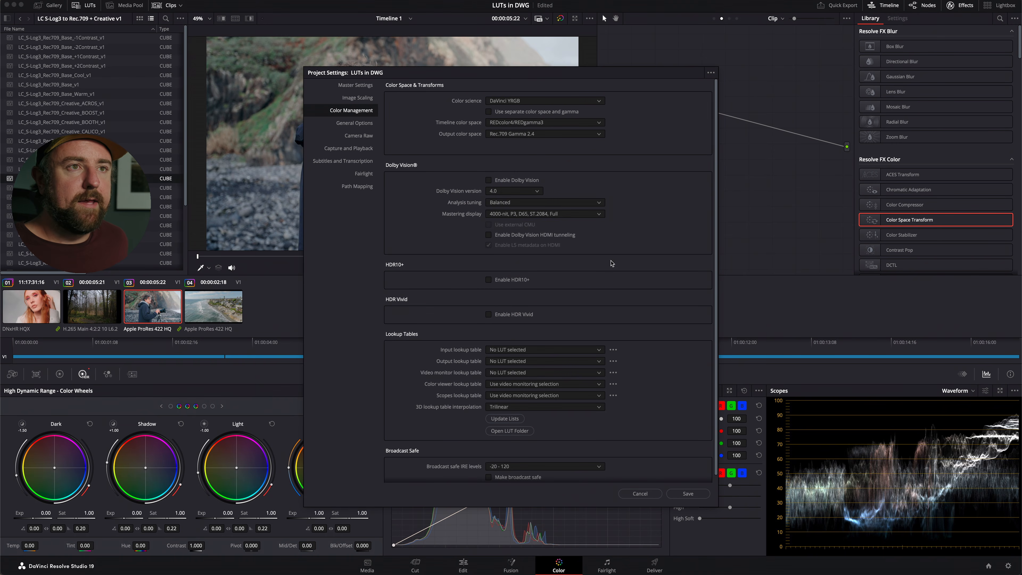
{"action": "left_click", "coordinate": [700, 496]}
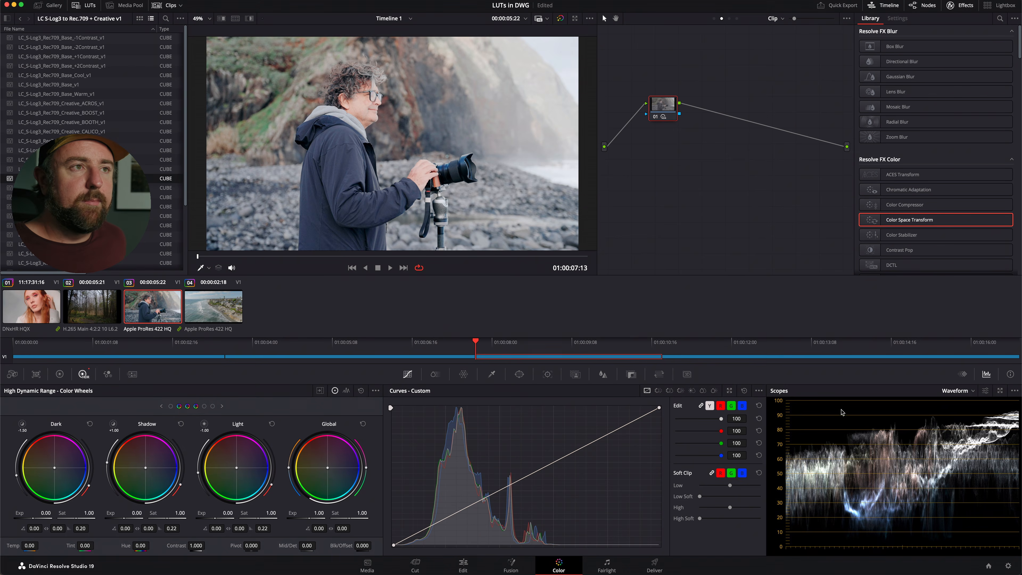
Compare clip 03 under the new timeline color space against the grabbed still with the reference wipe.
{"action": "key", "text": "super+w"}
{"action": "left_click_drag", "start_coordinate": [503, 212], "coordinate": [319, 213]}
{"action": "key", "text": "super+w"}
{"action": "key", "text": "super+w"}
{"action": "key", "text": "super+w"}
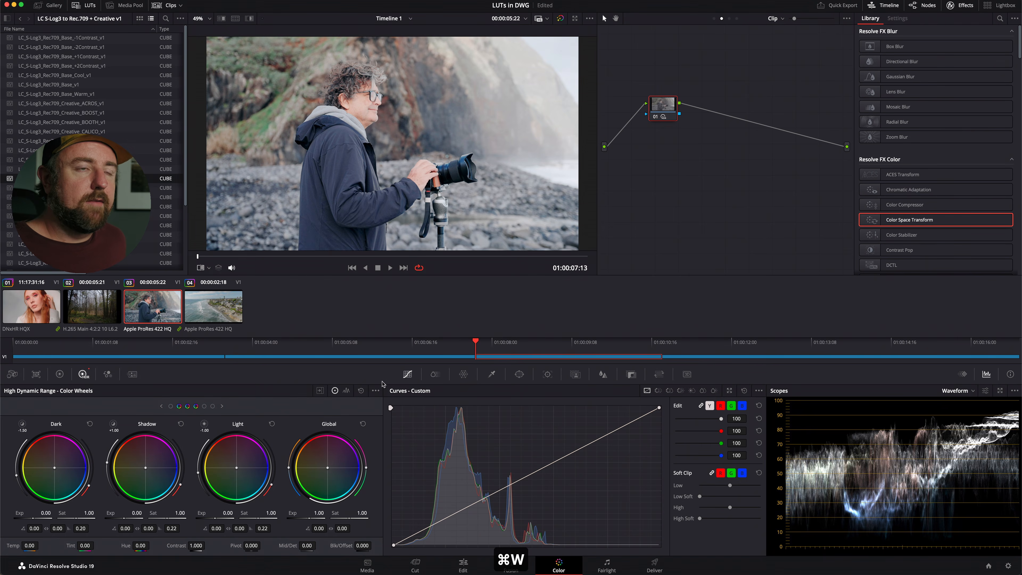
{"action": "key", "text": "super+w"}
{"action": "key", "text": "super+w"}
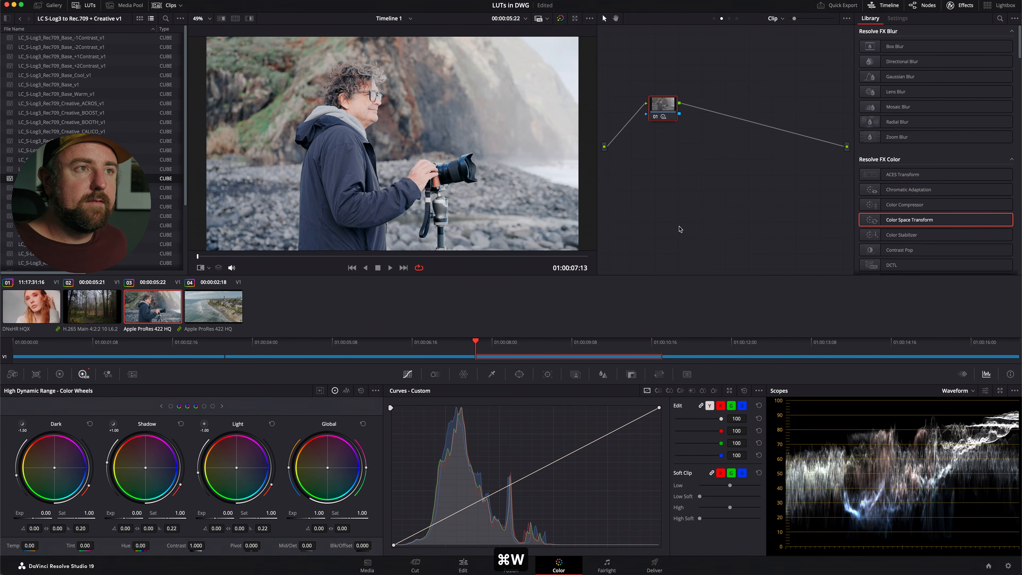
{"action": "key", "text": "super+w"}
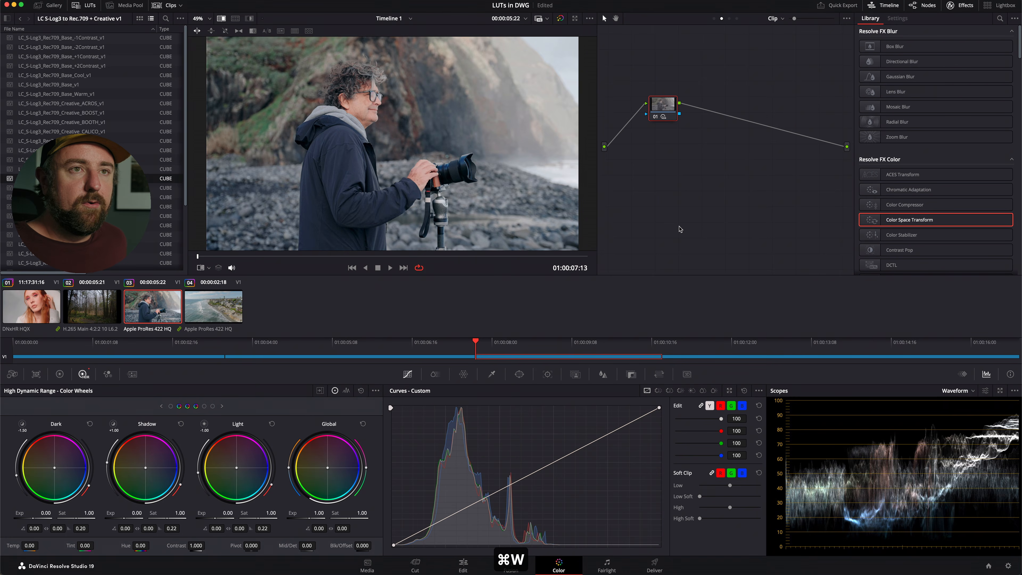
Turn off the reference wipe and set the HDR wheels' color space to DaVinci Wide Gamut and gamma to DaVinci Intermediate.
{"action": "key", "text": "super+w"}
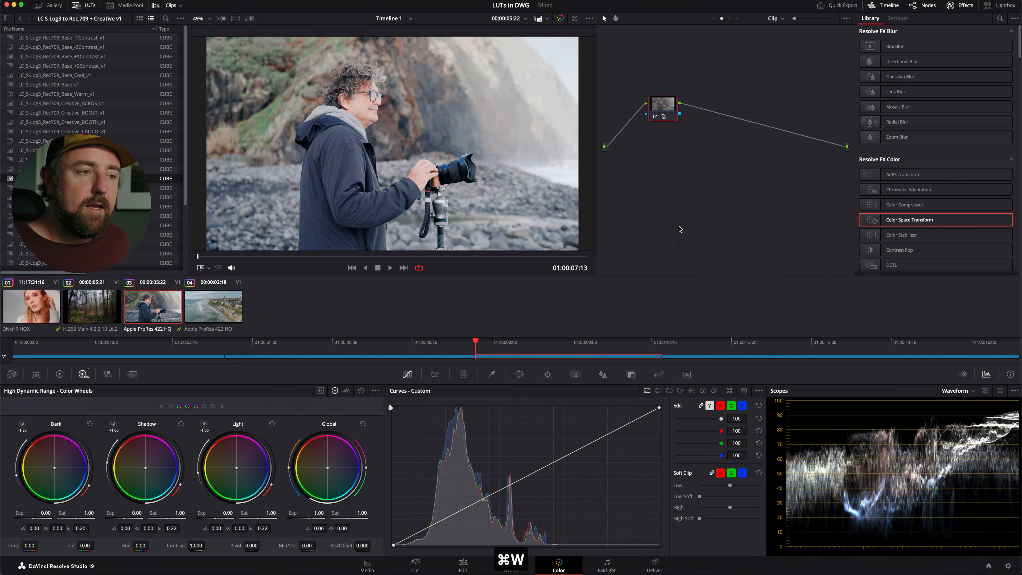
{"action": "left_click", "coordinate": [375, 391]}
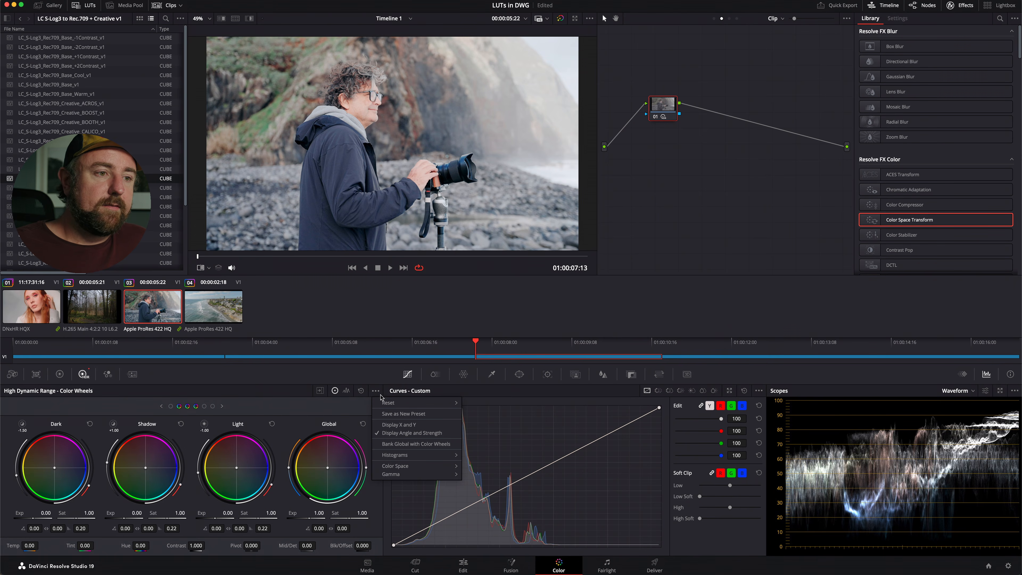
{"action": "mouse_move", "coordinate": [428, 471]}
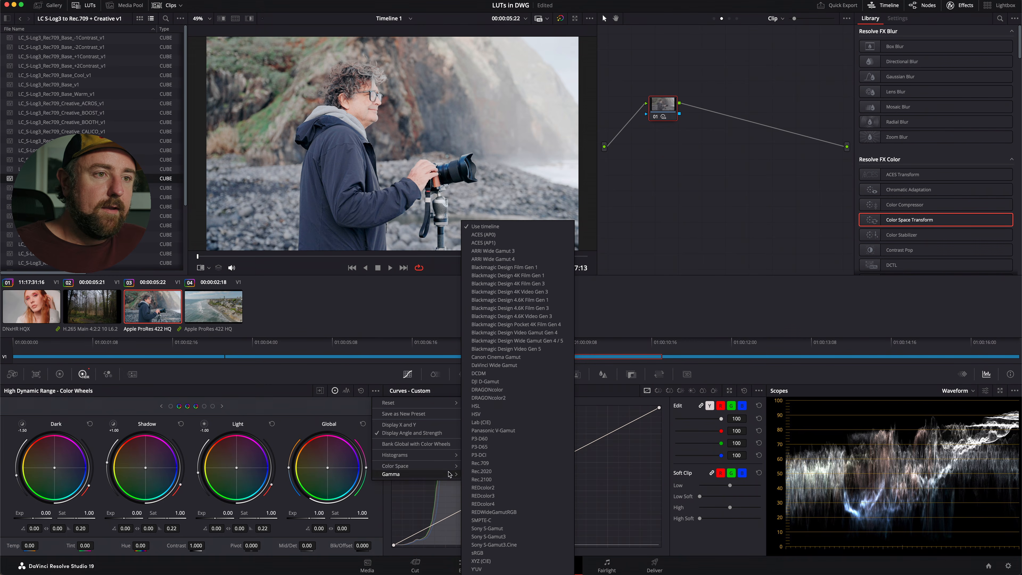
{"action": "left_click", "coordinate": [508, 365]}
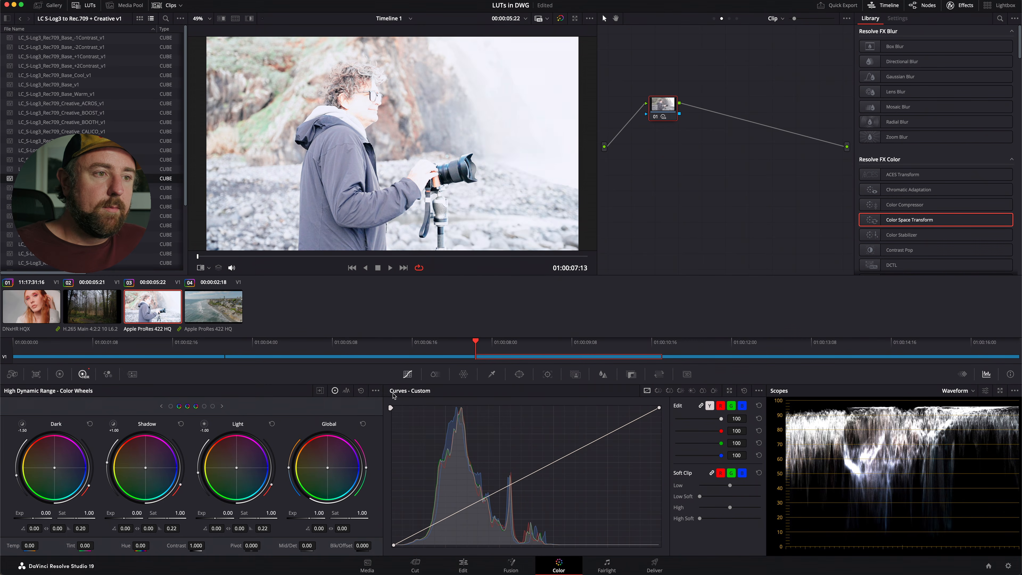
{"action": "left_click", "coordinate": [375, 391]}
{"action": "mouse_move", "coordinate": [413, 475]}
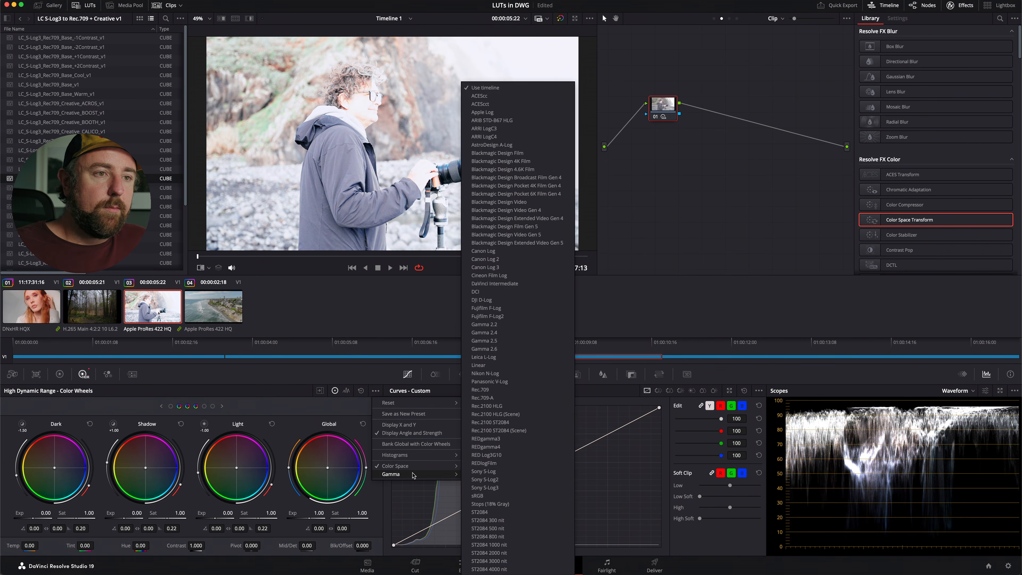
{"action": "left_click", "coordinate": [516, 283]}
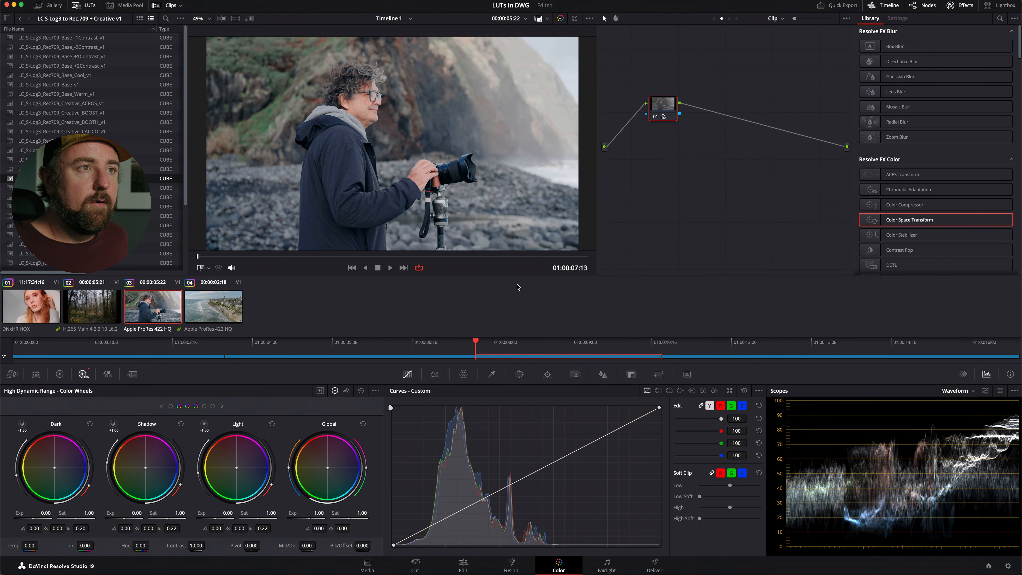
Compare clip 03 with the HDR wheels' own color space and gamma against the grabbed still using the reference wipe.
{"action": "key", "text": "super+w"}
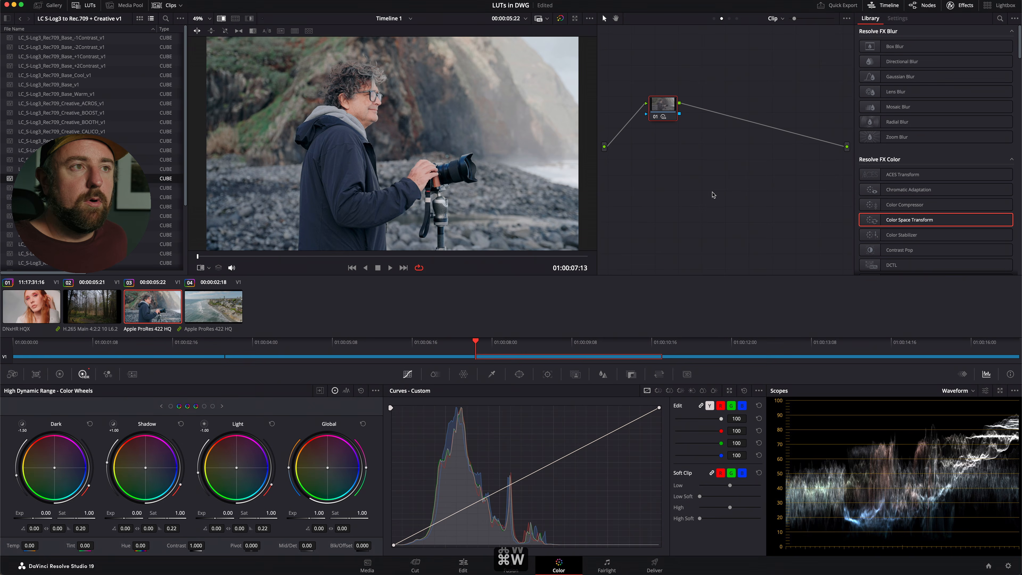
{"action": "key", "text": "super+w"}
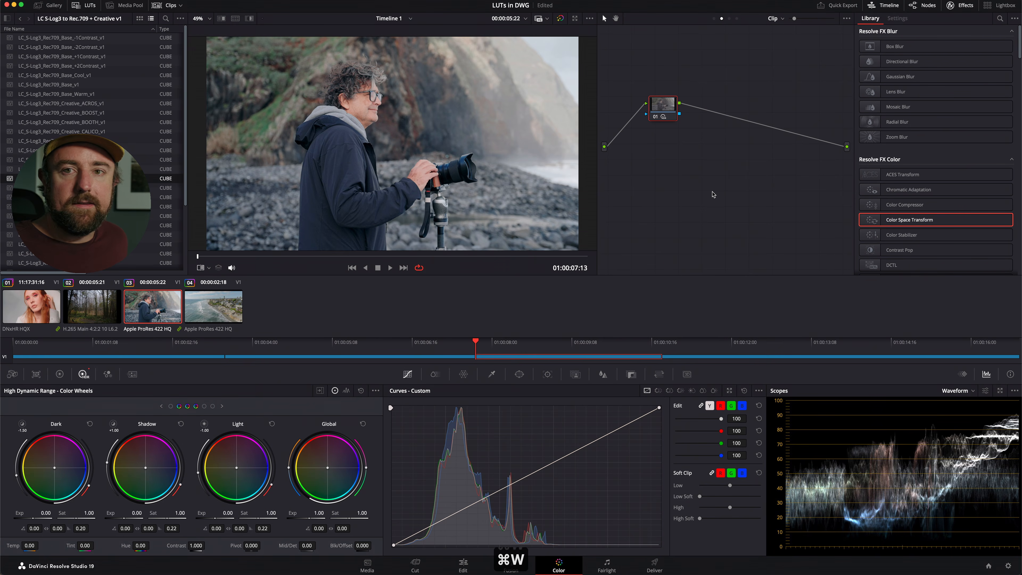
{"action": "key", "text": "super+w"}
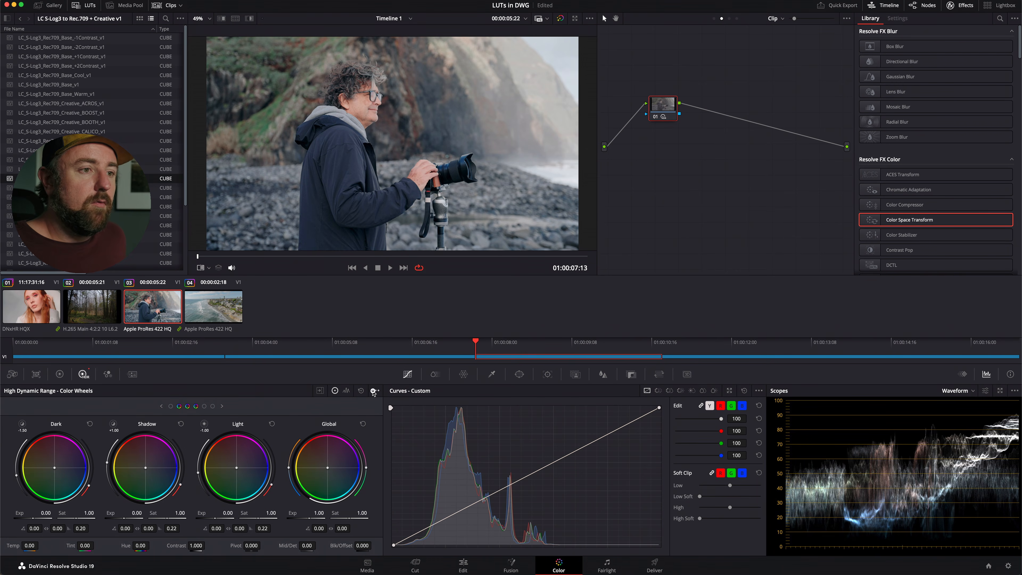
Reset the zone definitions of the HDR color wheels and enter a Global exposure of 1.00.
{"action": "left_click", "coordinate": [374, 391]}
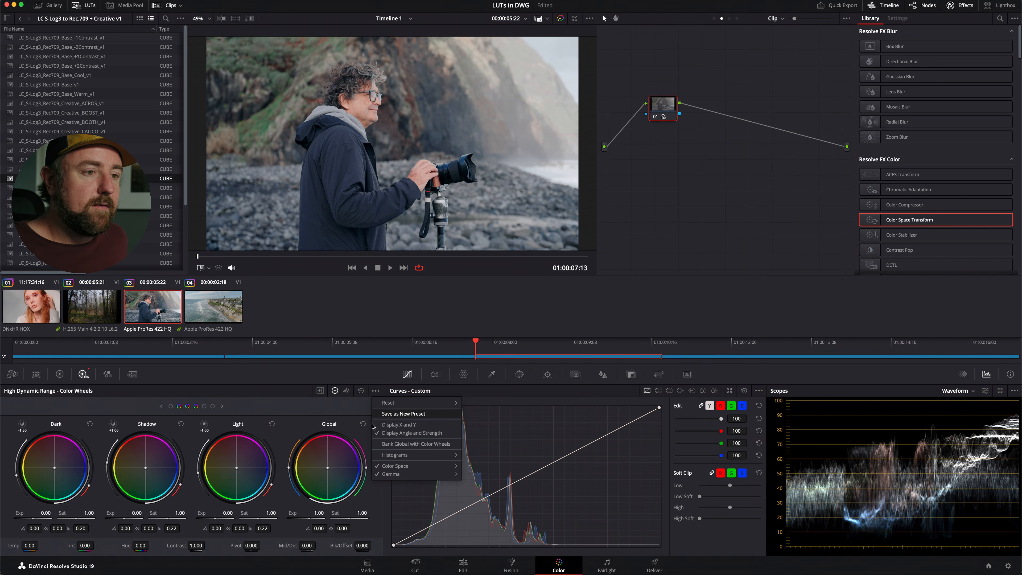
{"action": "mouse_move", "coordinate": [407, 468]}
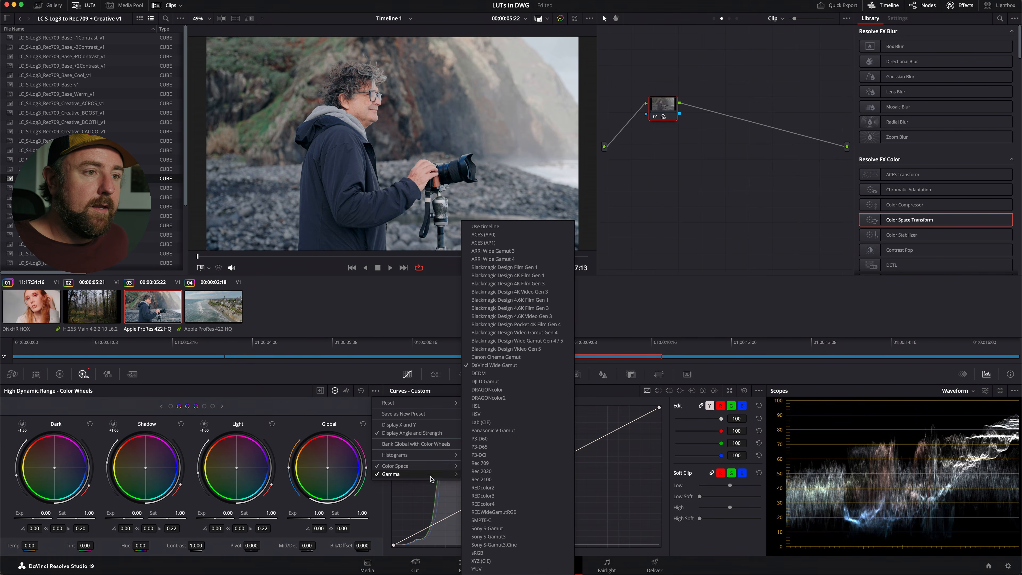
{"action": "mouse_move", "coordinate": [457, 406]}
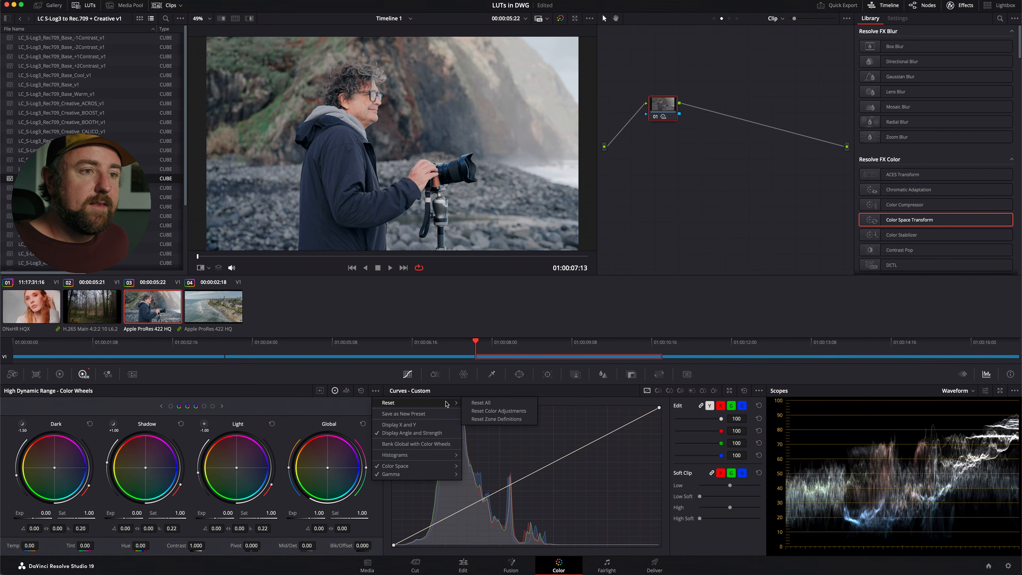
{"action": "left_click", "coordinate": [509, 420]}
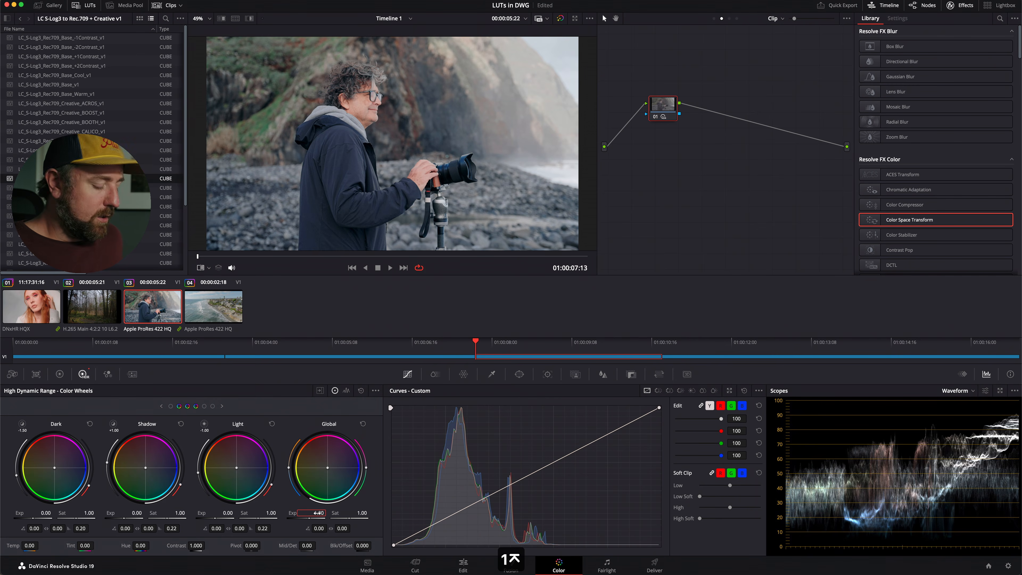
Set the project's timeline color space to DaVinci WG/Intermediate, save, and check clip 03 against the still with the reference wipe.
{"action": "key", "text": "shift+9"}
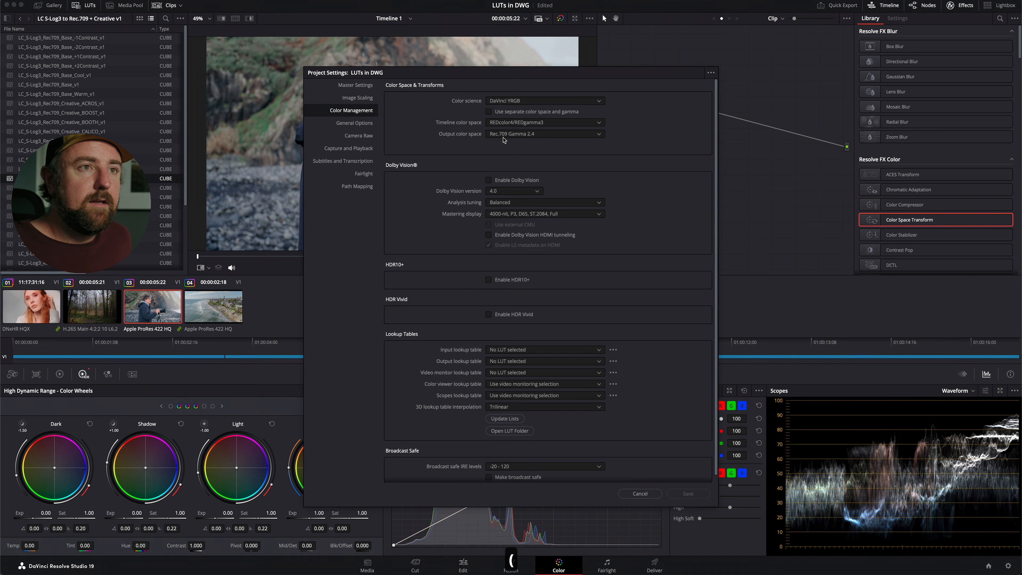
{"action": "left_click", "coordinate": [505, 122]}
{"action": "scroll", "coordinate": [507, 125], "scroll_direction": "up", "scroll_amount": 10}
{"action": "left_click", "coordinate": [513, 133]}
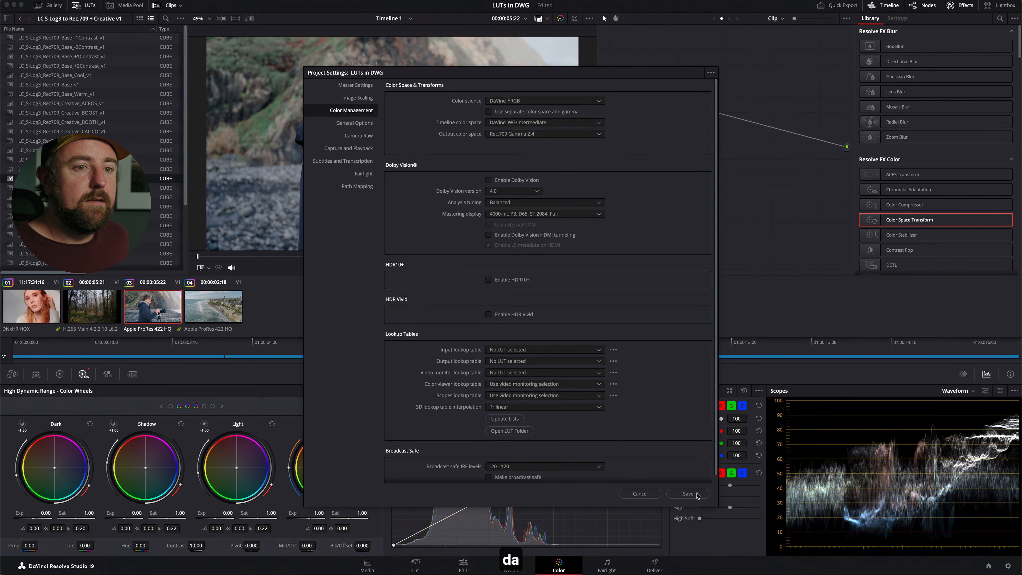
{"action": "left_click", "coordinate": [688, 493]}
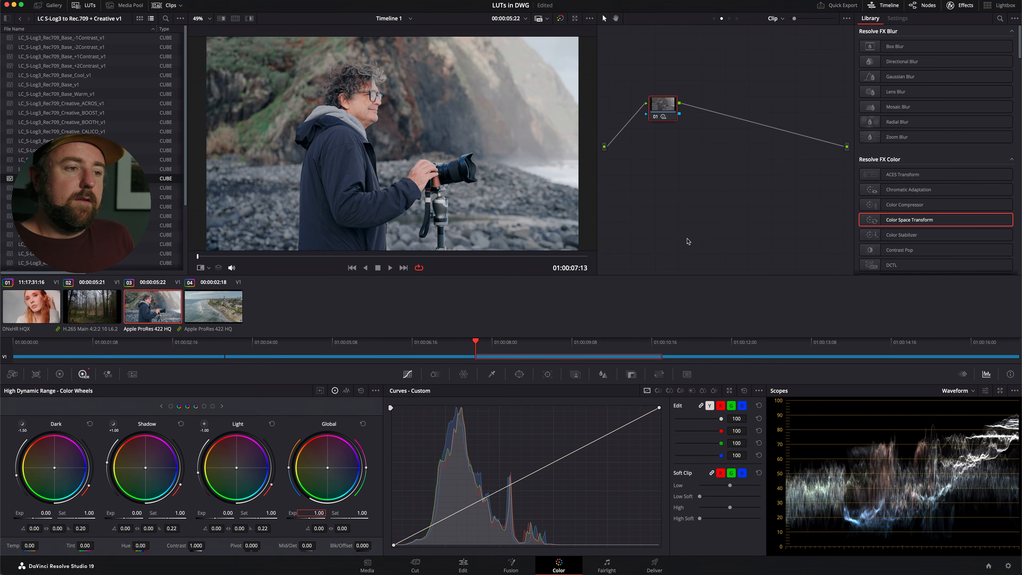
{"action": "key", "text": "super+w"}
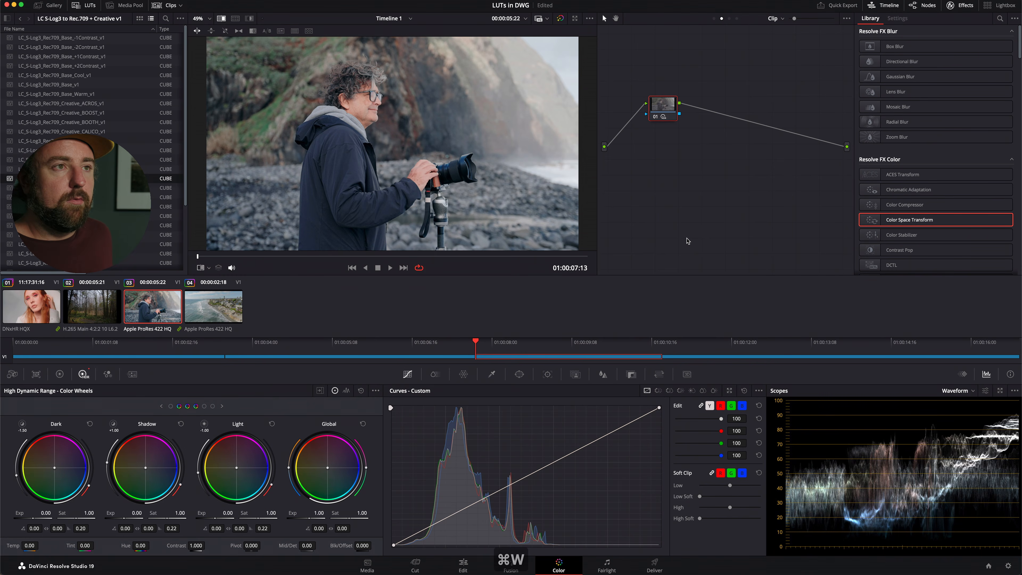